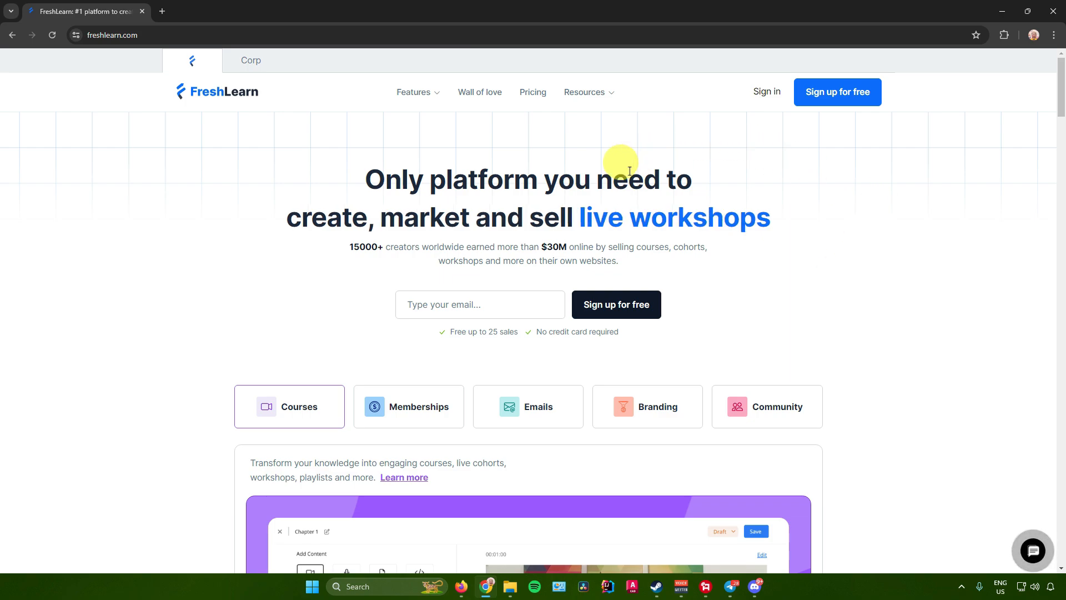
Sign up for a free account and answer that recorded courses are offered online, with Udemy as the current platform
click(818, 97)
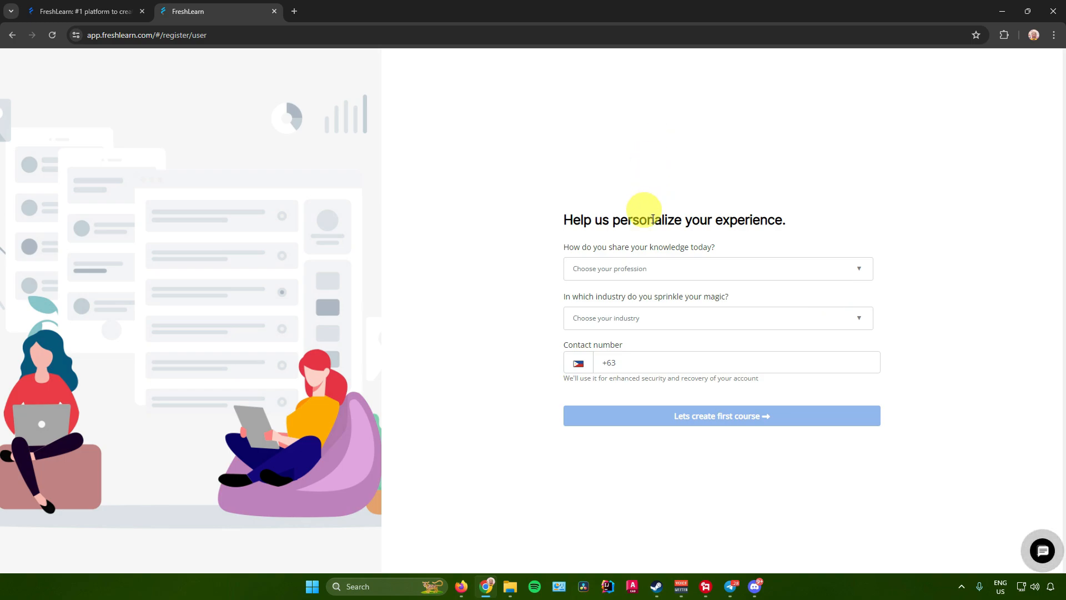
click(652, 268)
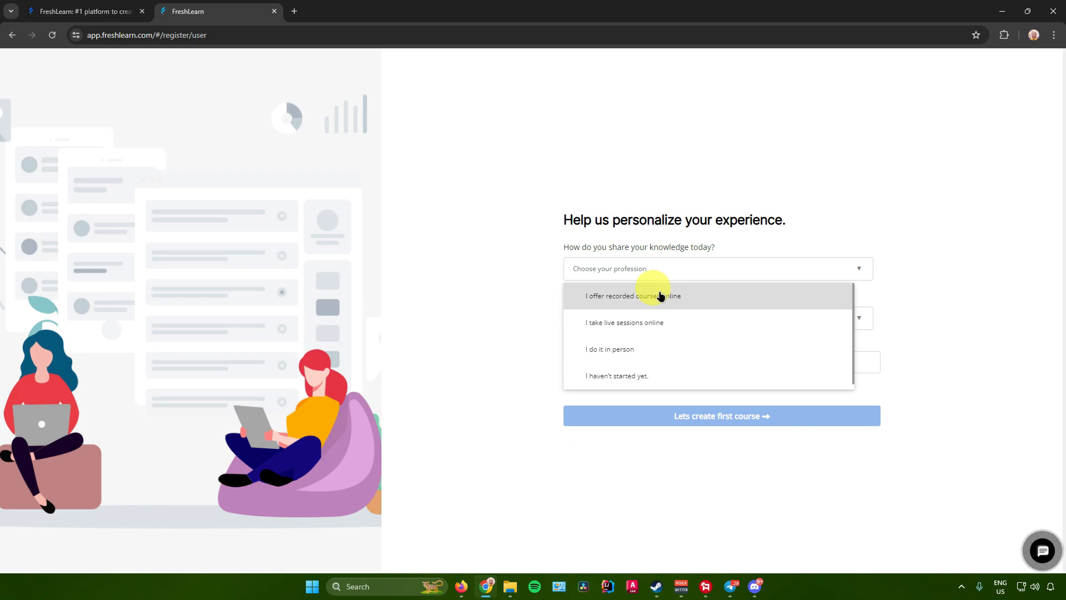
click(618, 295)
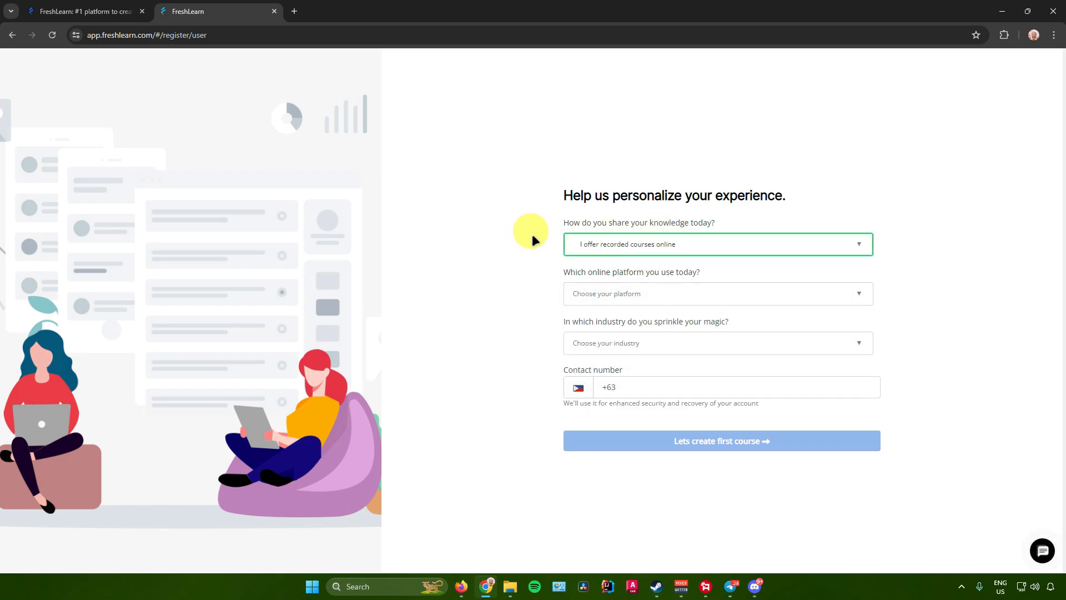
click(623, 293)
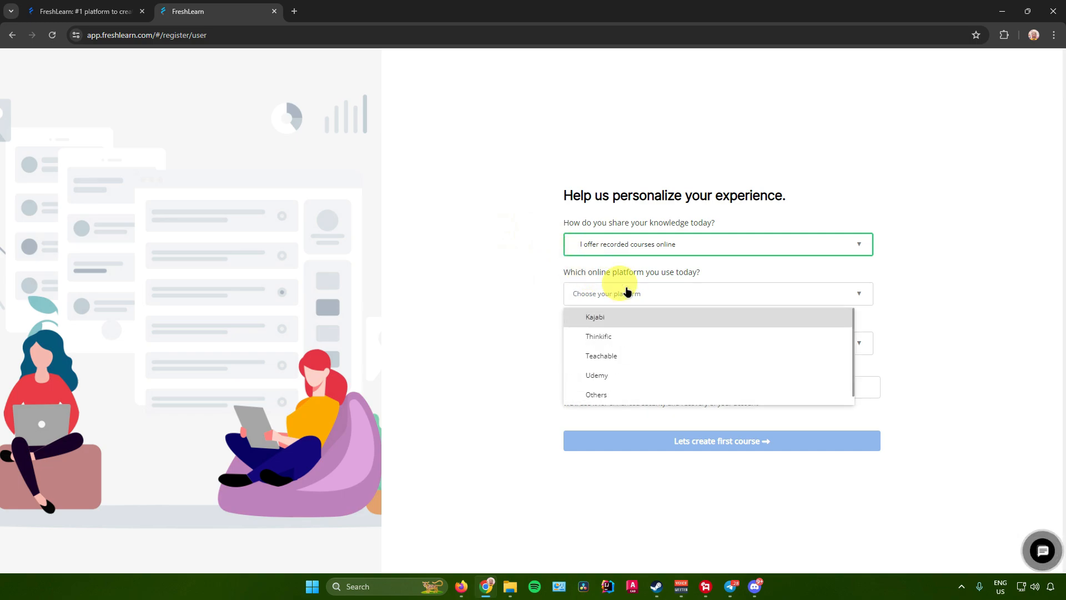
scroll(660, 385, down, 1)
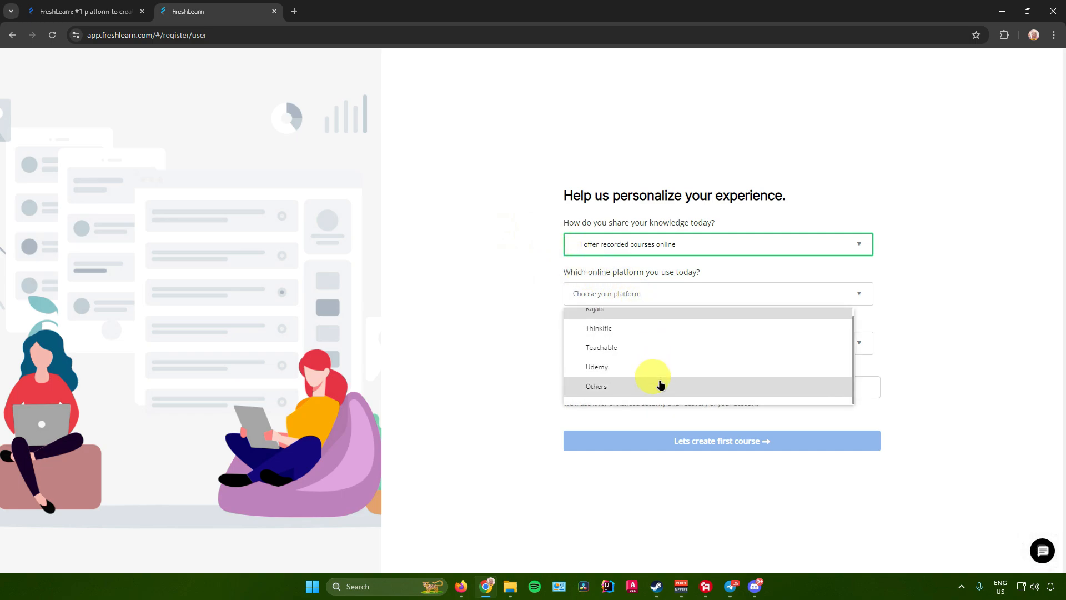
click(653, 367)
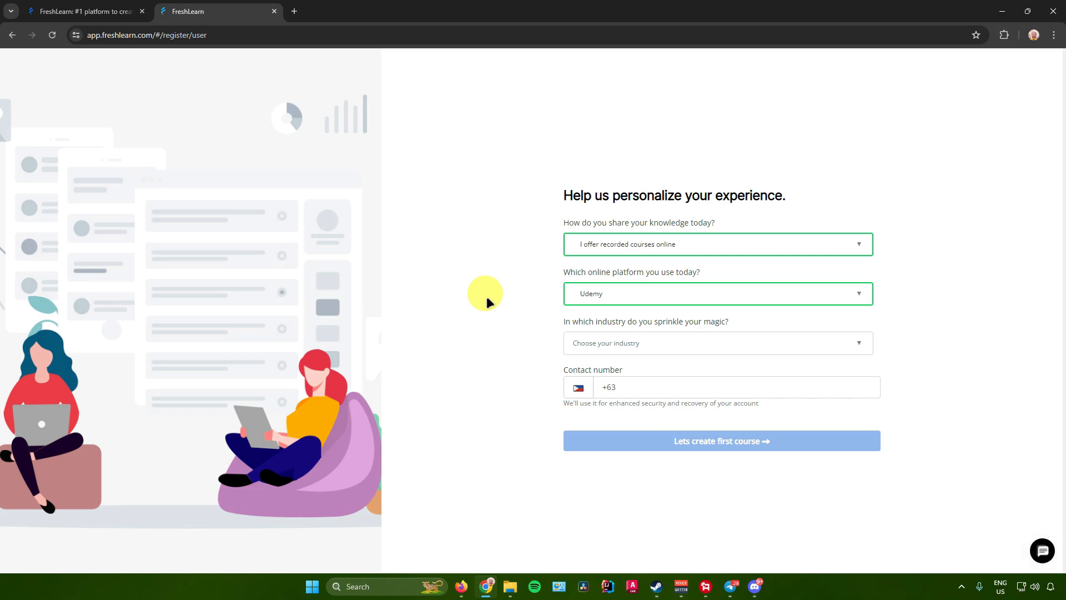
Choose Others as the industry and fill in the contact number to complete the registration form
click(612, 341)
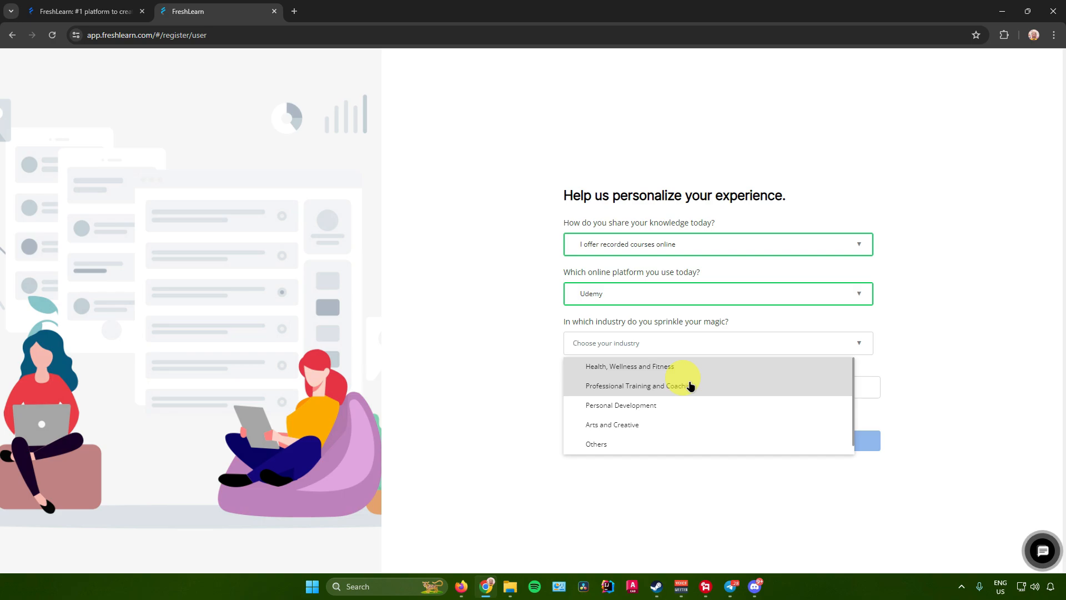
click(639, 444)
click(648, 390)
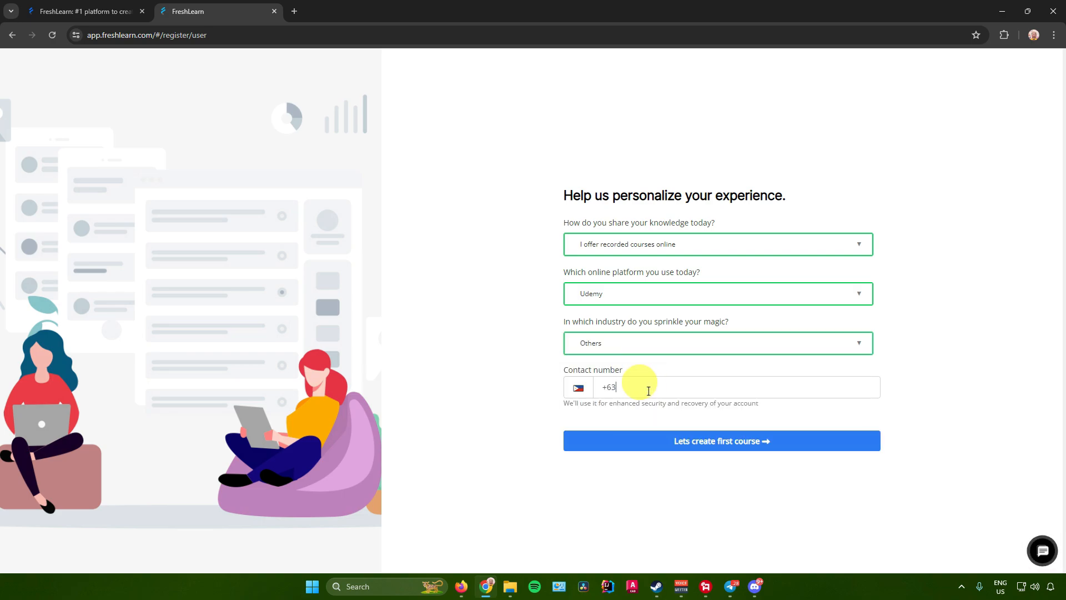
click(683, 387)
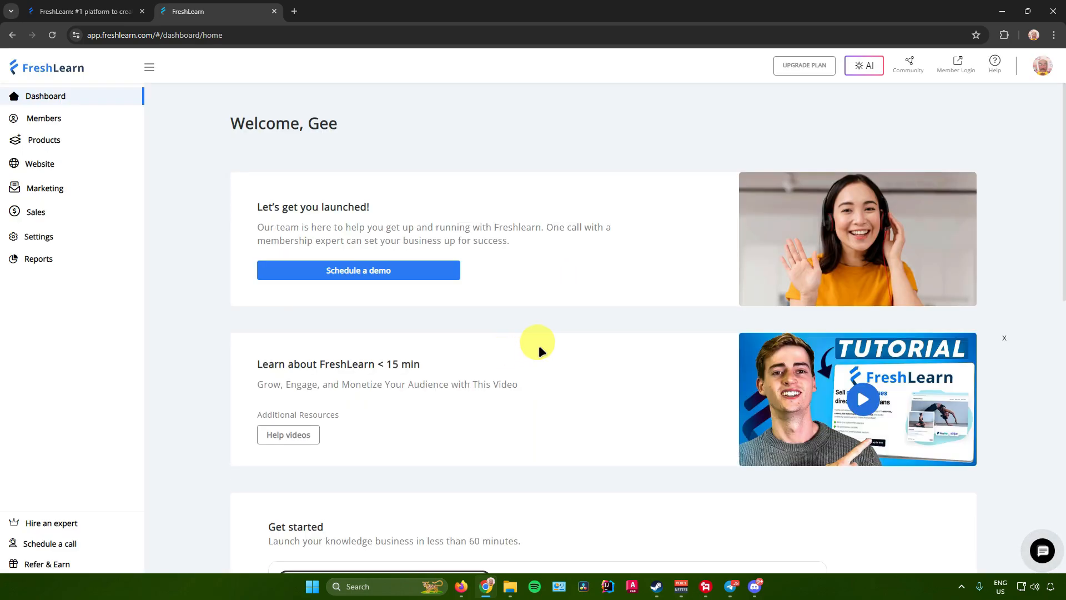
Open the Courses list under Products and start creating a new course
scroll(566, 345, down, 4)
scroll(566, 345, up, 4)
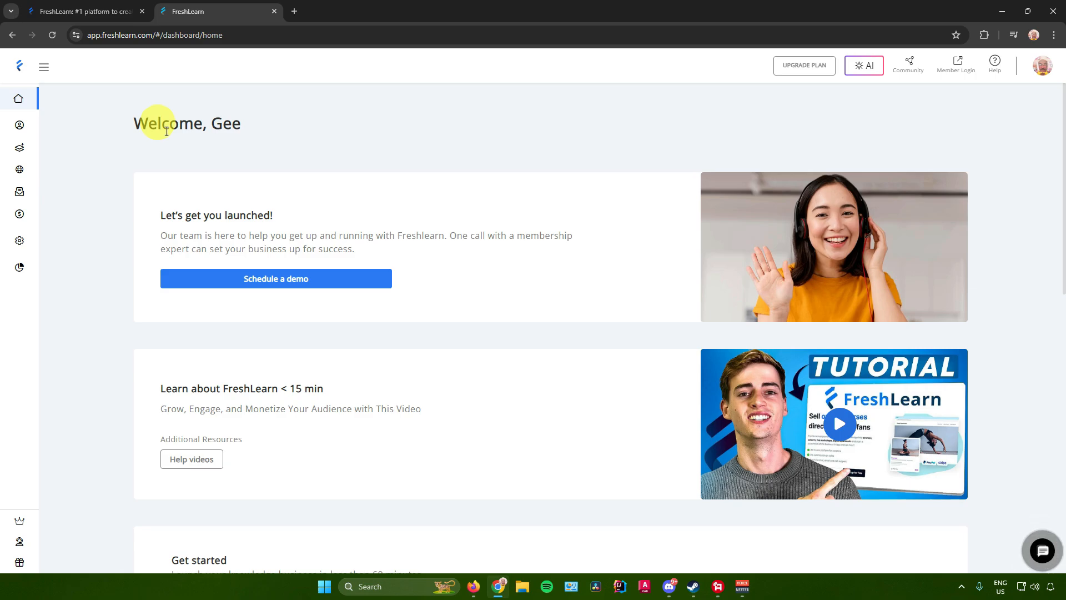
click(44, 67)
click(43, 140)
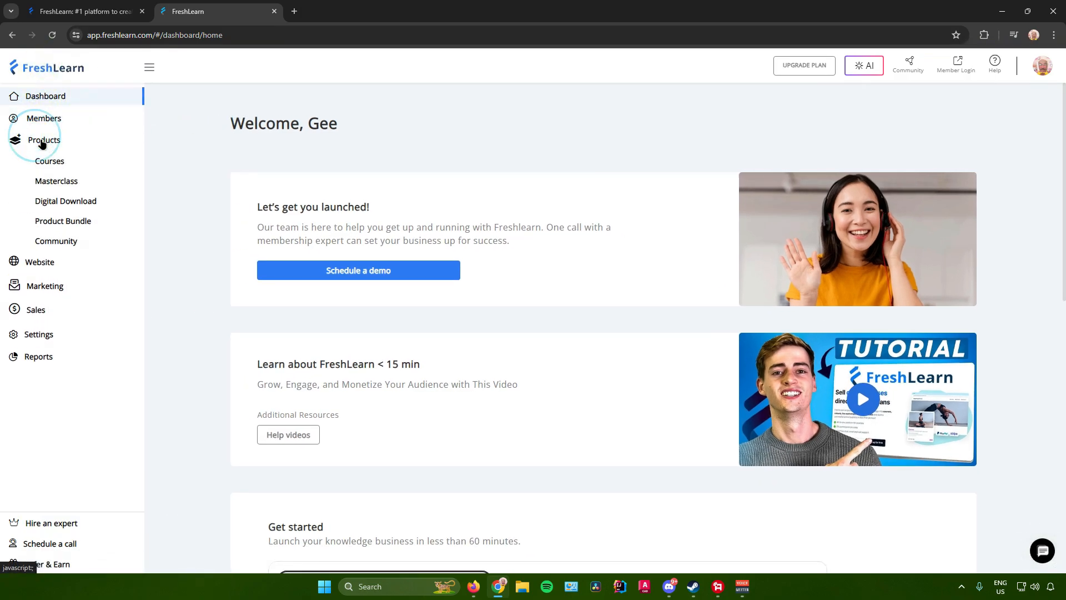
click(53, 161)
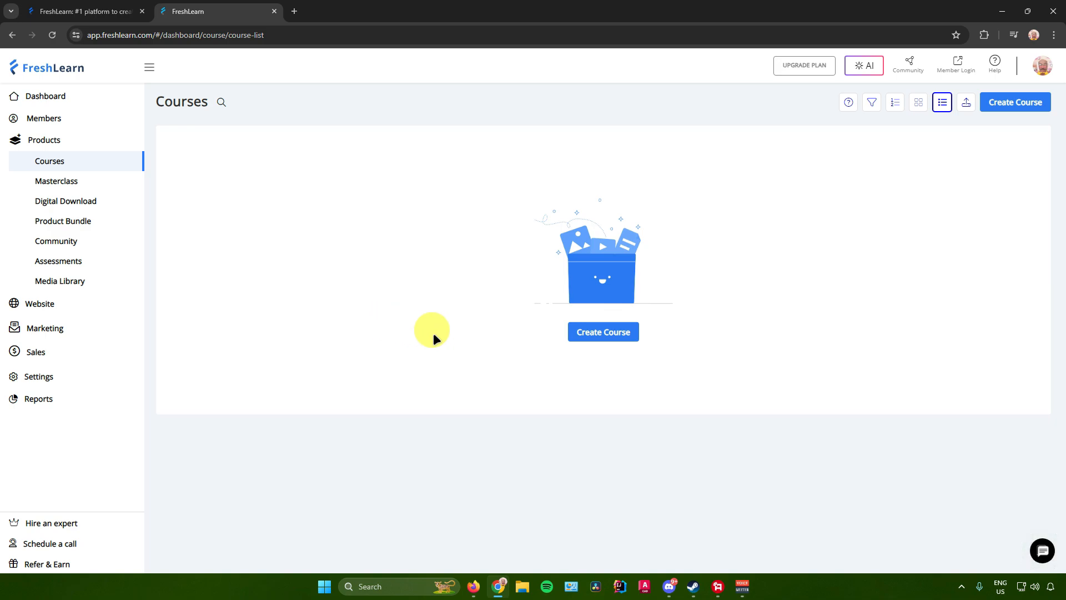
click(597, 332)
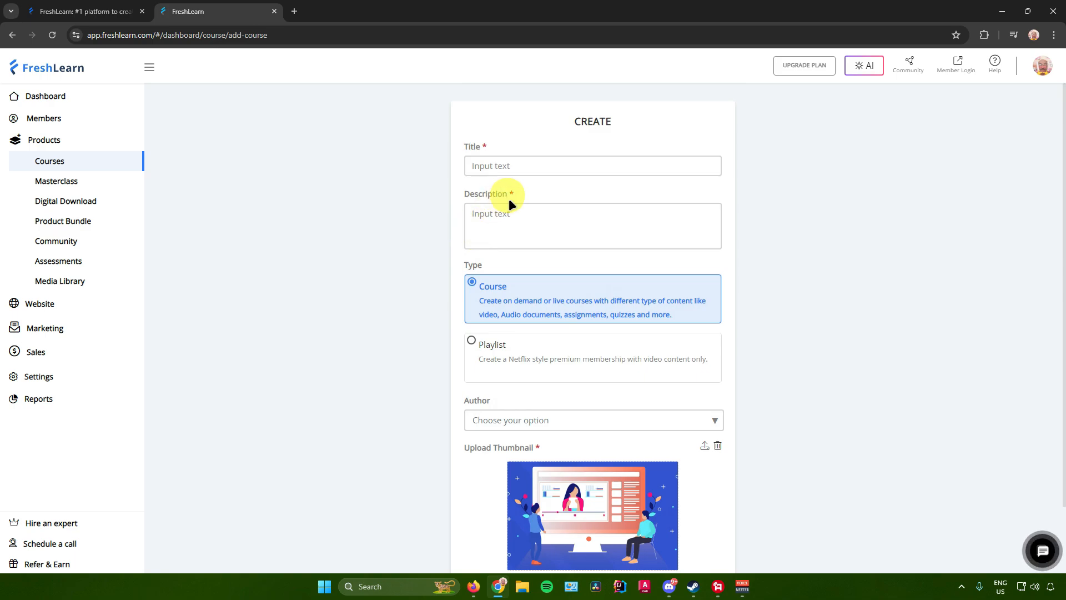
Examine the course creation form's title, description, type, author, thumbnail, visibility and tag options
click(524, 168)
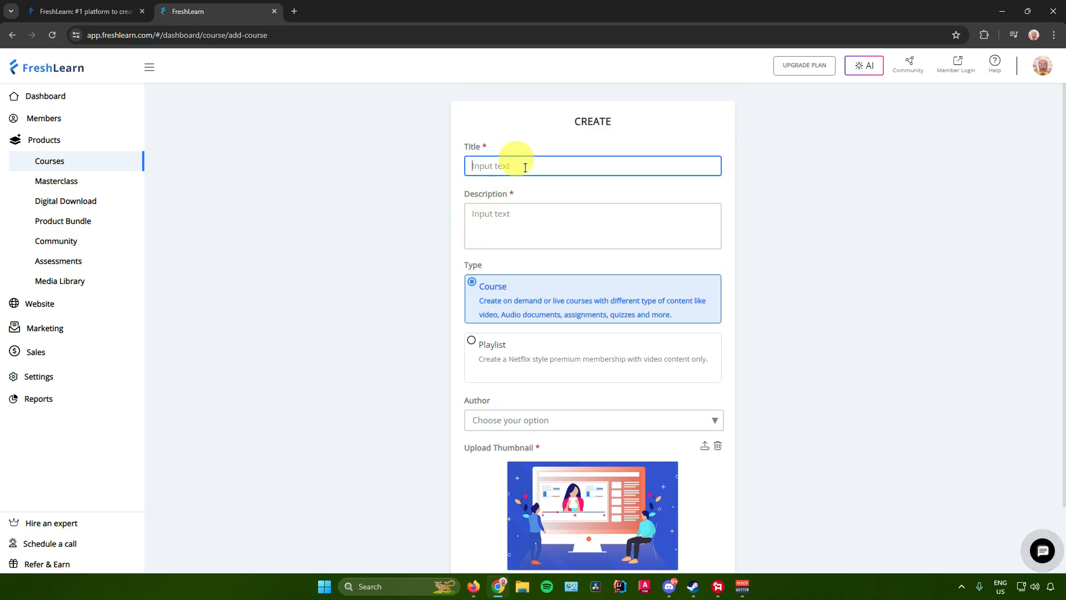
click(521, 210)
scroll(580, 229, down, 1)
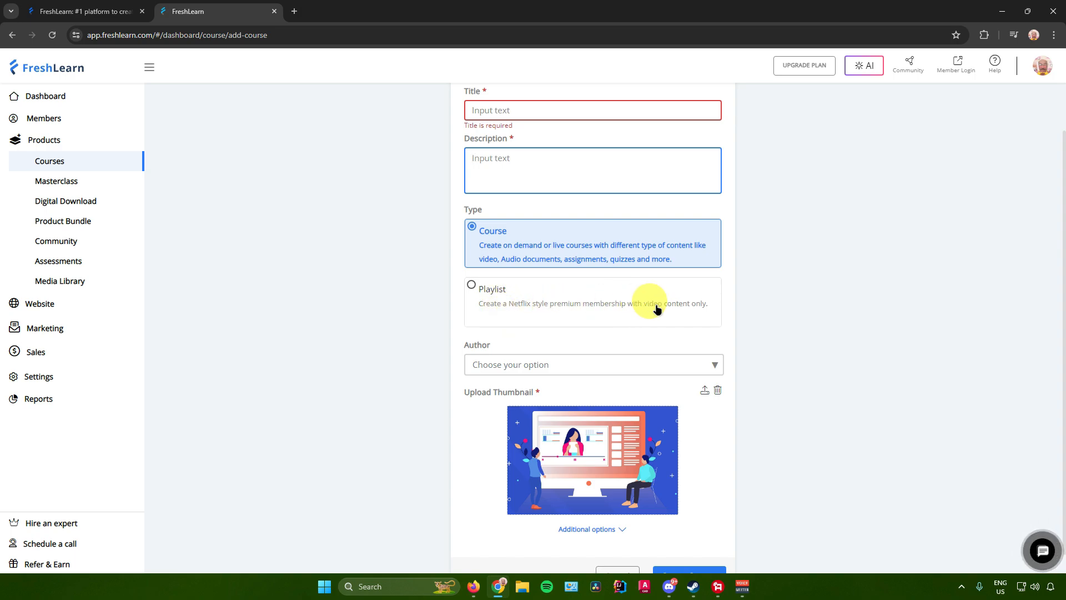
scroll(693, 311, down, 1)
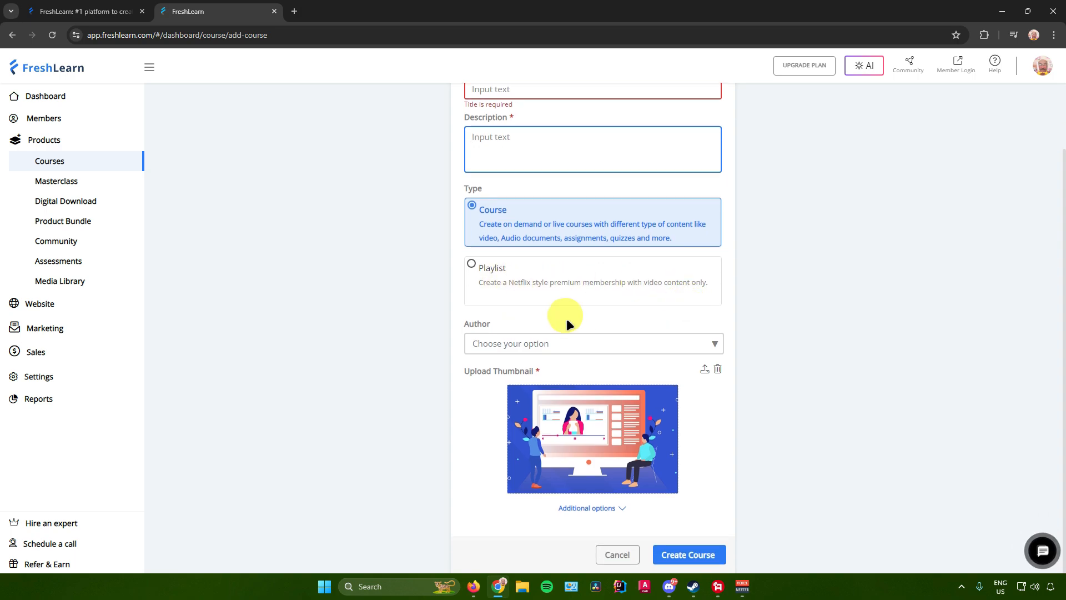
click(524, 343)
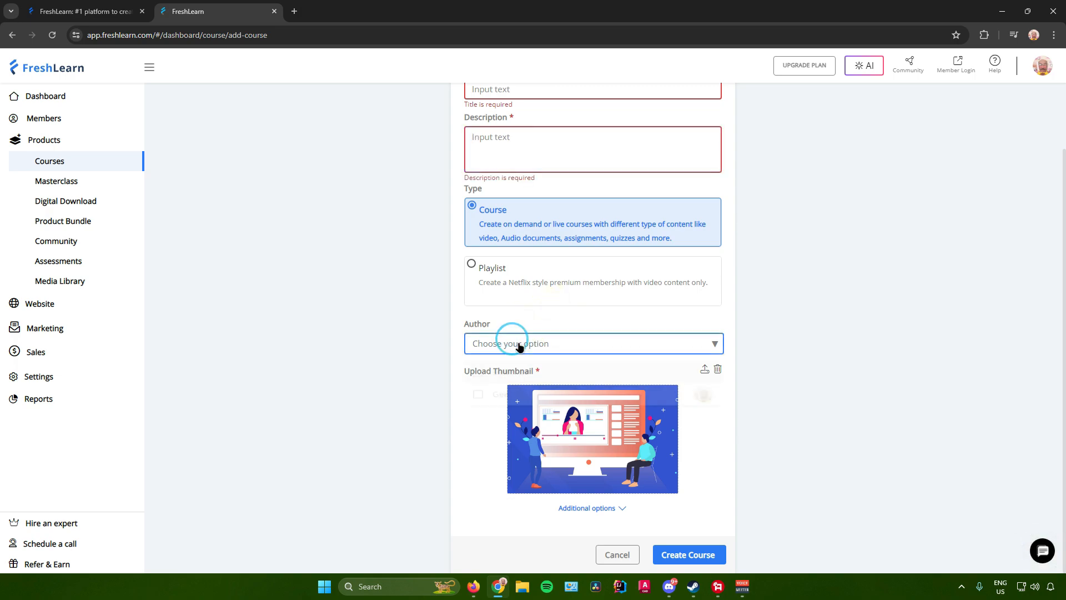
click(725, 307)
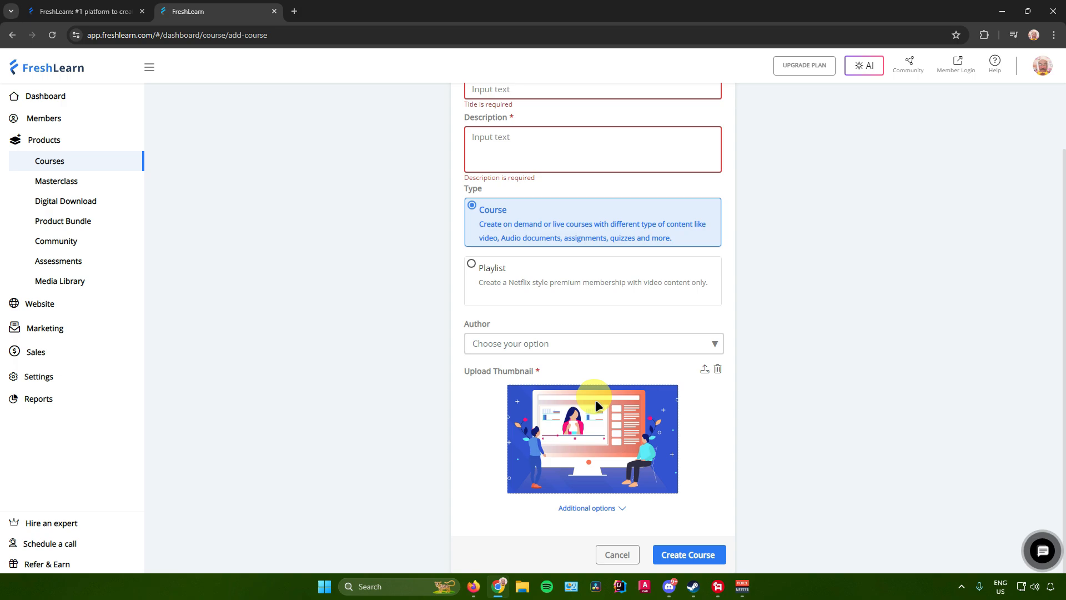
click(622, 506)
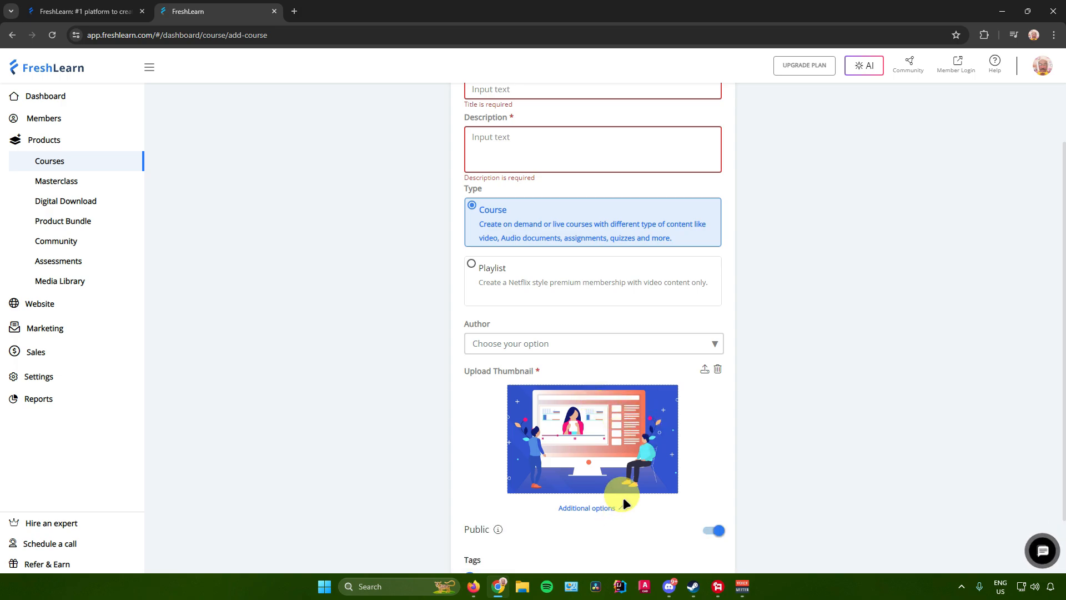
scroll(623, 498, down, 2)
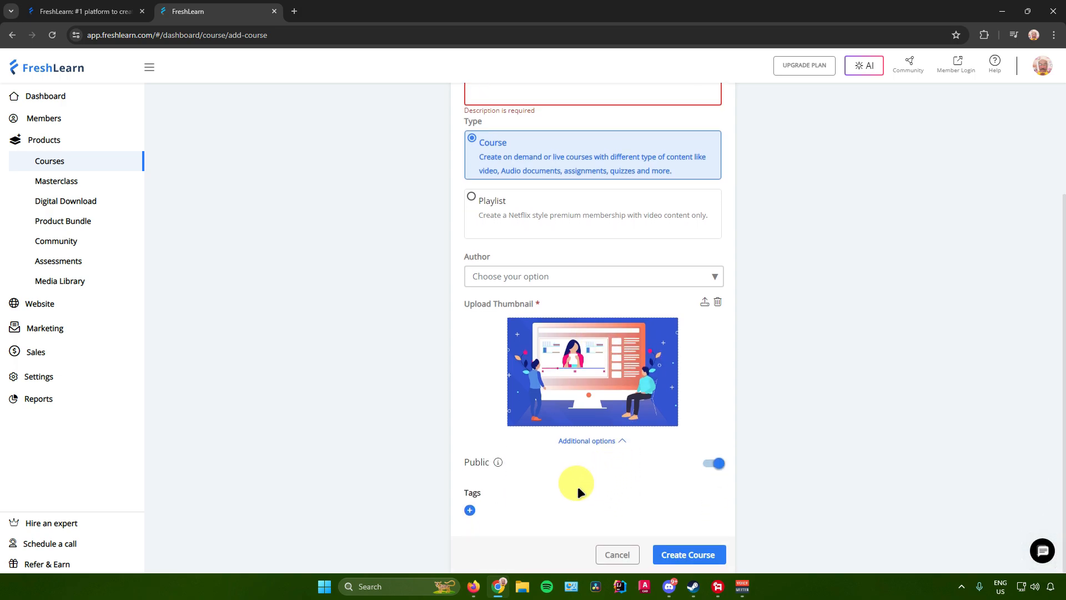
scroll(620, 442, up, 3)
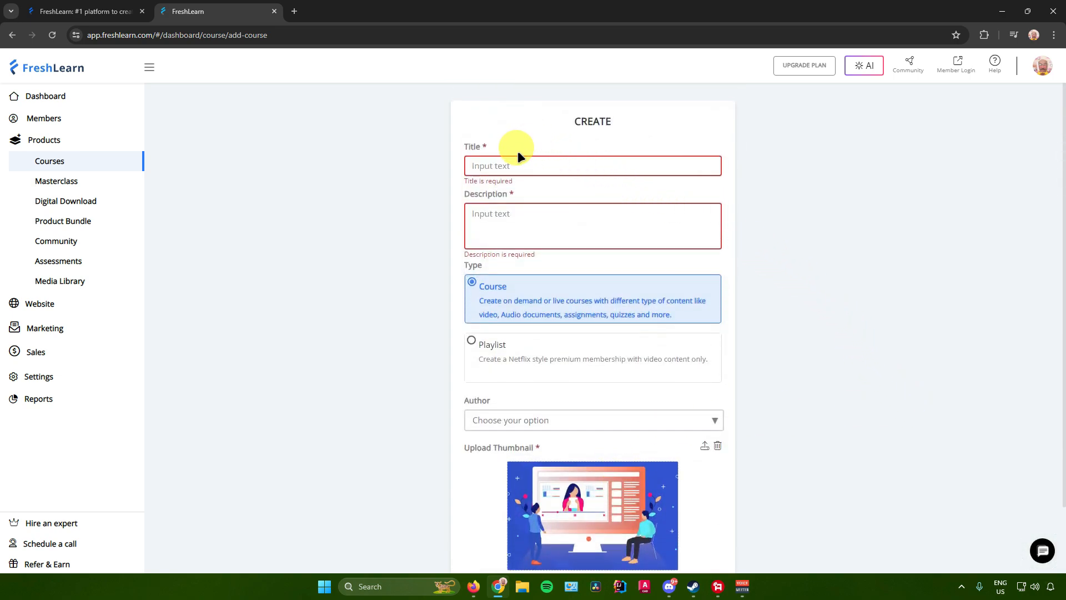
Enter "Sample Course" as both the title and the description of the new course
click(512, 166)
text(Sample Course)
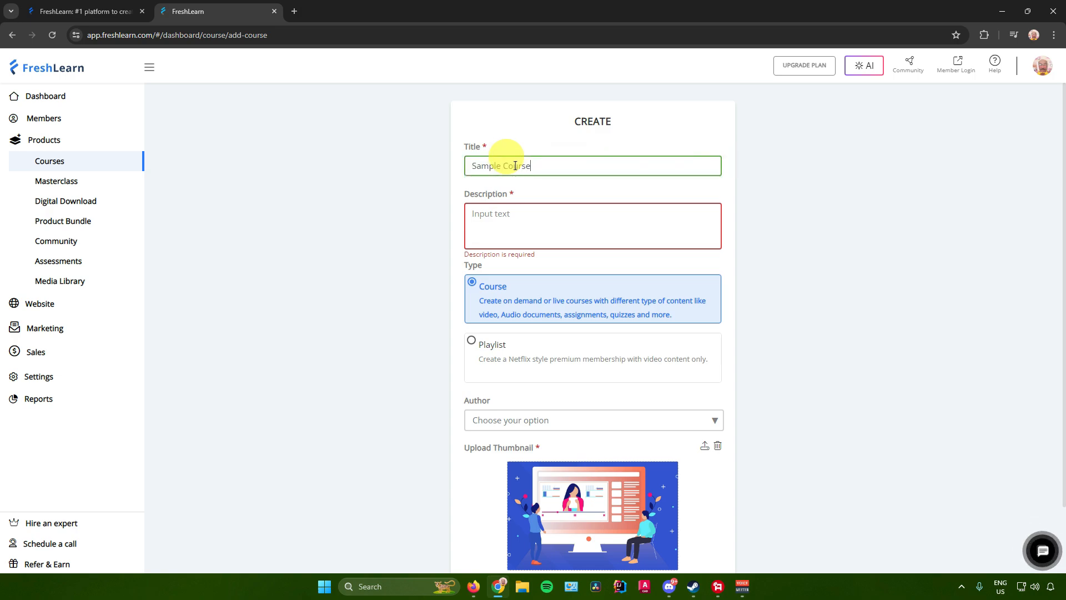
click(533, 210)
text(Sa)
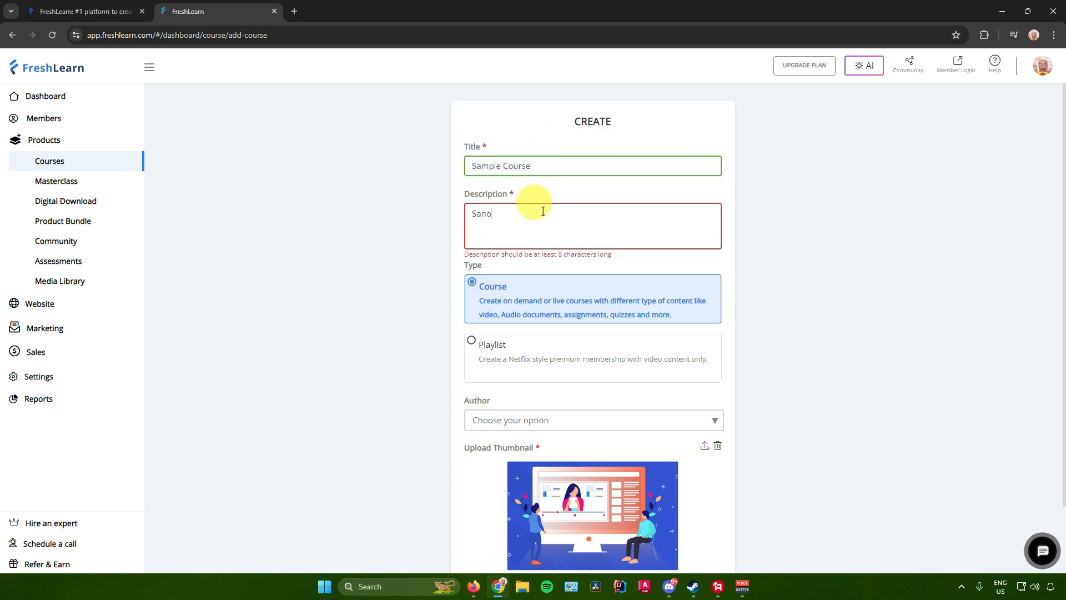
text(mple Course)
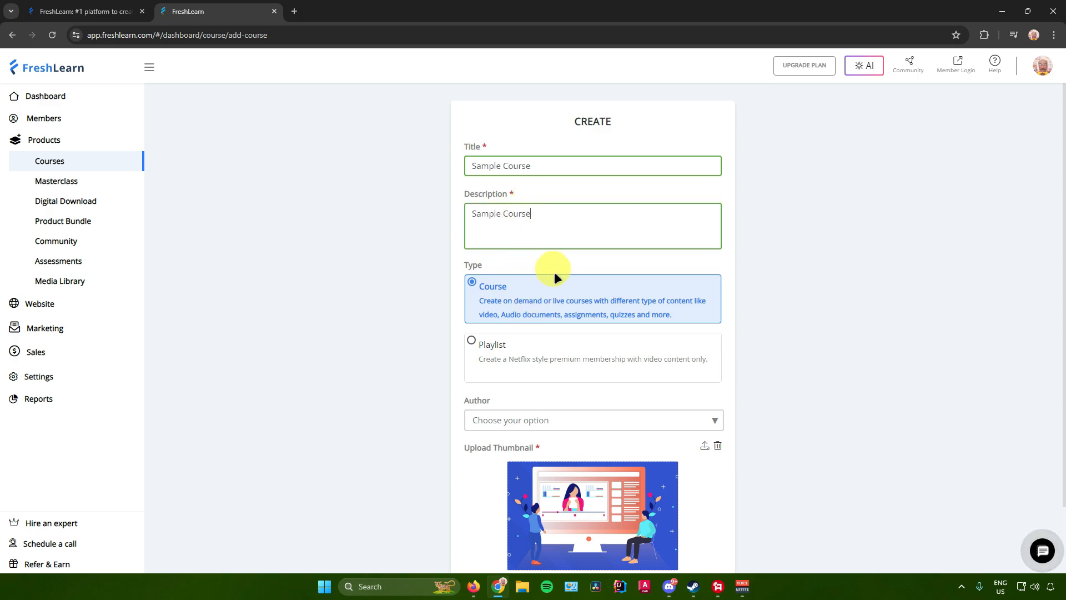
Select the account owner as the author of the course
scroll(555, 313, down, 2)
click(561, 343)
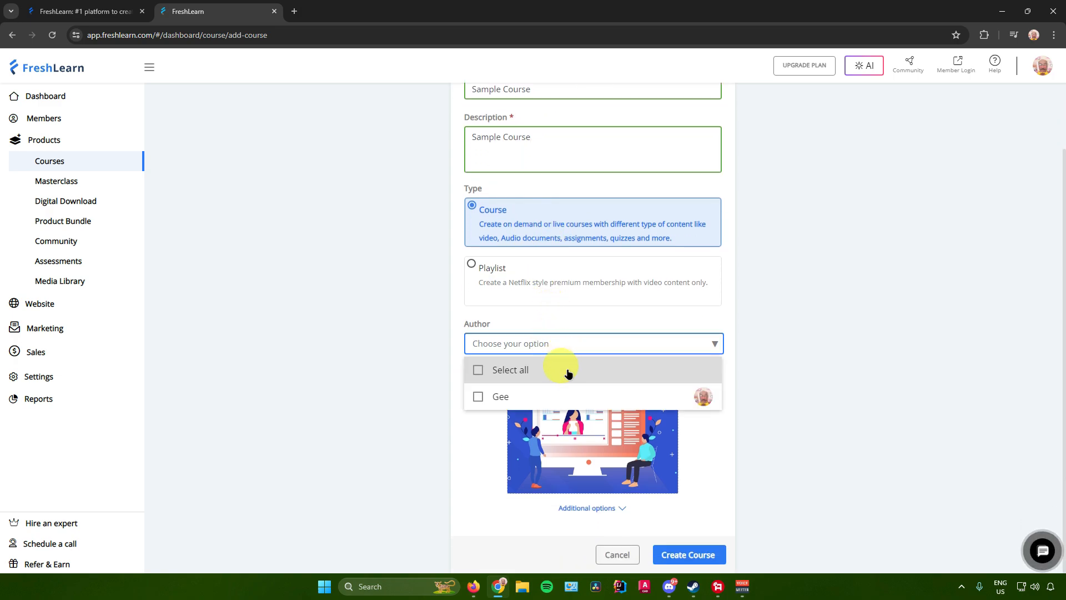
click(575, 396)
click(620, 319)
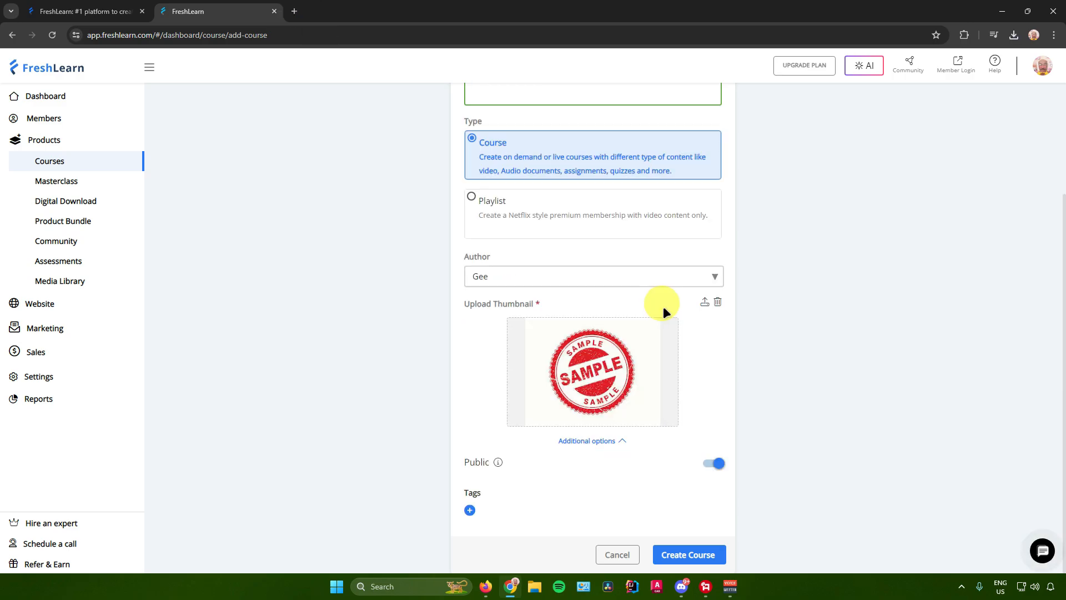
Check the completed course details and create the course
scroll(644, 301, up, 3)
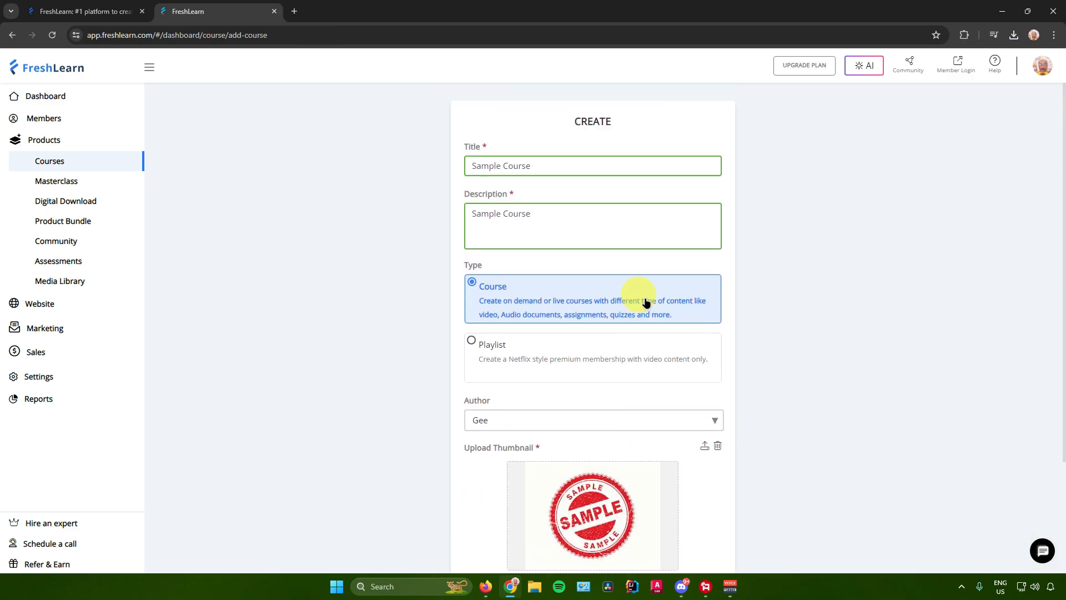
scroll(649, 298, down, 3)
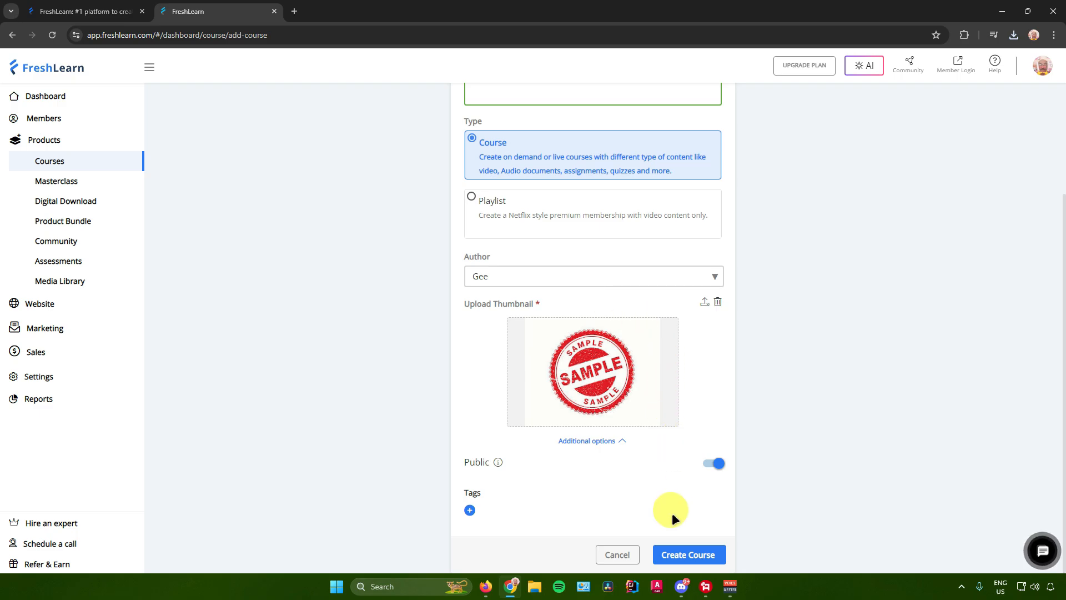
click(693, 550)
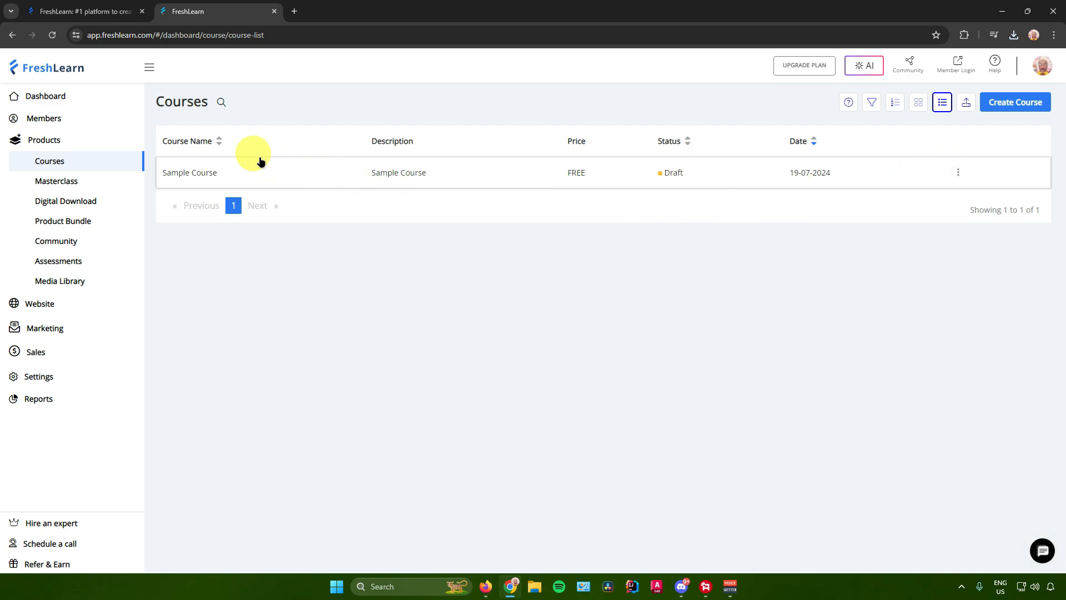
Open Sample Course, review its Pricing, Drip, Certificate and Settings sections, and return to its Curriculum
click(221, 173)
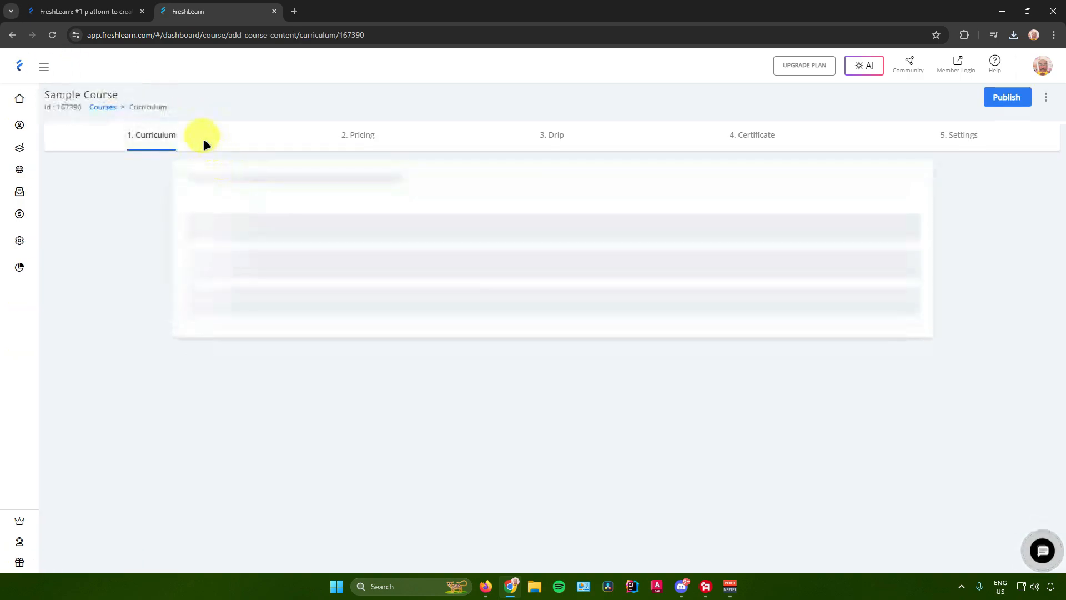
click(360, 135)
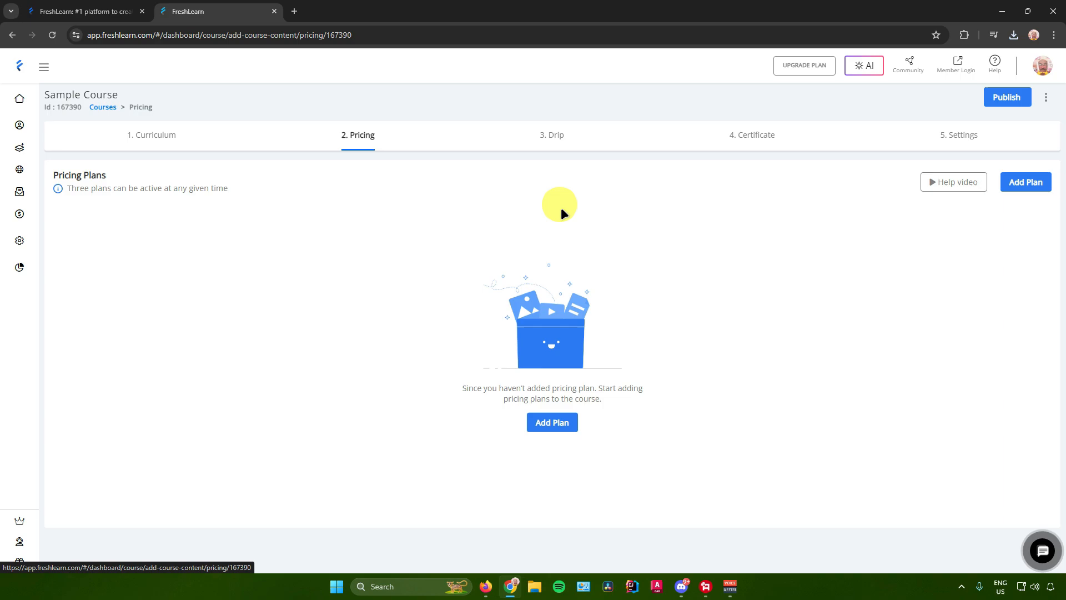
click(557, 140)
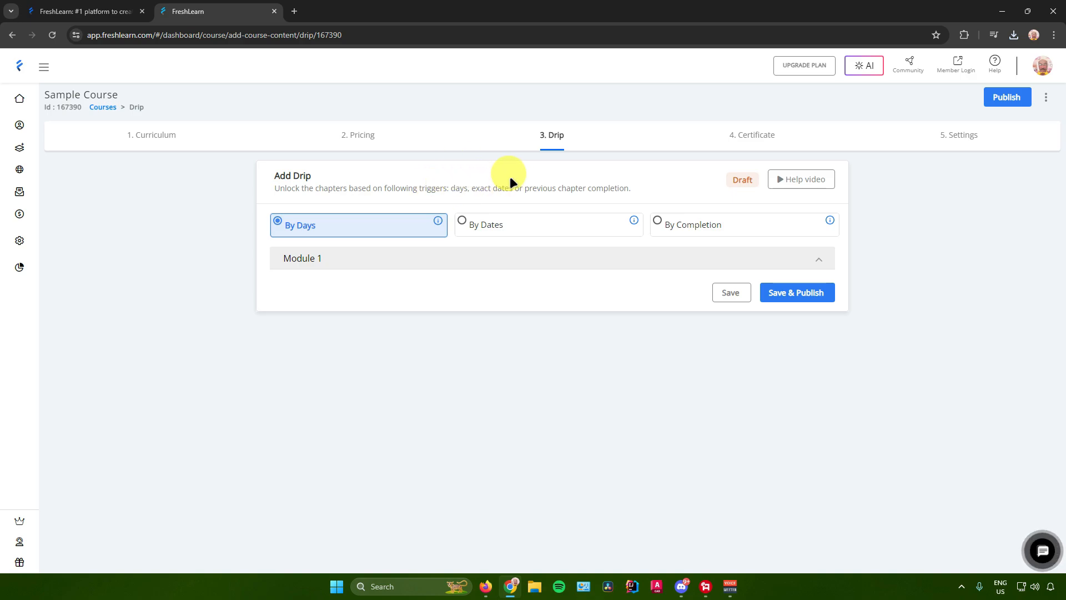
click(726, 133)
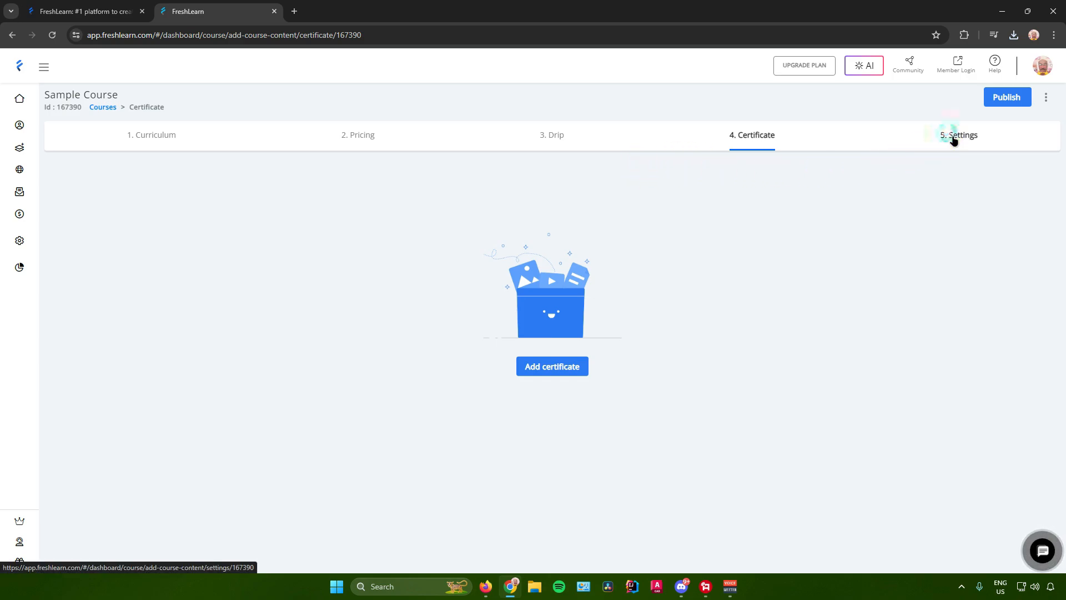
click(952, 137)
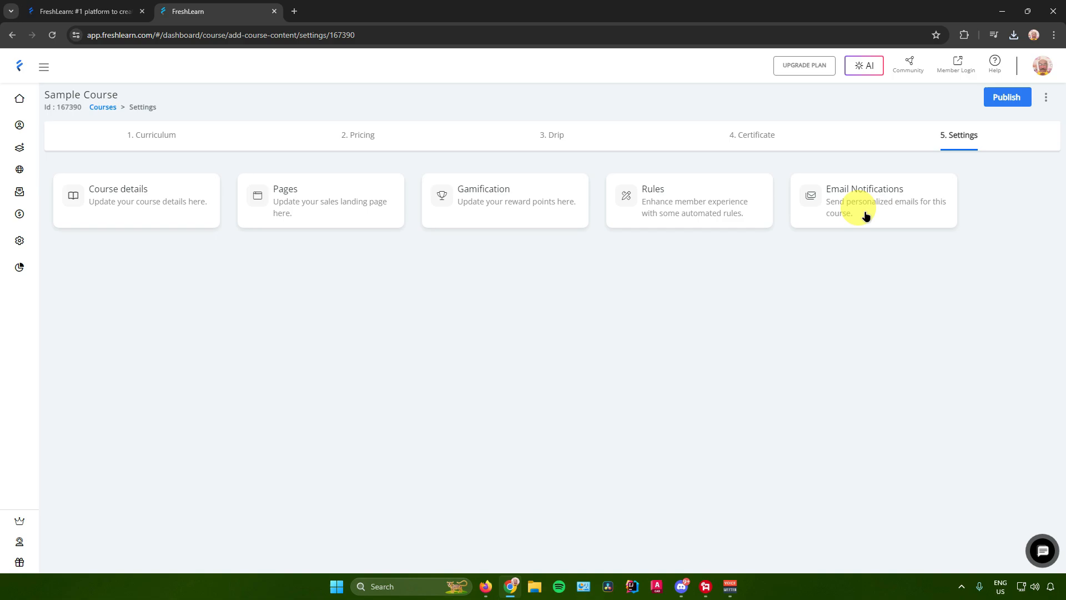
click(151, 135)
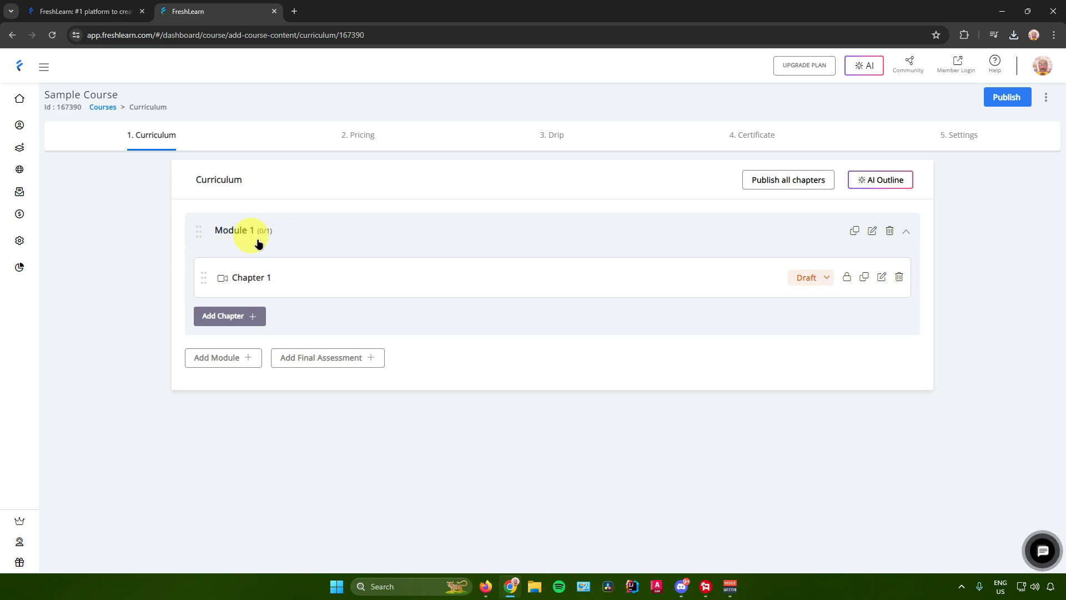
Add a chapter named "Chapter 2" to Module 1
click(245, 315)
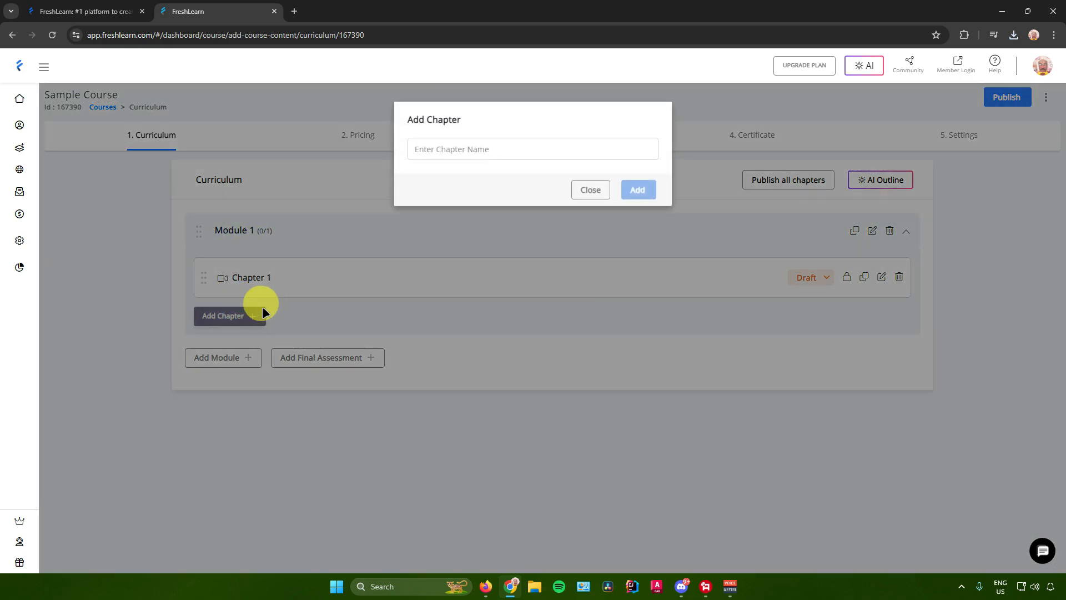
text(C)
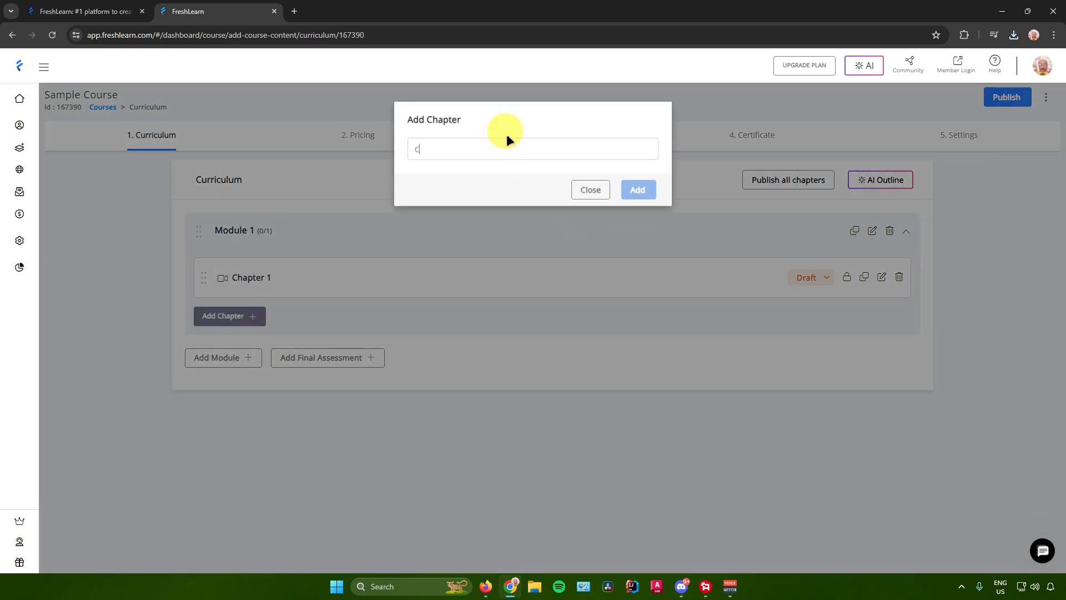
text(hapter 2)
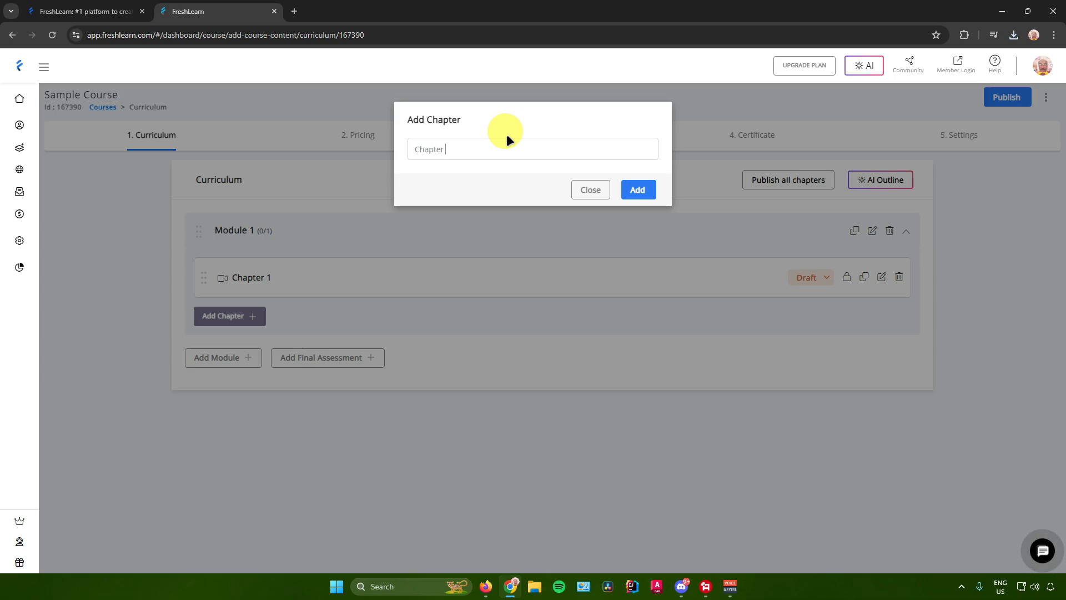
click(638, 188)
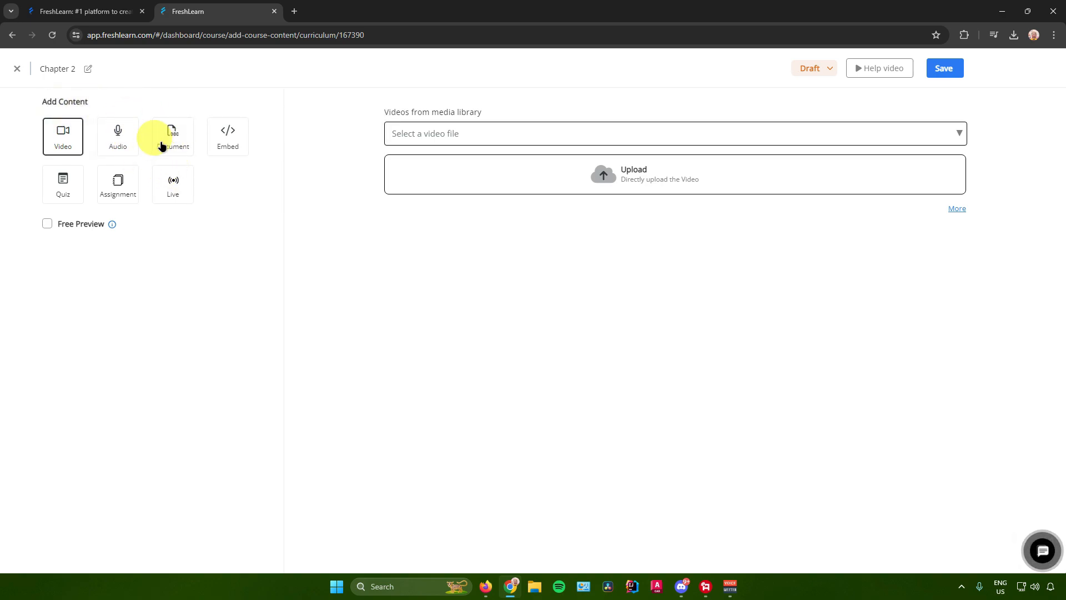
Choose document content for Chapter 2 and create a document containing the text "Sample document"
click(111, 195)
click(69, 186)
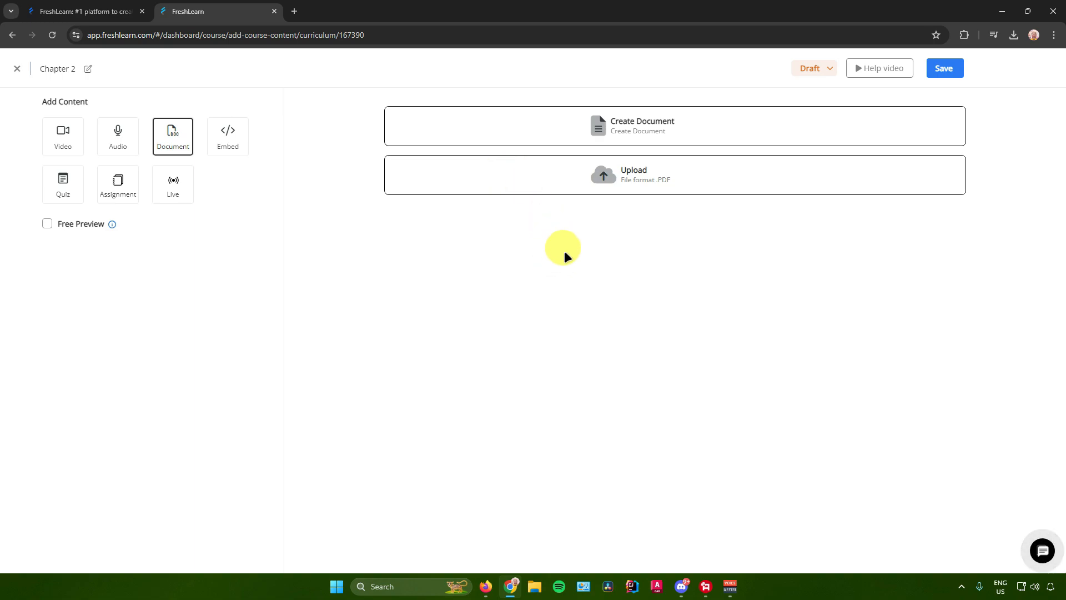
click(627, 128)
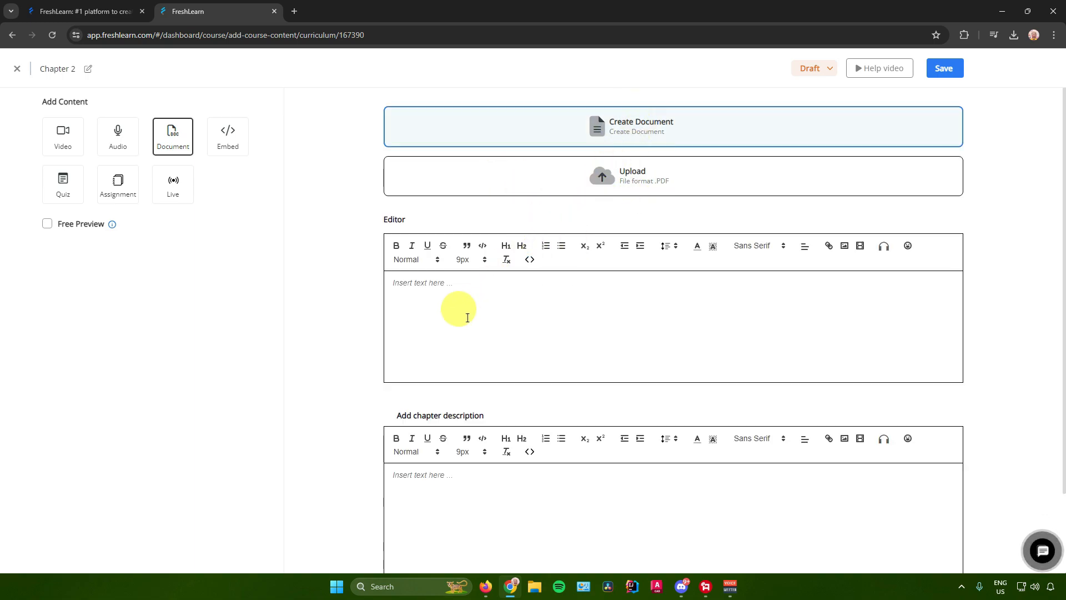
click(456, 291)
text(Sample document)
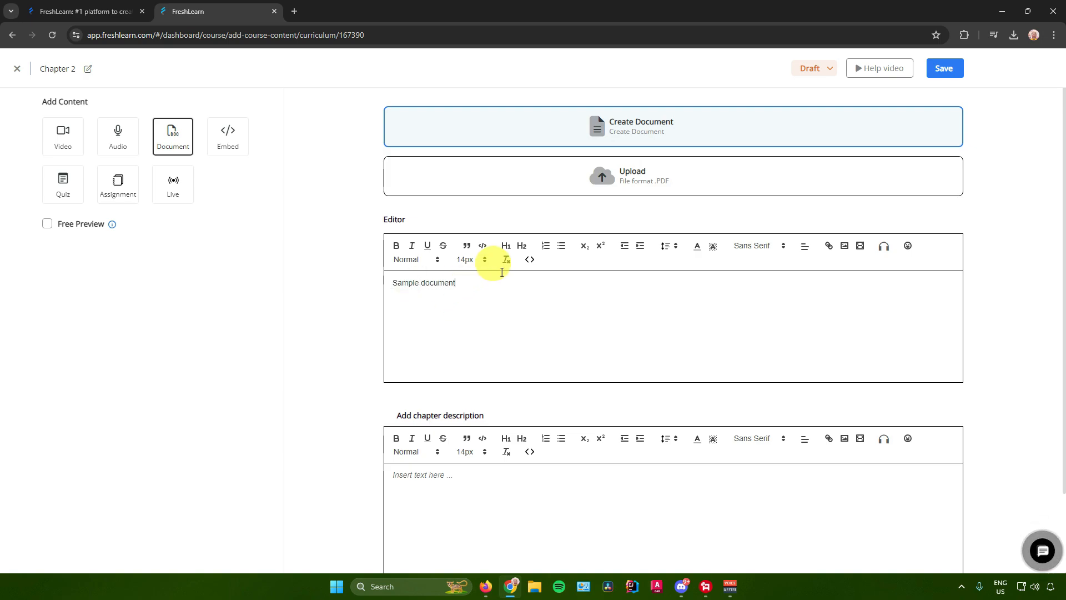
Enter "Sample Document" as the chapter description and save Chapter 2
scroll(488, 300, down, 2)
click(436, 381)
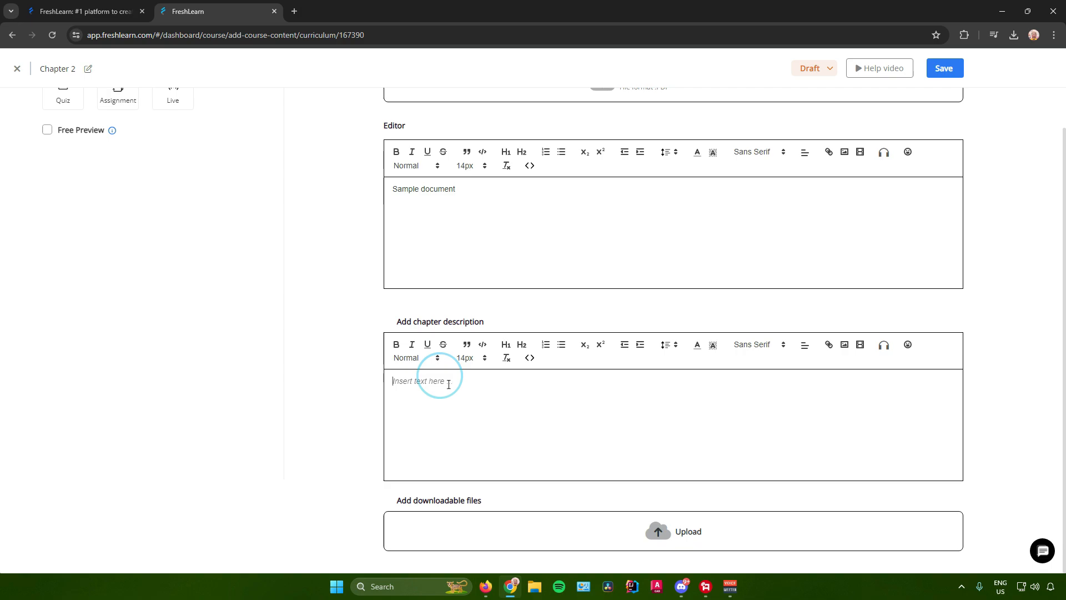
text(Sa)
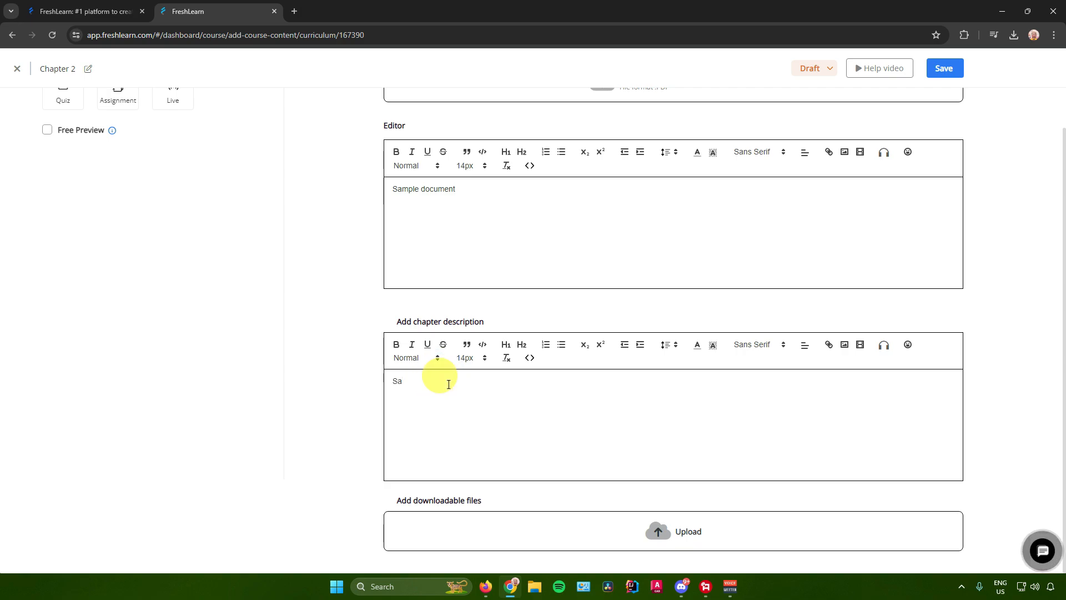
text(mple Document)
scroll(685, 191, up, 2)
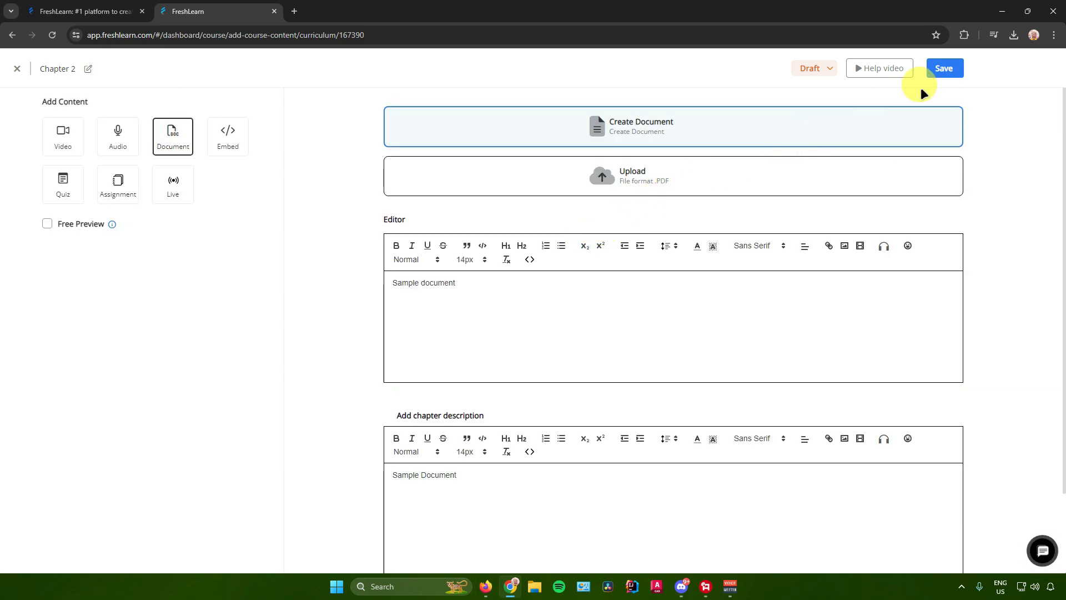
click(942, 67)
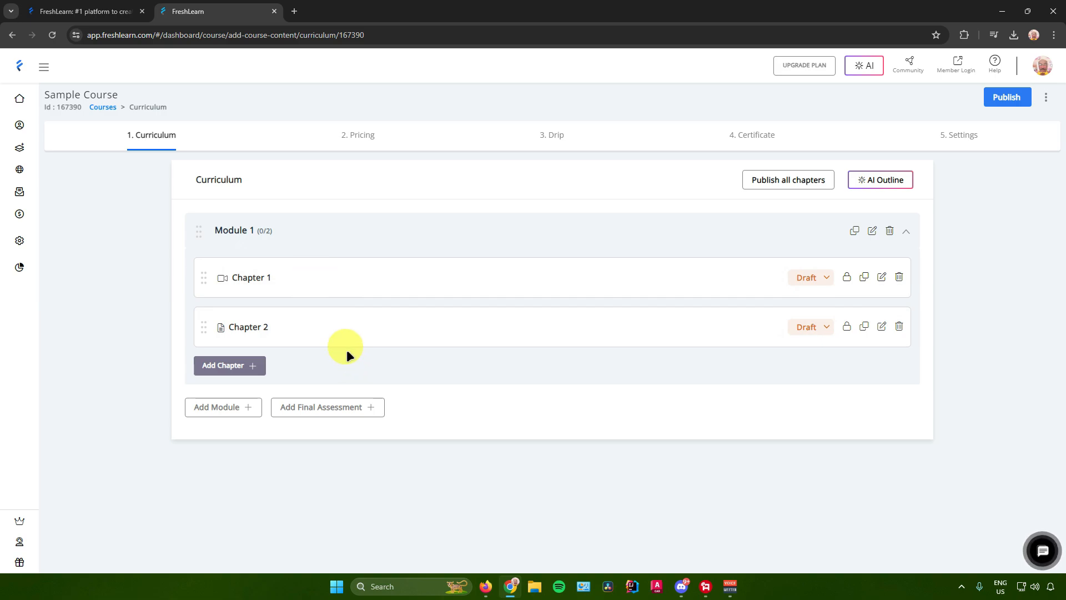
Add a module named "Module 2" to the curriculum
click(236, 407)
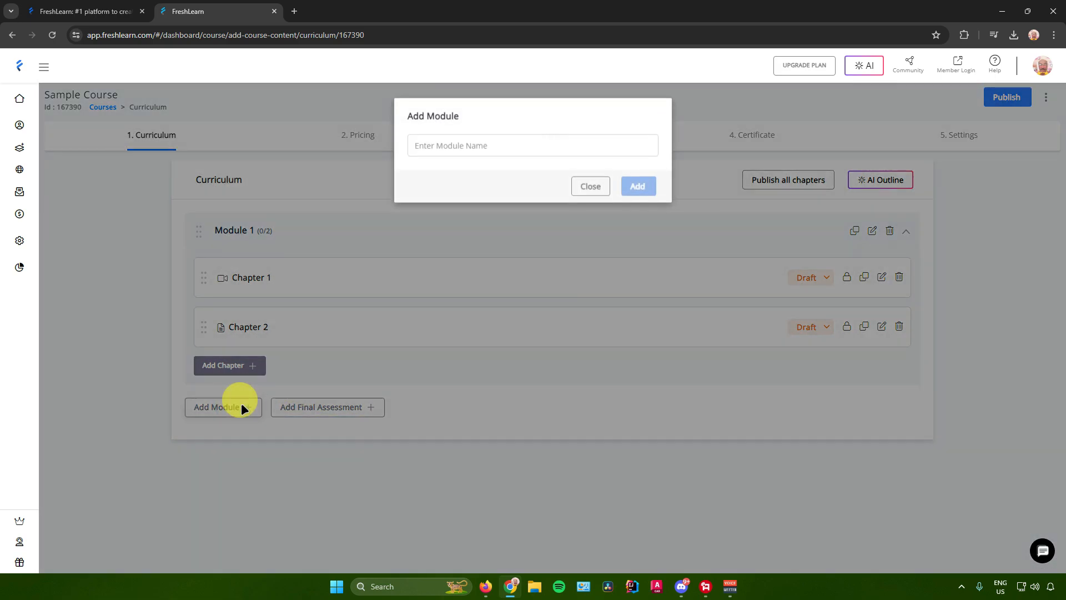
click(491, 146)
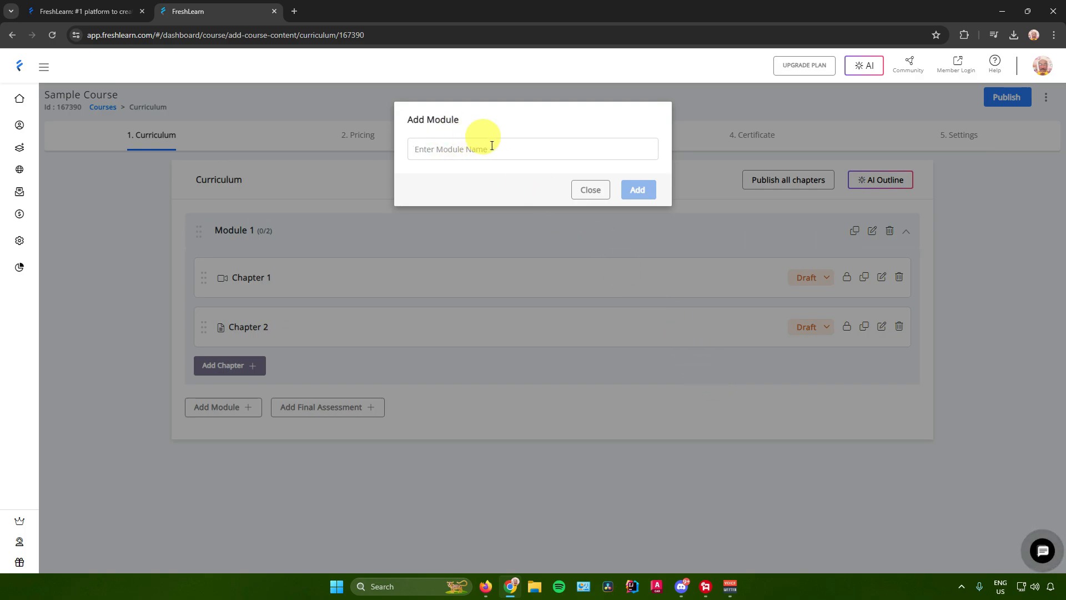
text(Module 2)
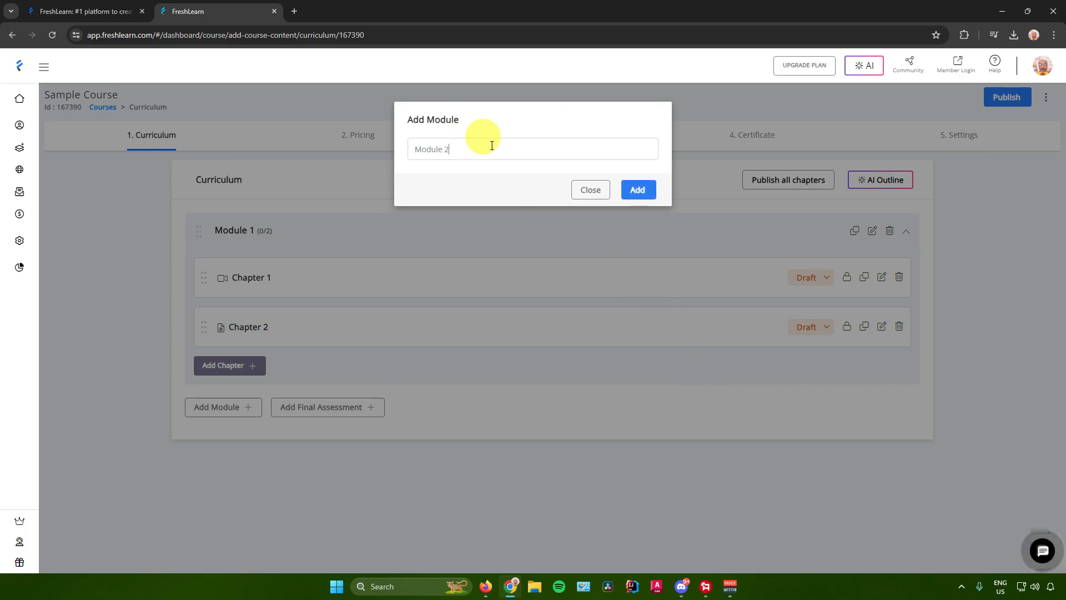
click(637, 188)
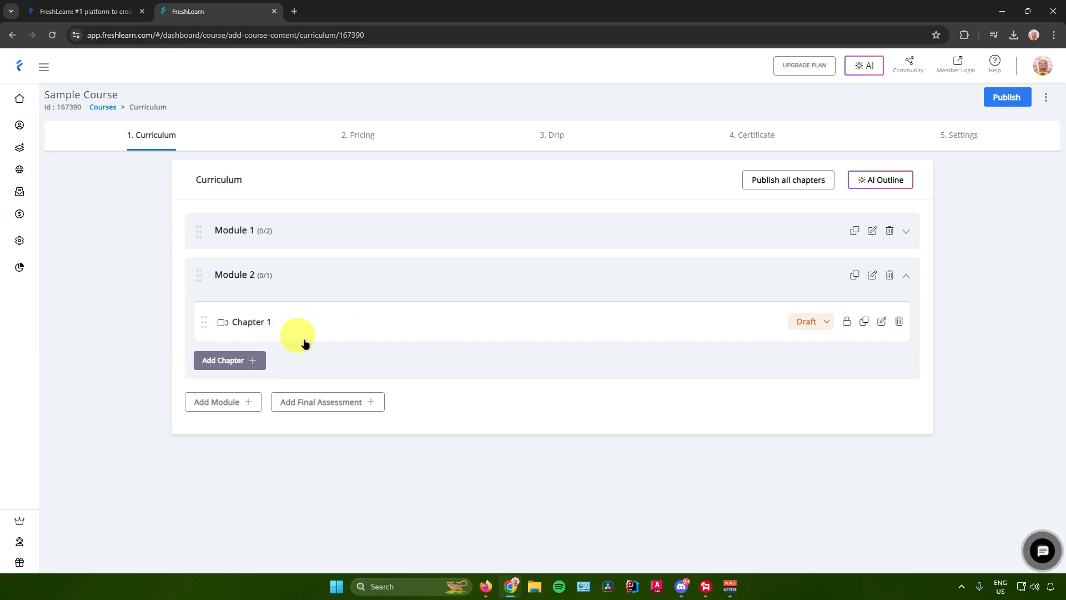
Create a final assessment for the course titled "Final Assessment" with the description "Finals Assessment"
click(341, 406)
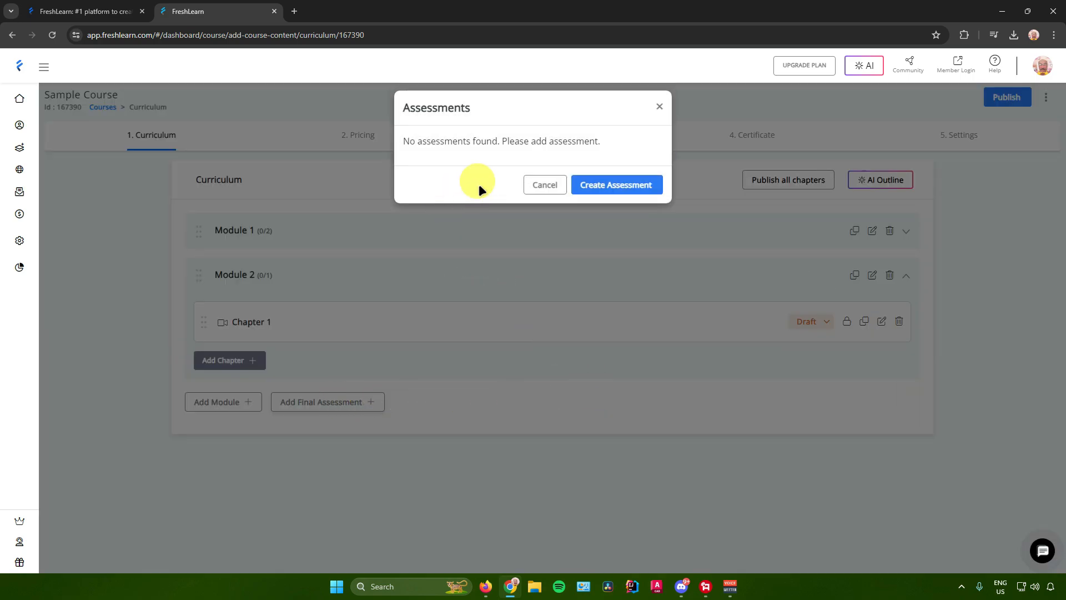
click(607, 189)
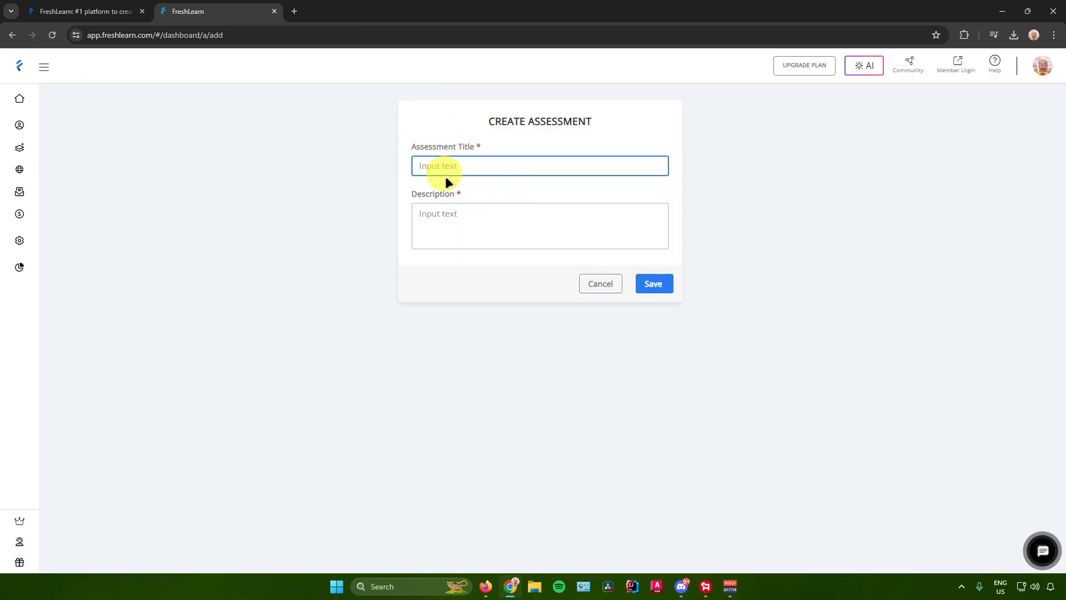
text(Fin)
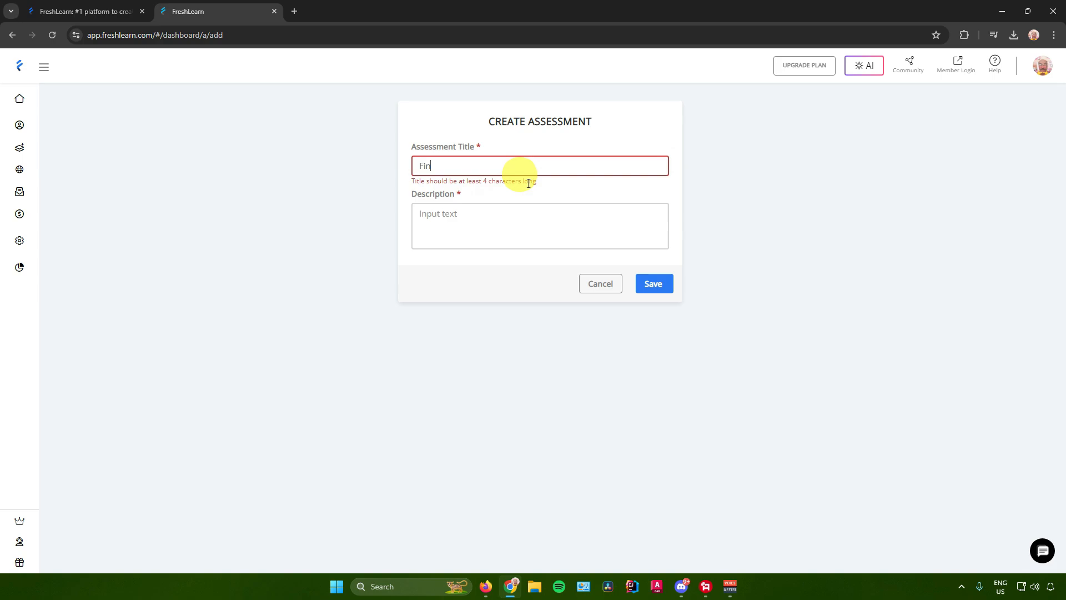
text(al Assessment)
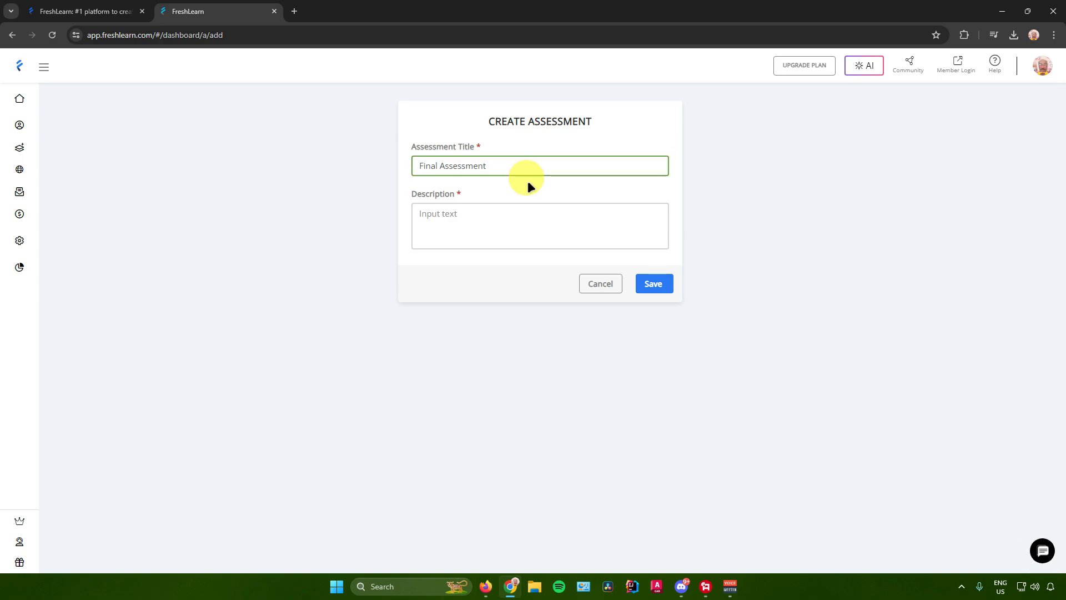
click(474, 206)
text(Finals)
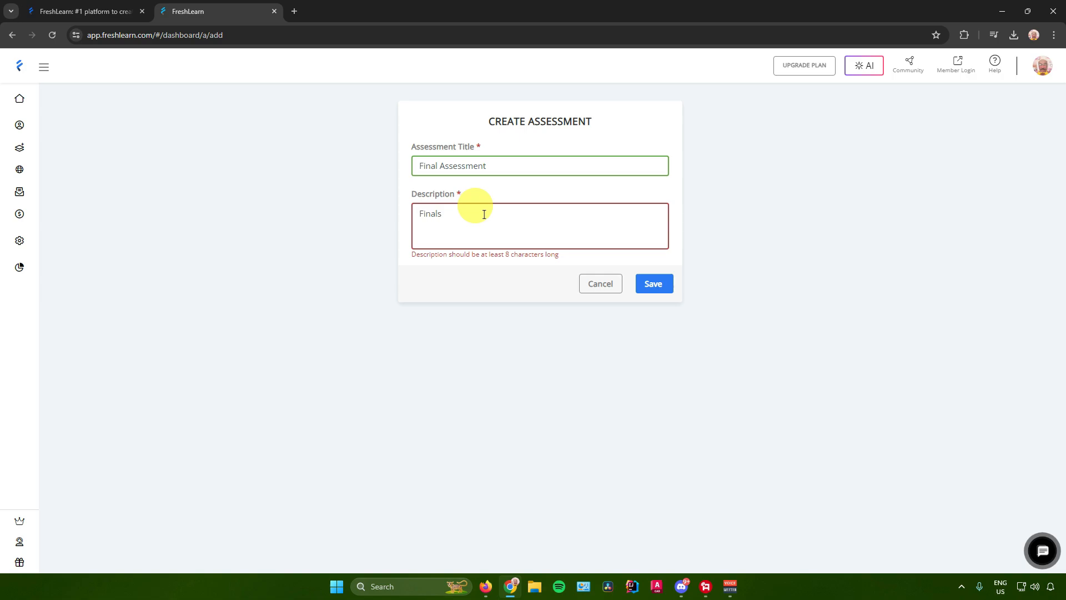
click(661, 283)
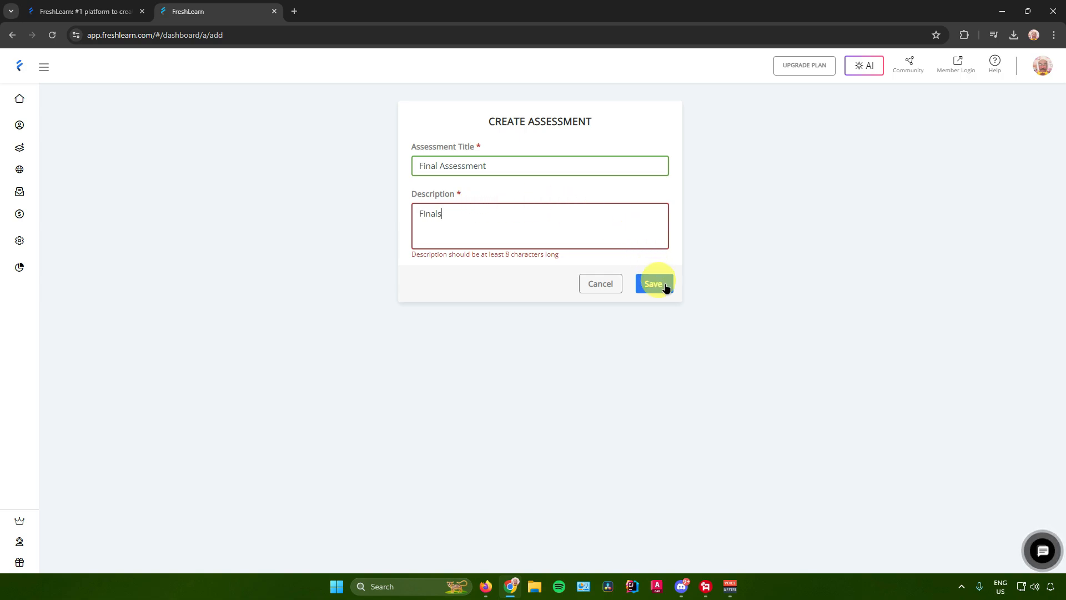
click(473, 217)
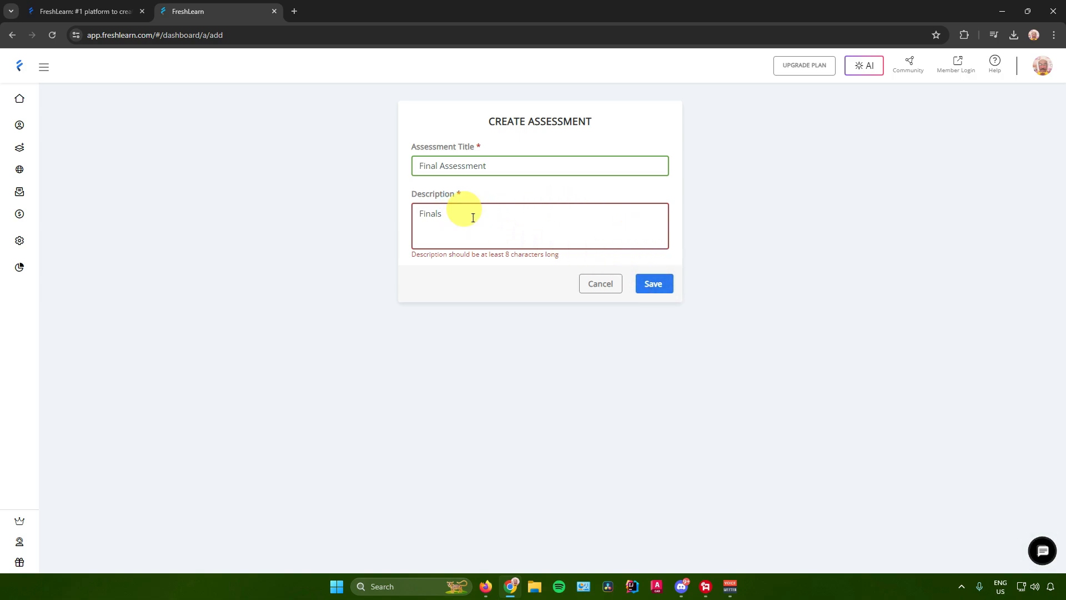
text(Assessment)
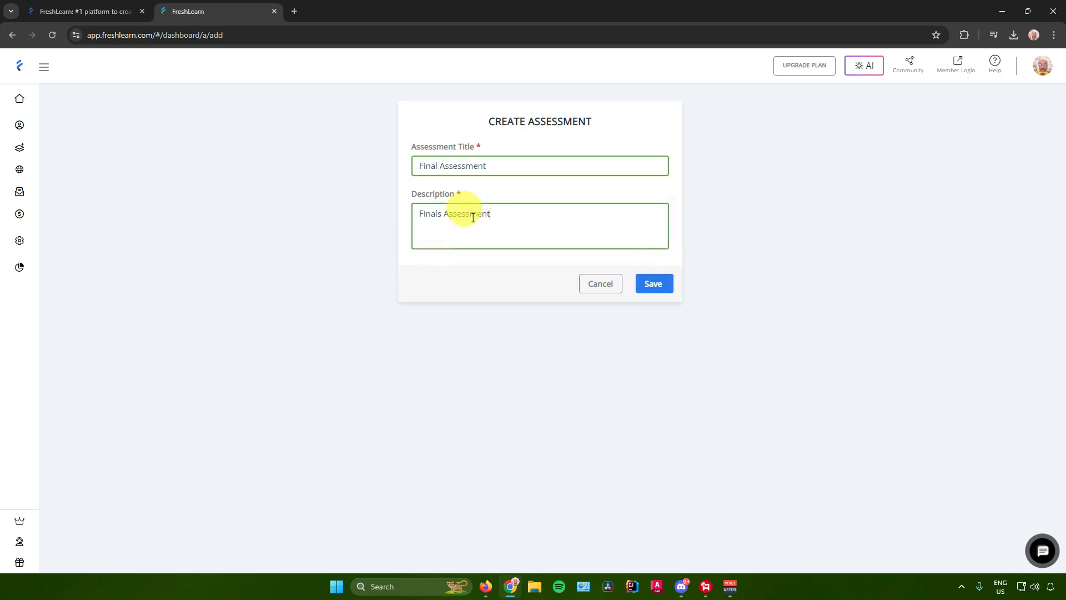
click(661, 283)
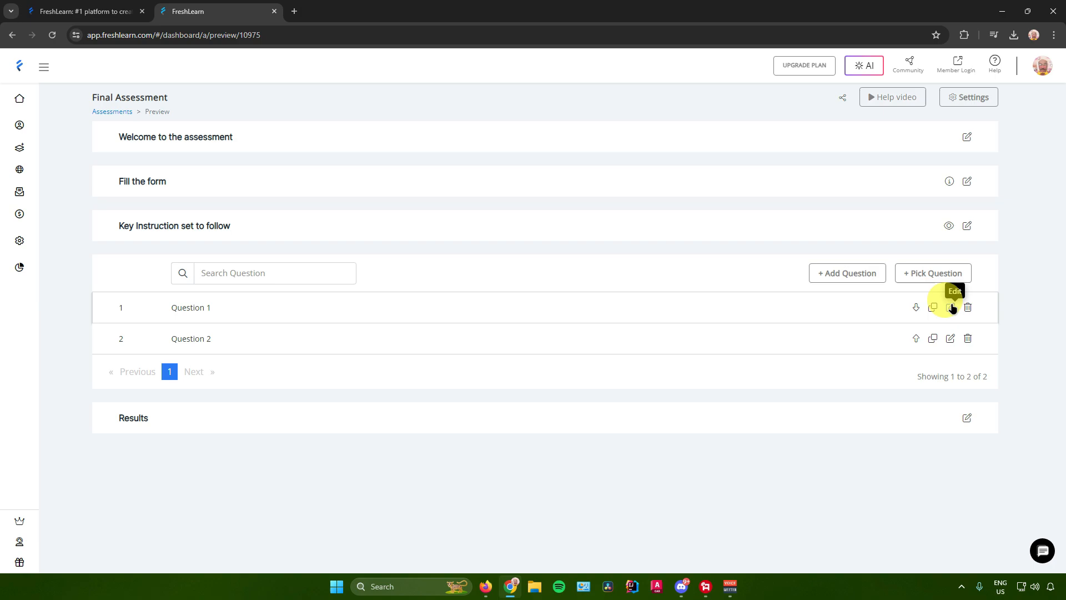
Edit Question 1 of the assessment and replace its question text with "WHo is the..."
click(951, 307)
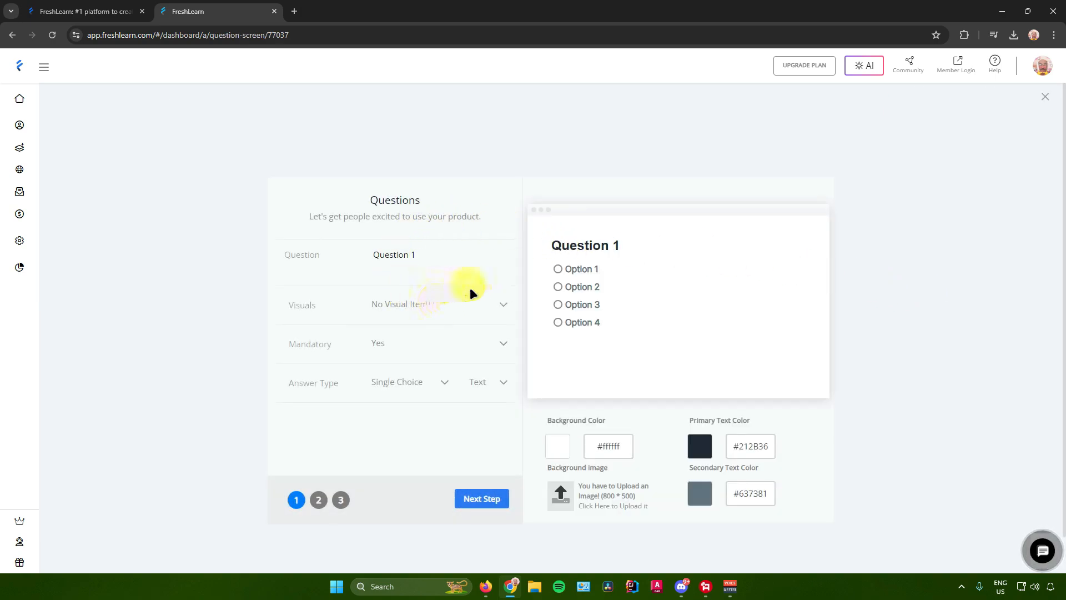
click(433, 260)
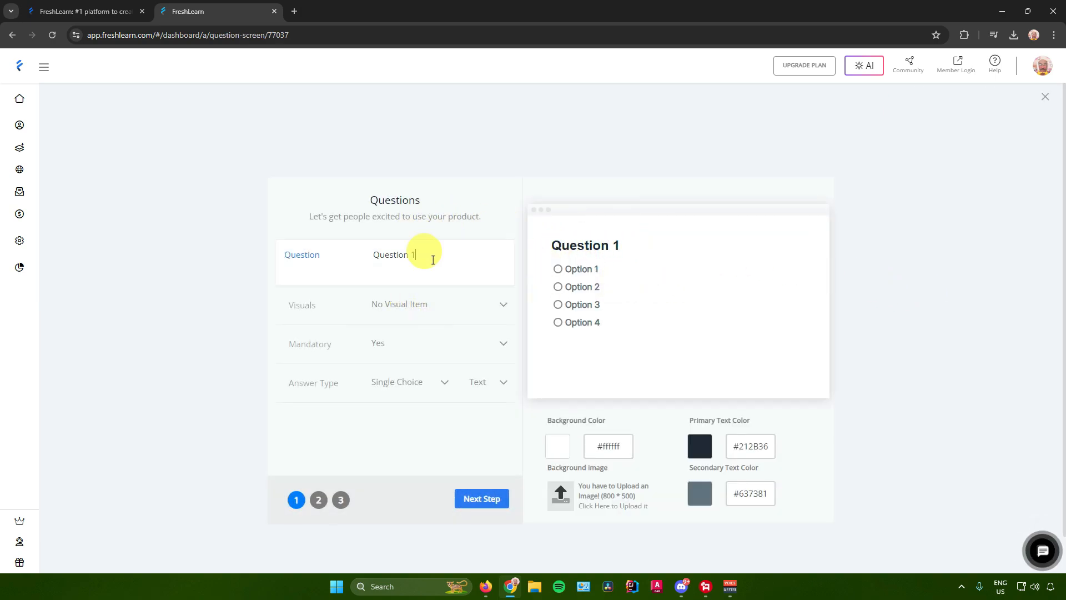
key(ctrl+a)
key(BackSpace)
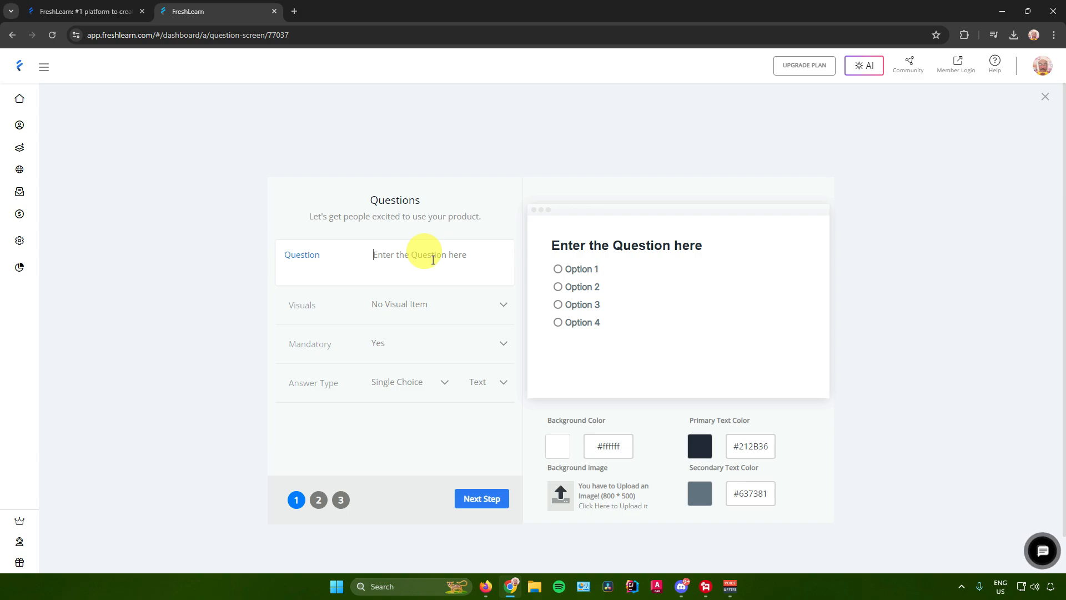
text(WHo is the...)
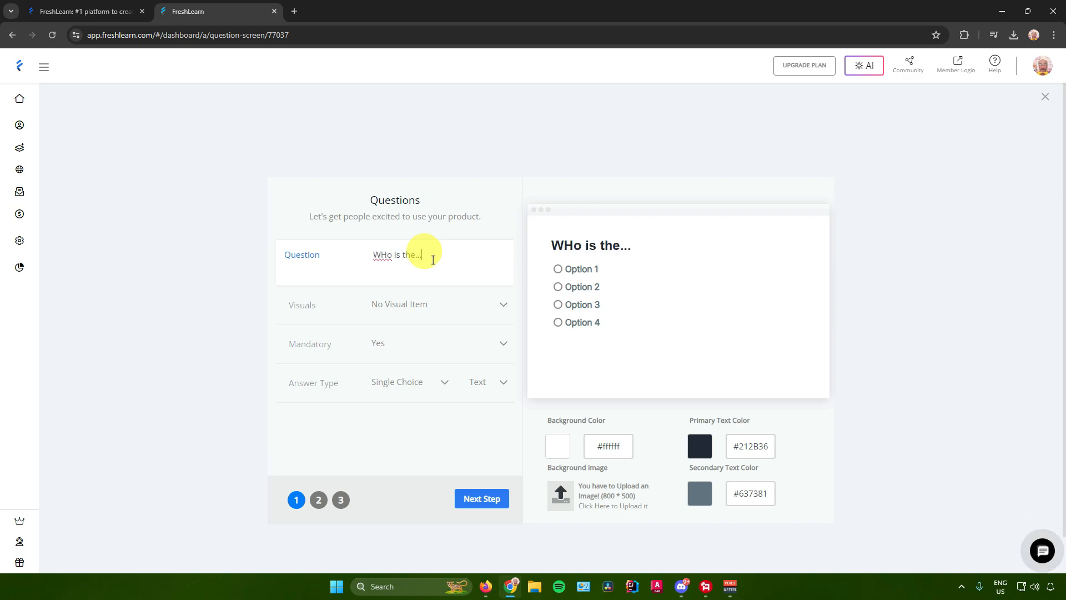
click(581, 269)
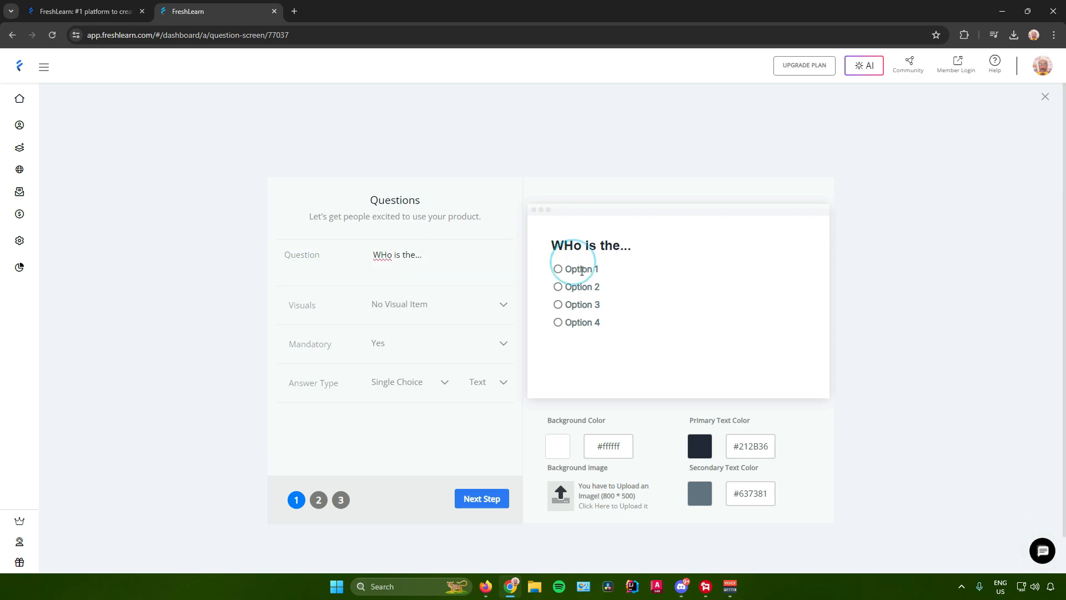
Examine the choices offered for the question's visuals, mandatory setting and answer type
click(457, 301)
click(465, 299)
click(483, 305)
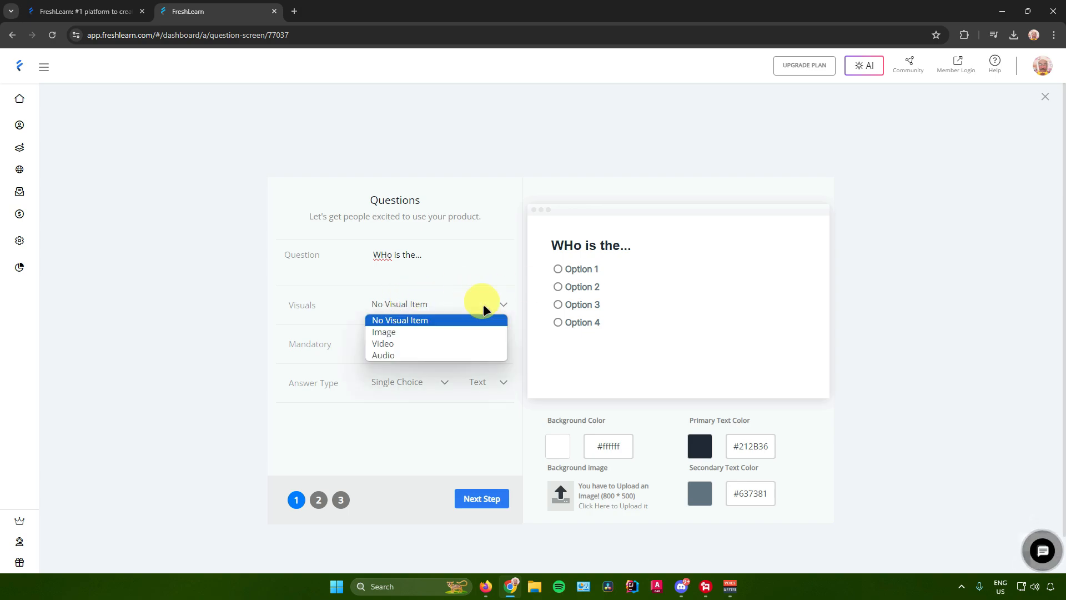
click(483, 305)
click(431, 302)
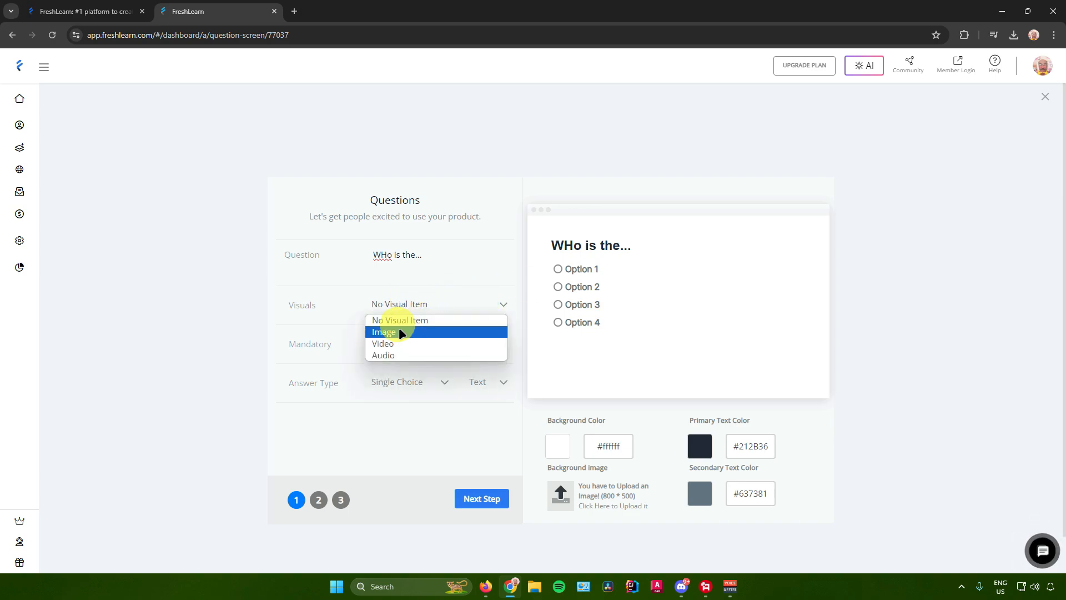
click(430, 302)
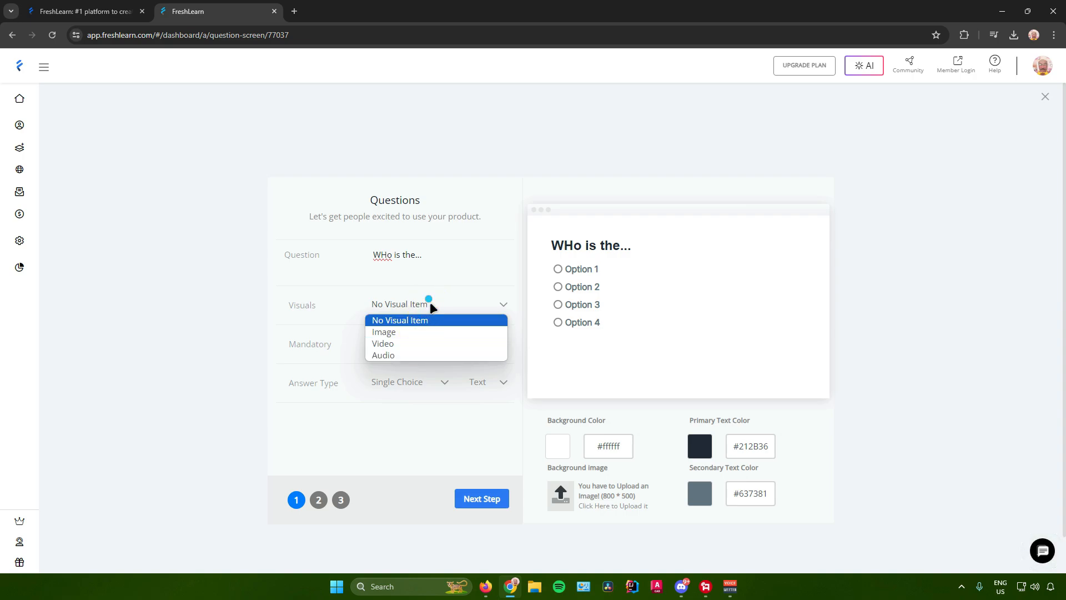
click(418, 345)
click(399, 342)
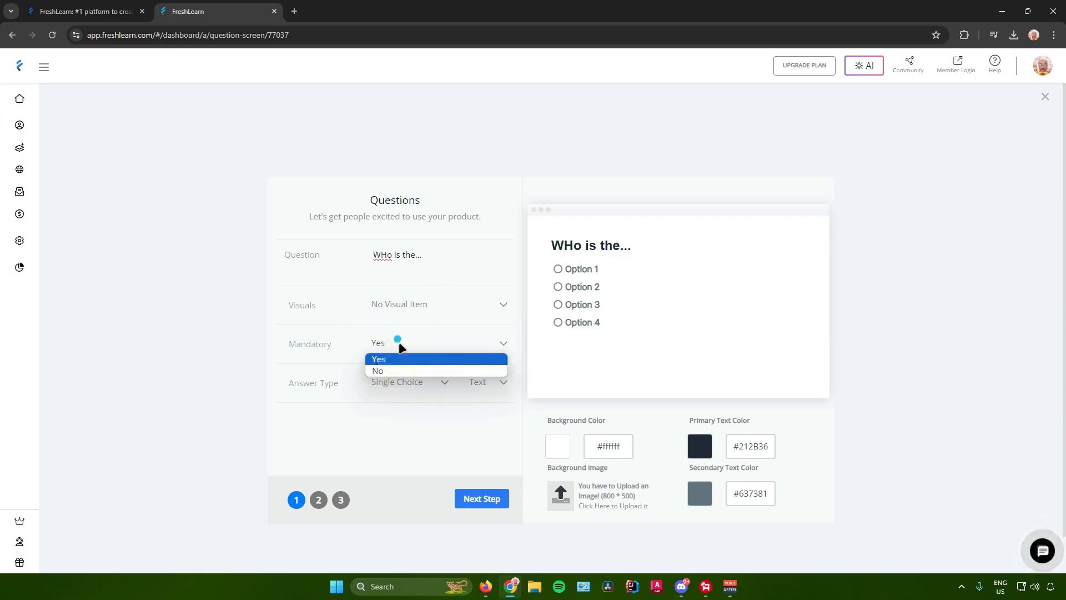
scroll(439, 361, down, 1)
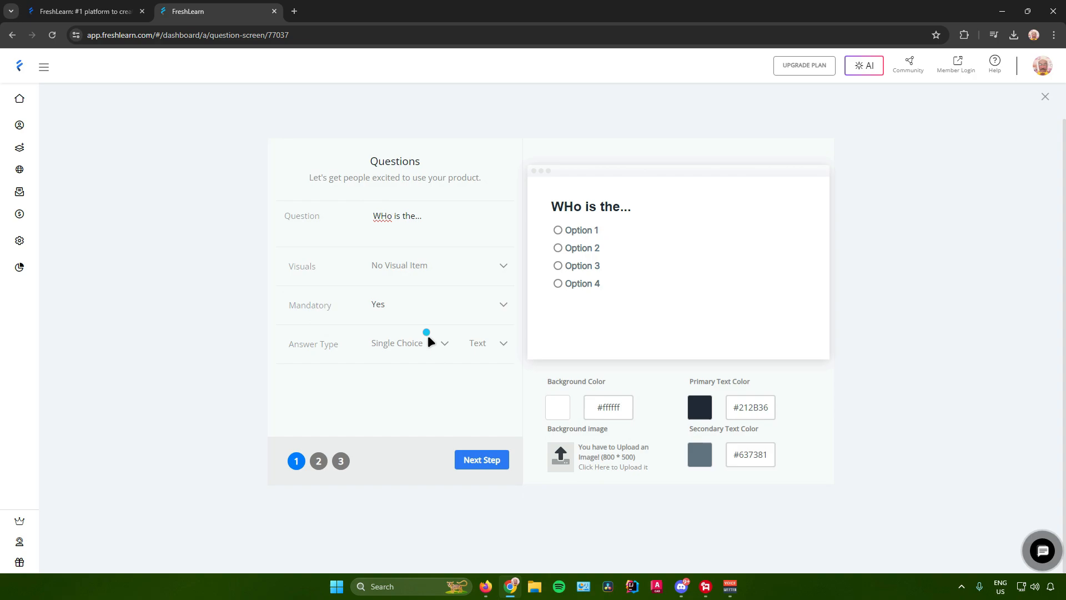
click(429, 346)
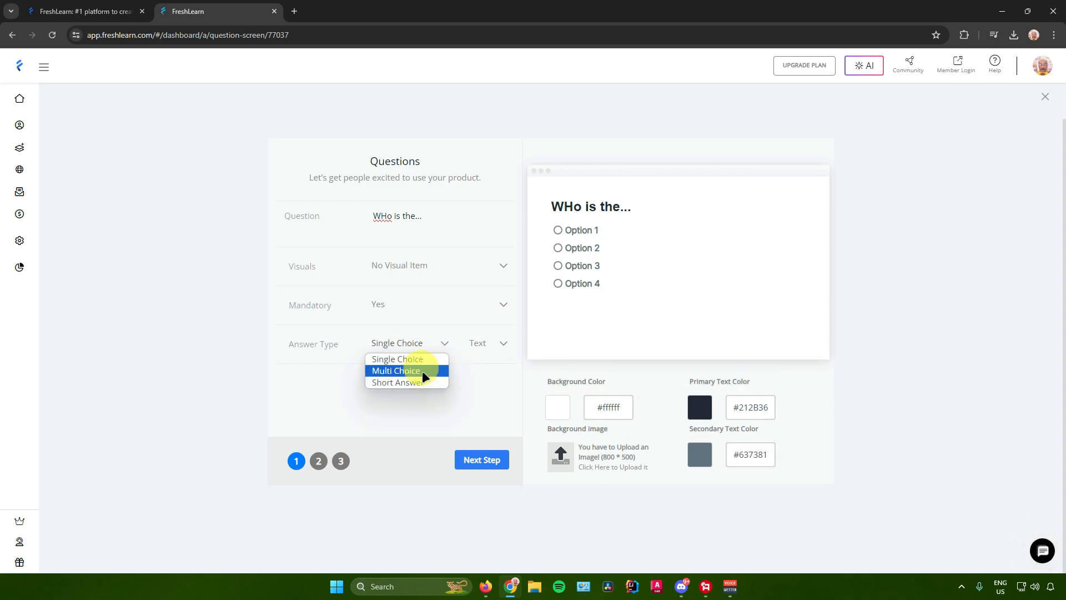
click(427, 344)
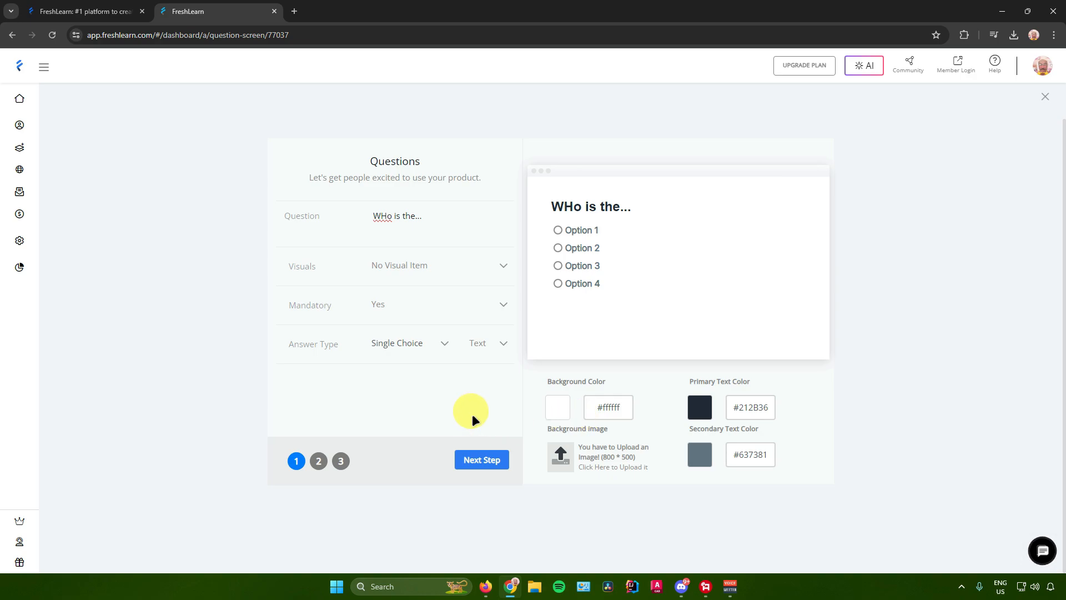
scroll(472, 415, up, 1)
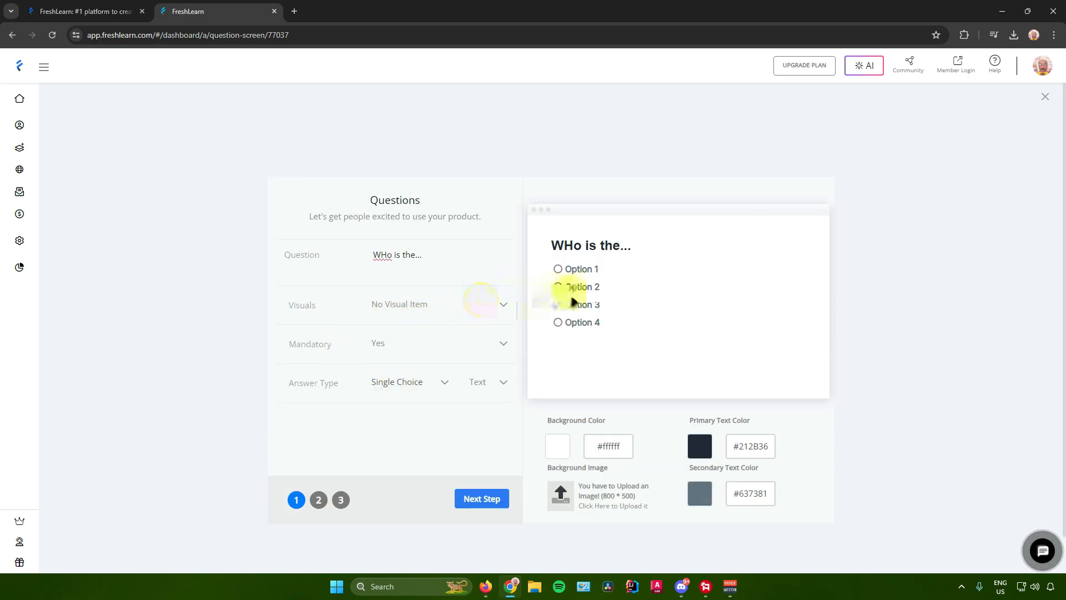
scroll(482, 448, down, 1)
Proceed to the question's answer options and rename the four options to Answer 1, Answer 2, Answer 3 and Answer 4
click(480, 456)
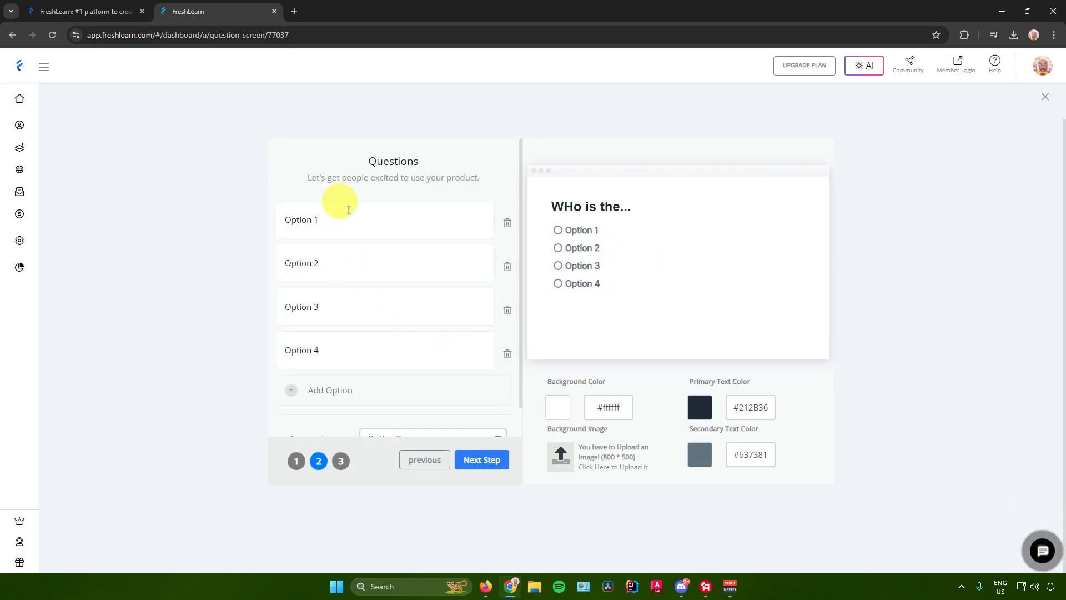
scroll(395, 261, down, 1)
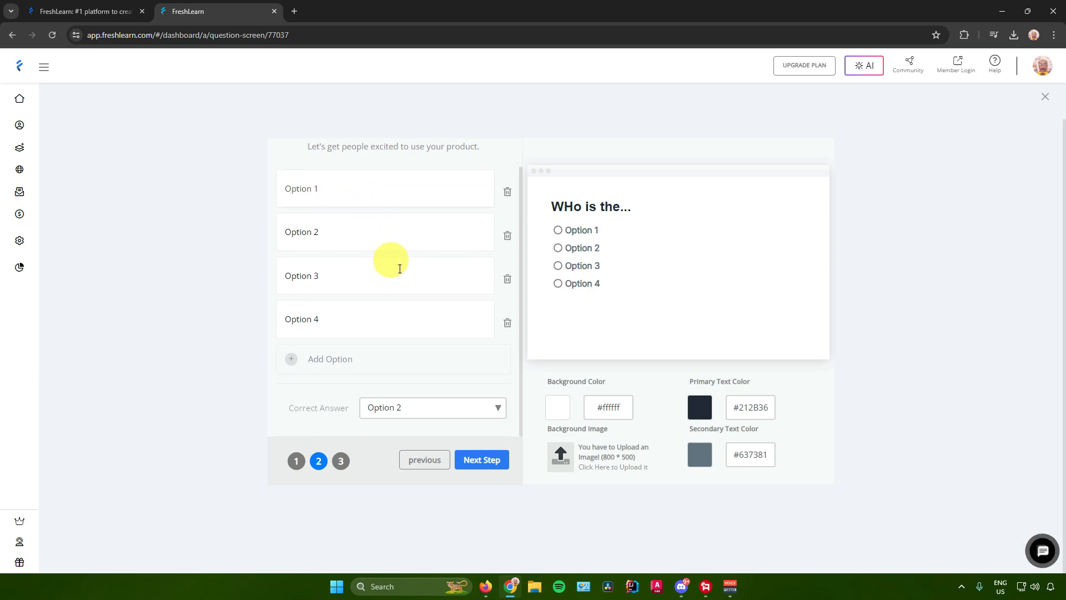
scroll(389, 266, up, 1)
triple_click(352, 225)
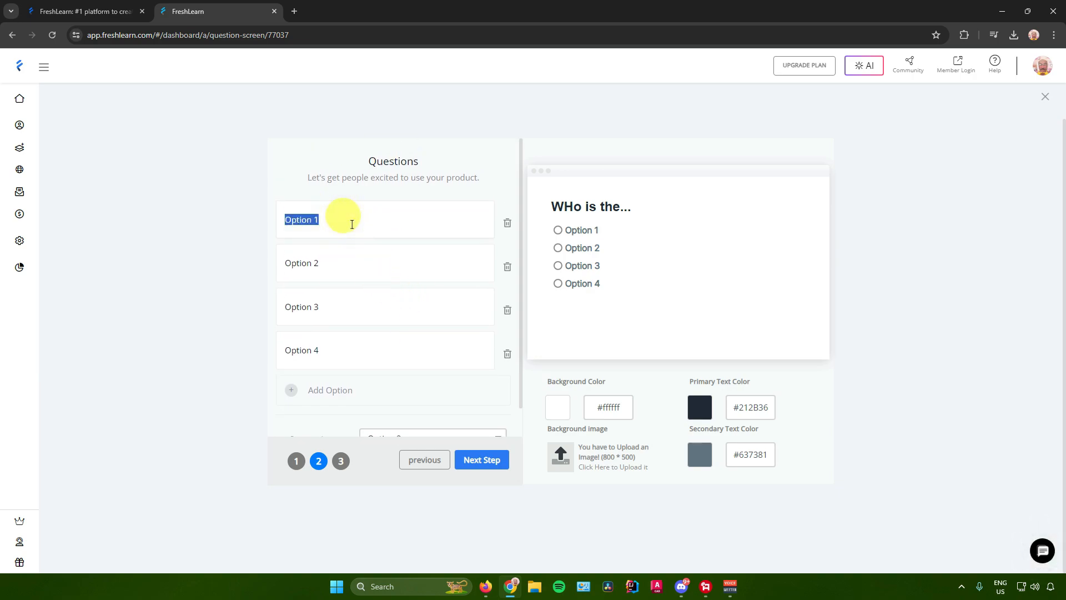
text(\)
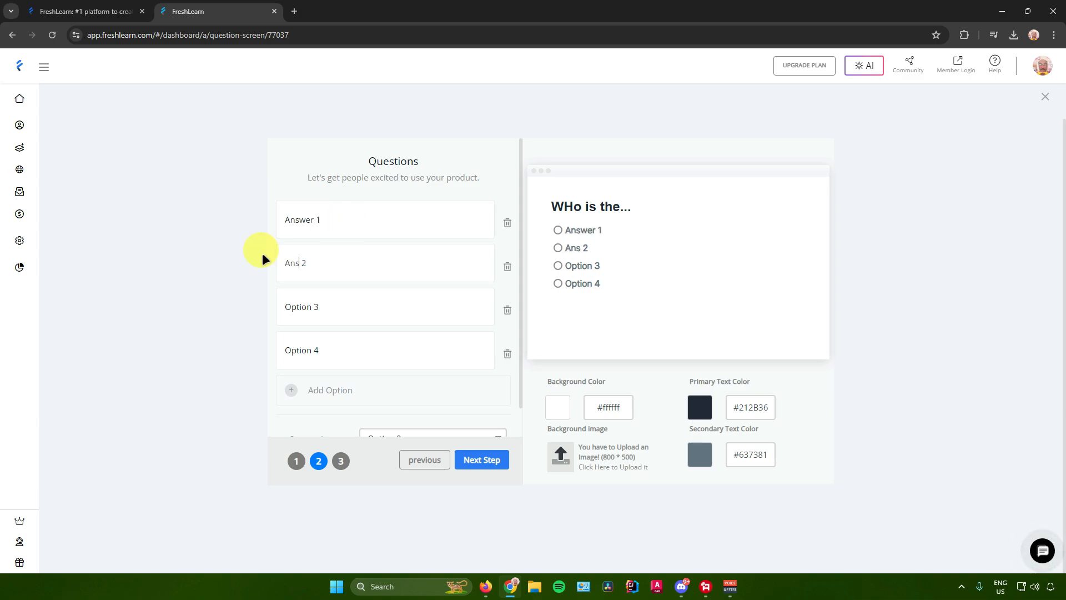
text(wer)
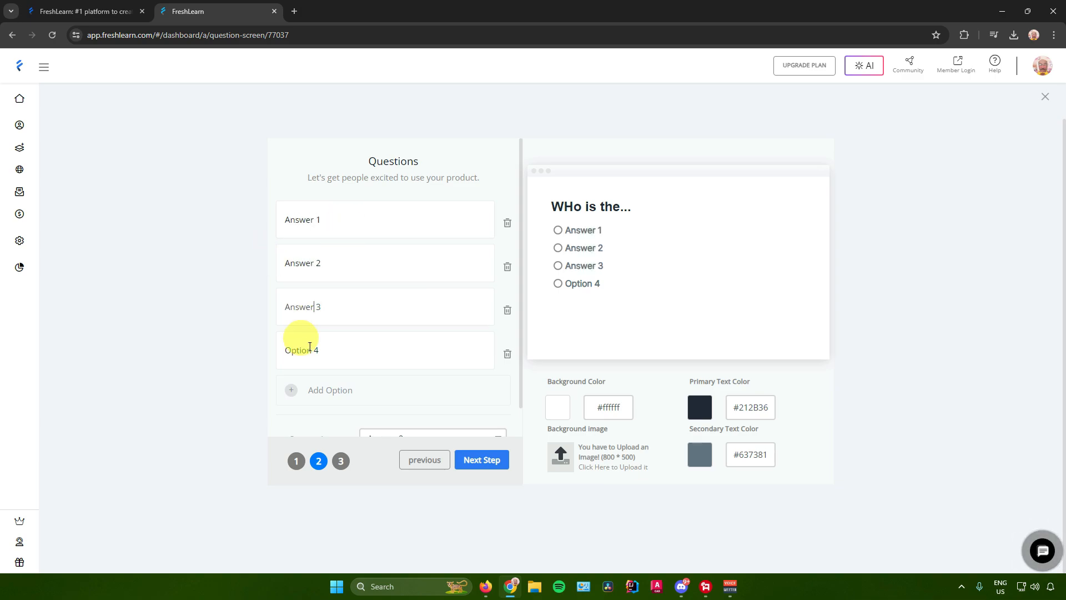
double_click(304, 349)
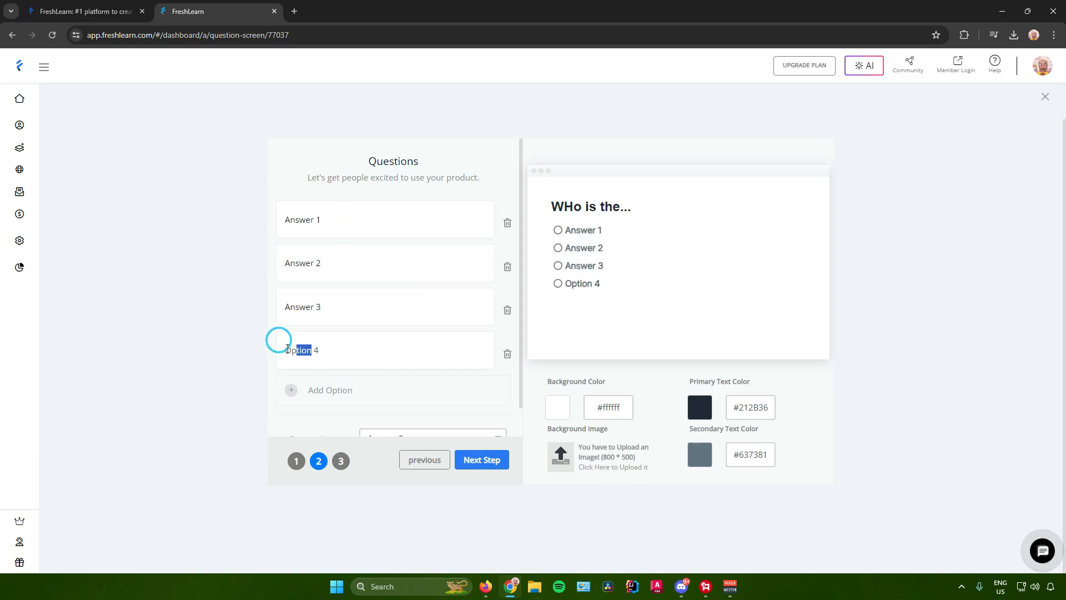
text(Answer)
Choose Answer 2 as the correct answer to the question
scroll(388, 311, down, 1)
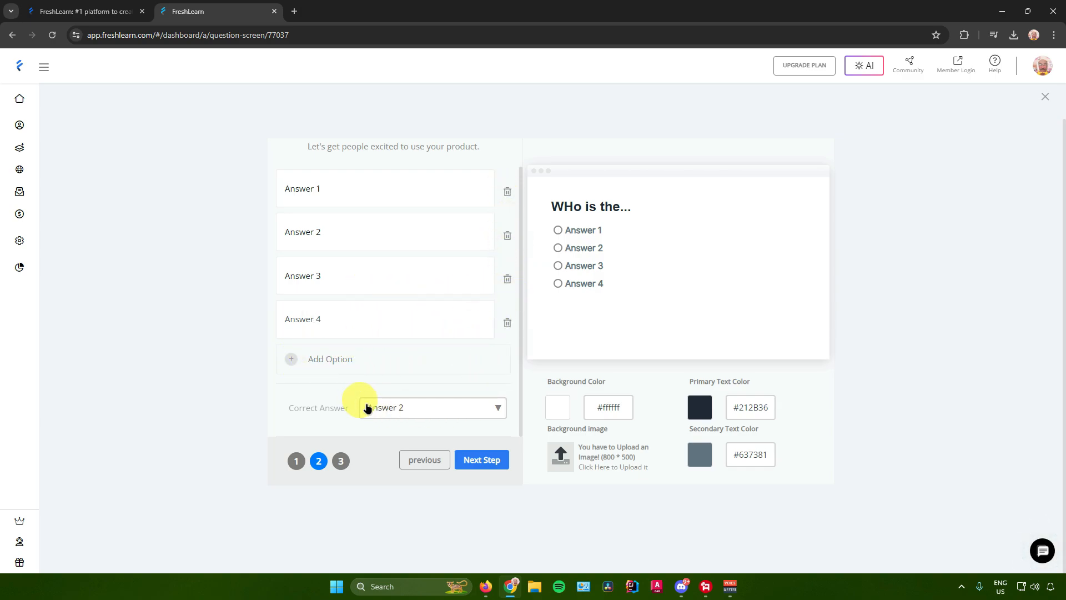
scroll(421, 302, up, 1)
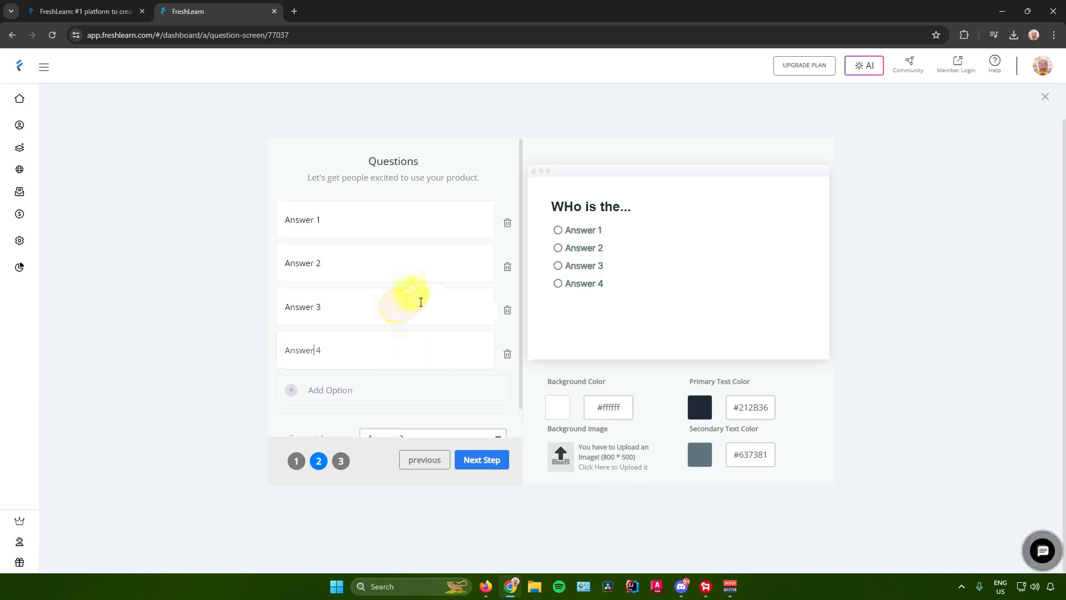
scroll(410, 400, down, 1)
click(427, 408)
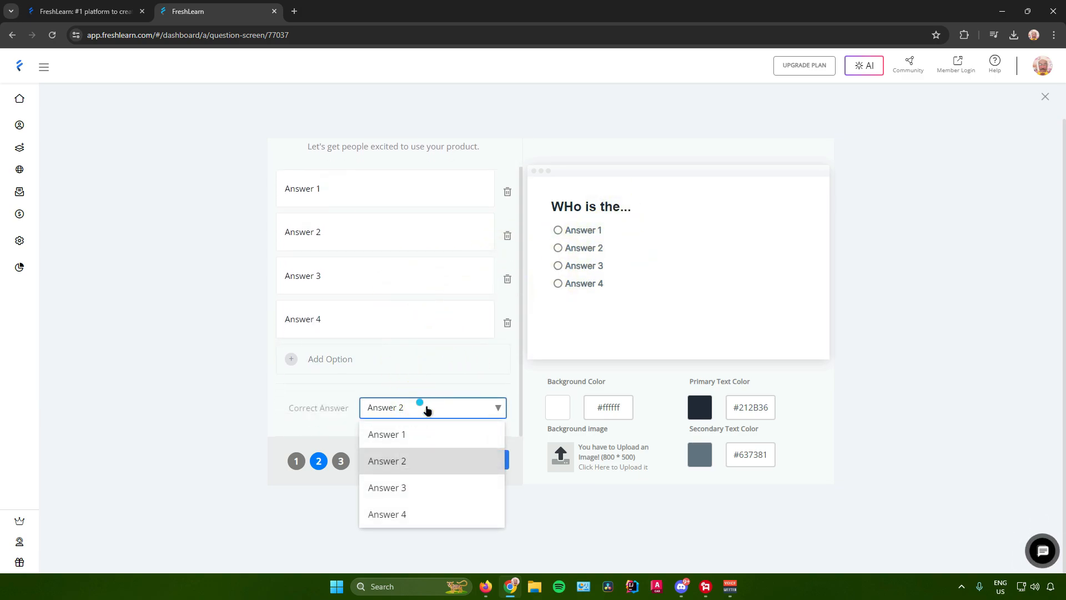
click(329, 405)
click(434, 408)
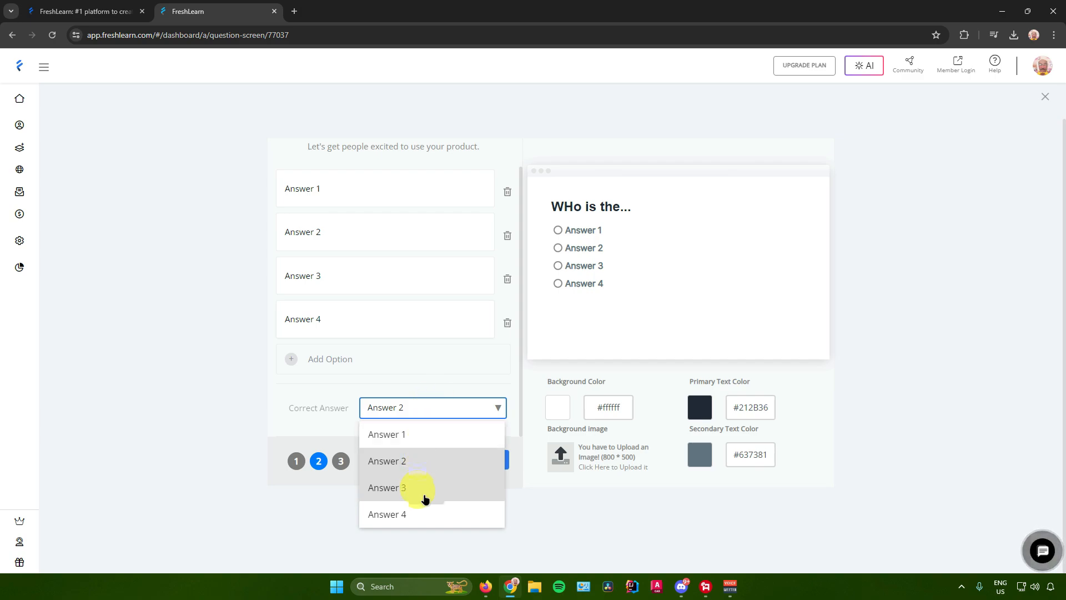
click(417, 460)
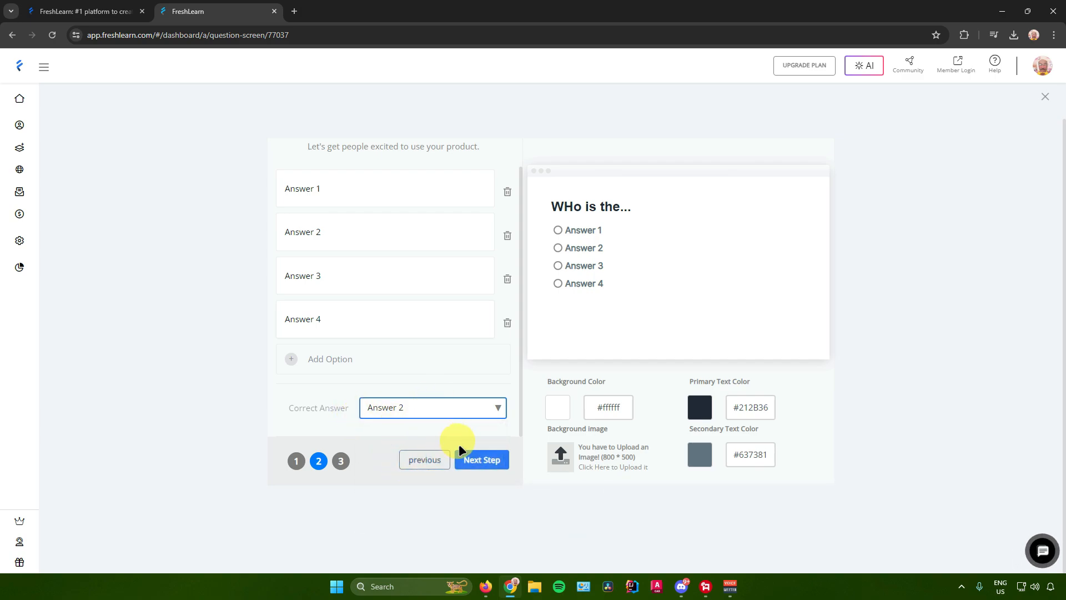
Enter "Explanation" as the answer explanation and save the updated question
click(485, 460)
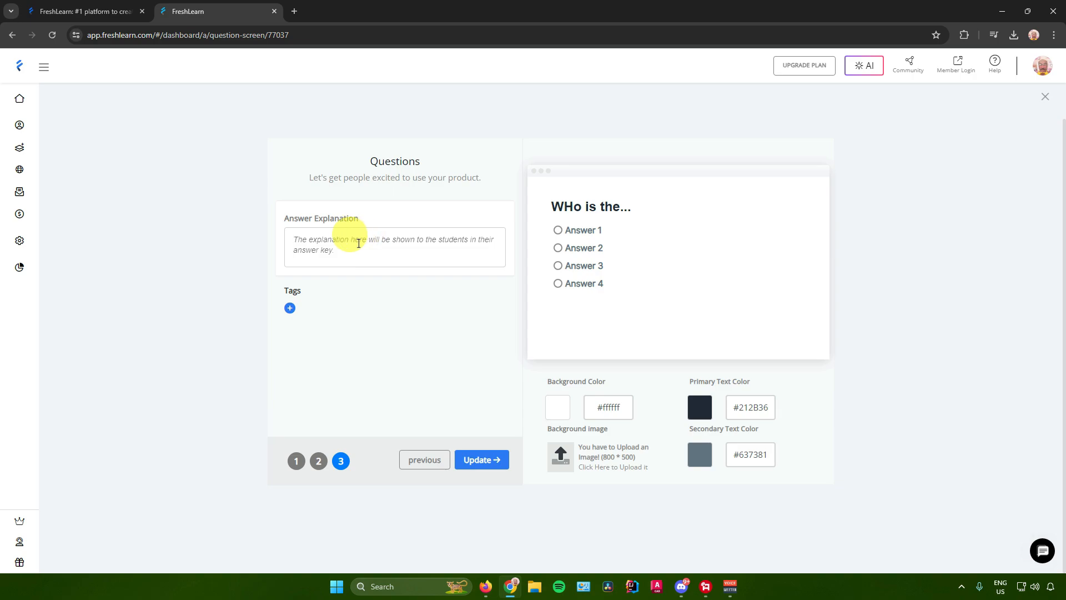
text(Explanation)
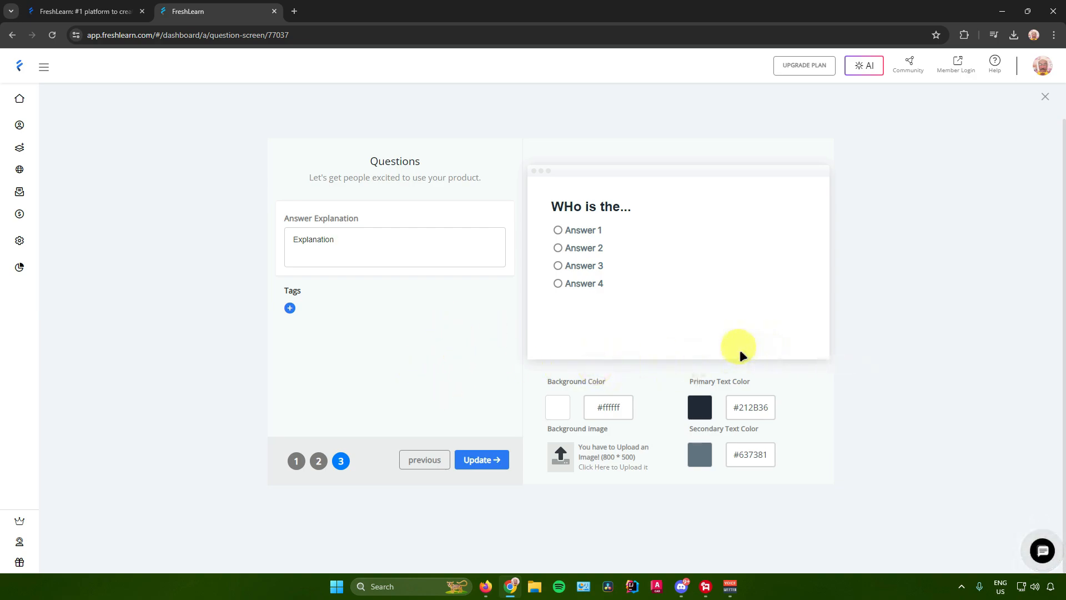
click(477, 461)
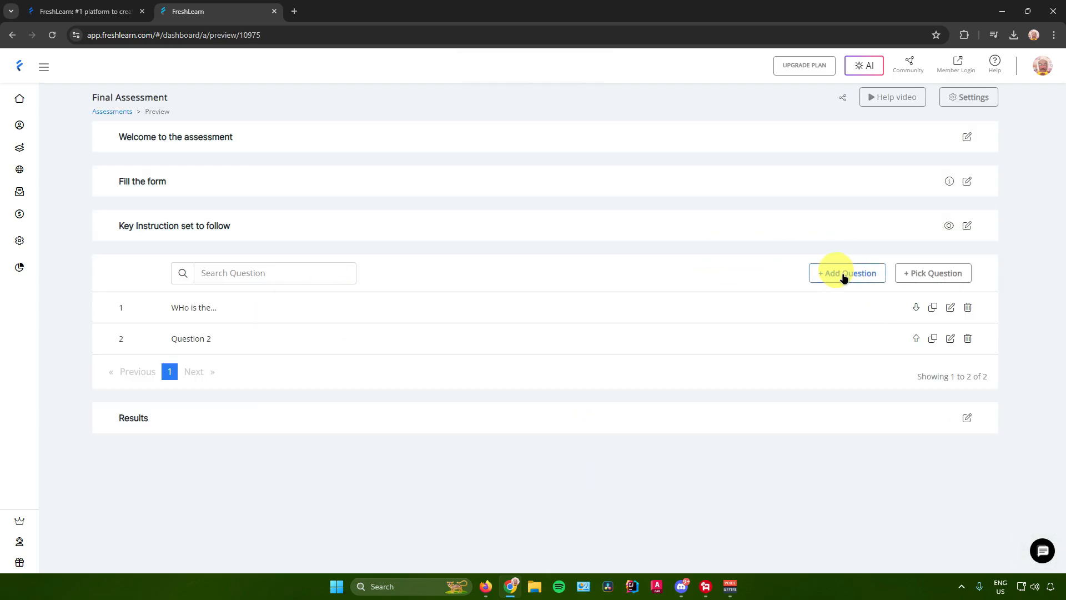
click(841, 275)
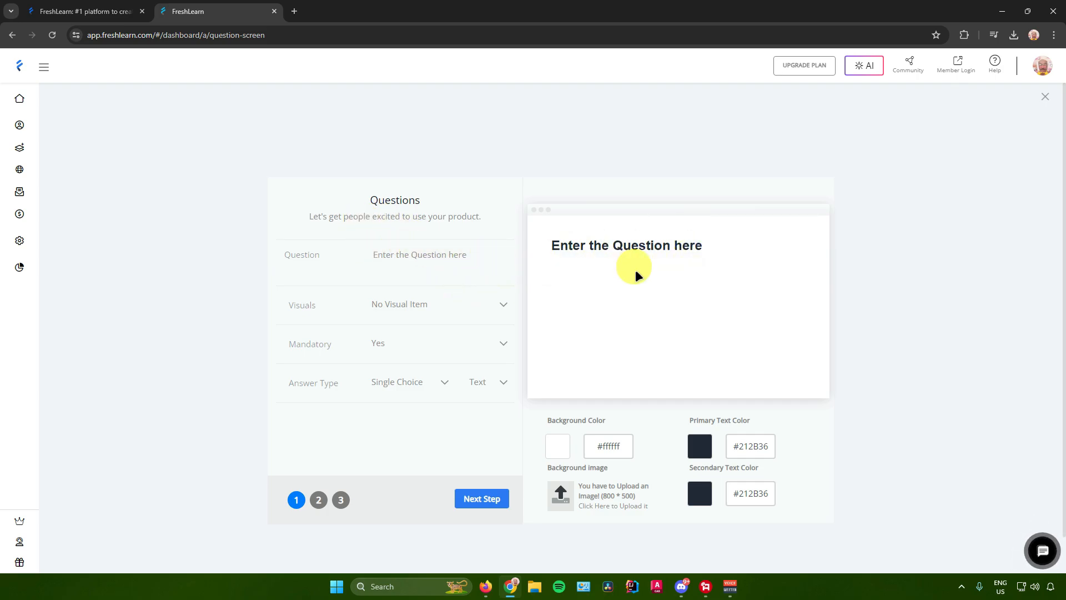
click(1045, 97)
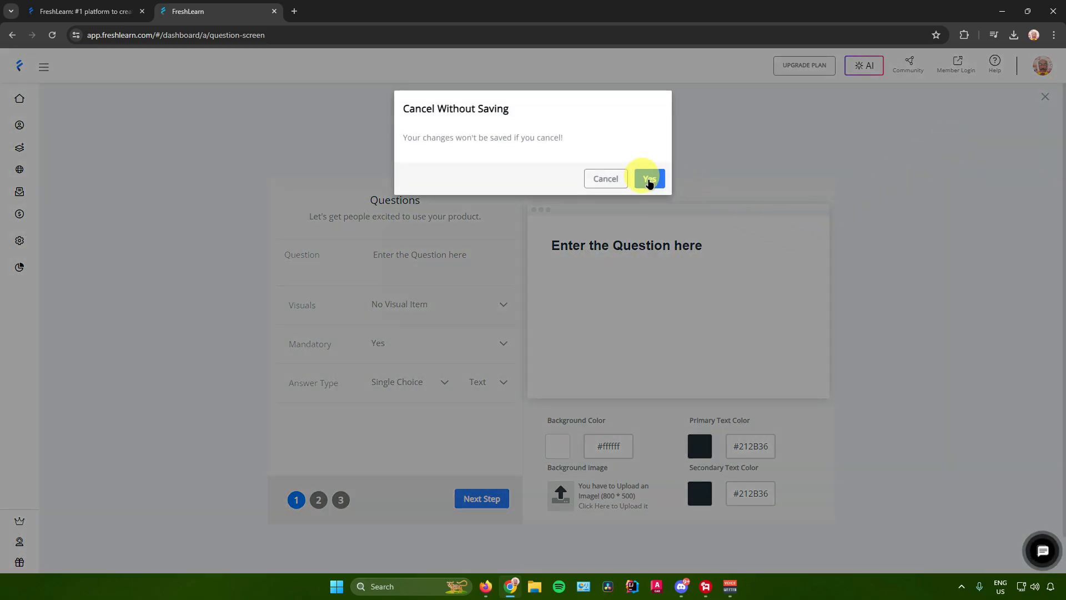
click(648, 179)
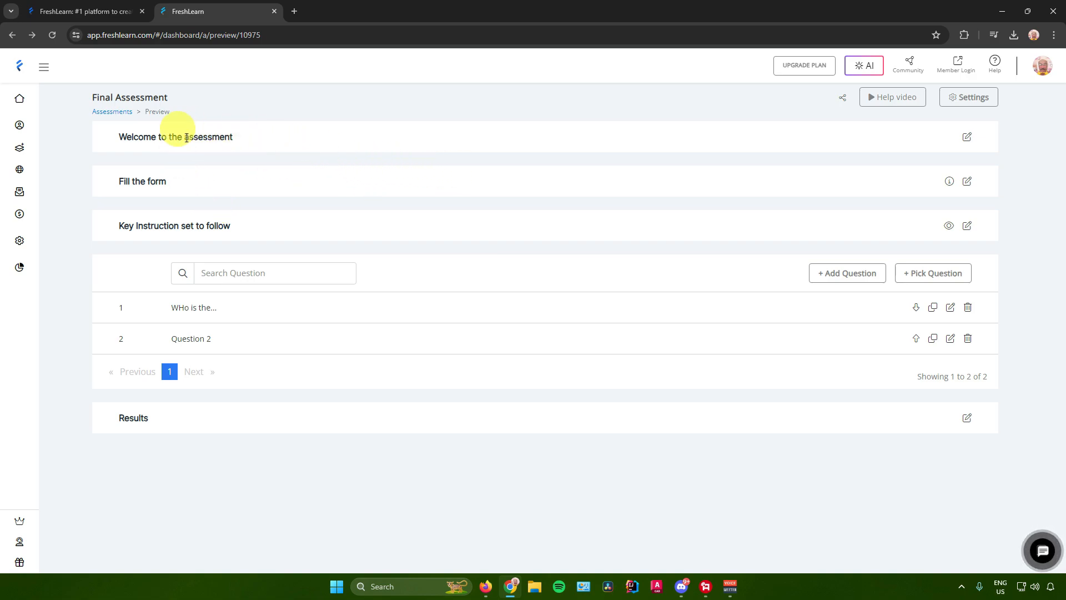
Open the assessment's welcome screen for editing and examine its heading, subheading and visual choices
drag(118, 134, 250, 138)
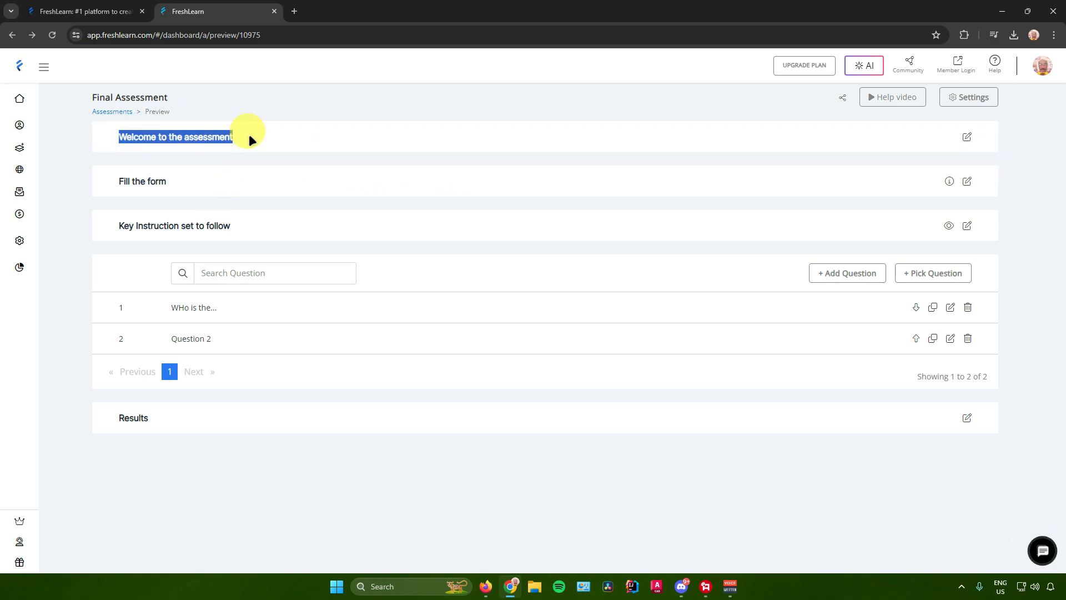
click(965, 137)
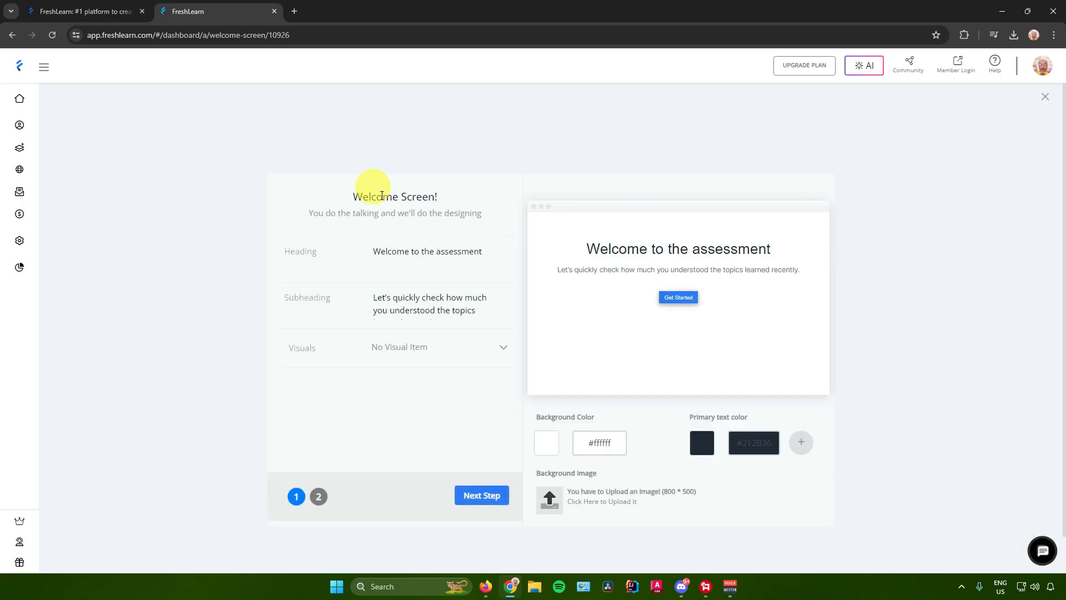
drag(481, 250, 353, 248)
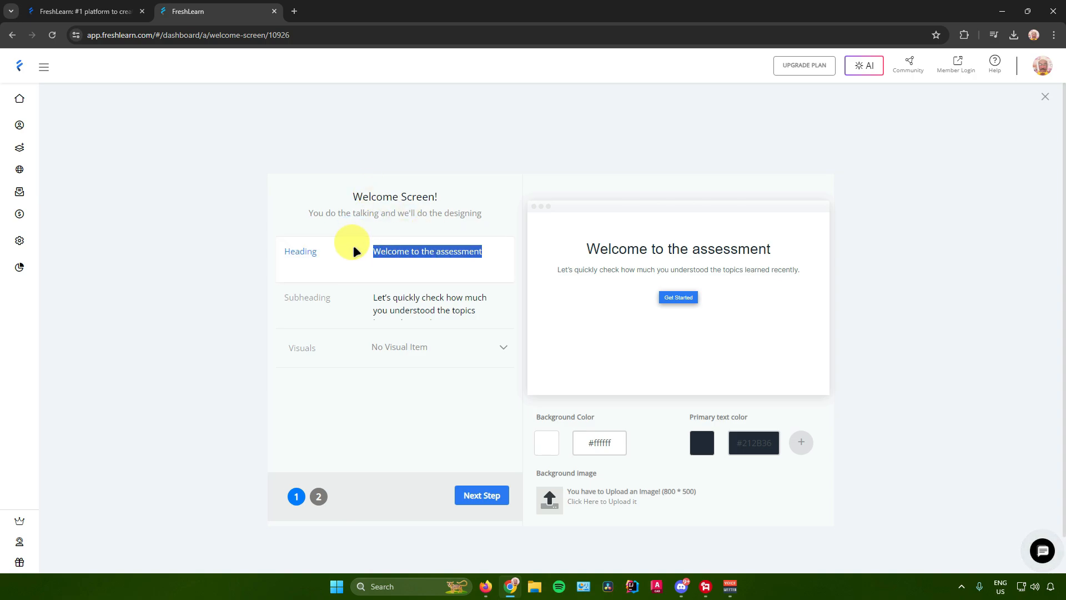
drag(372, 297, 436, 310)
click(499, 345)
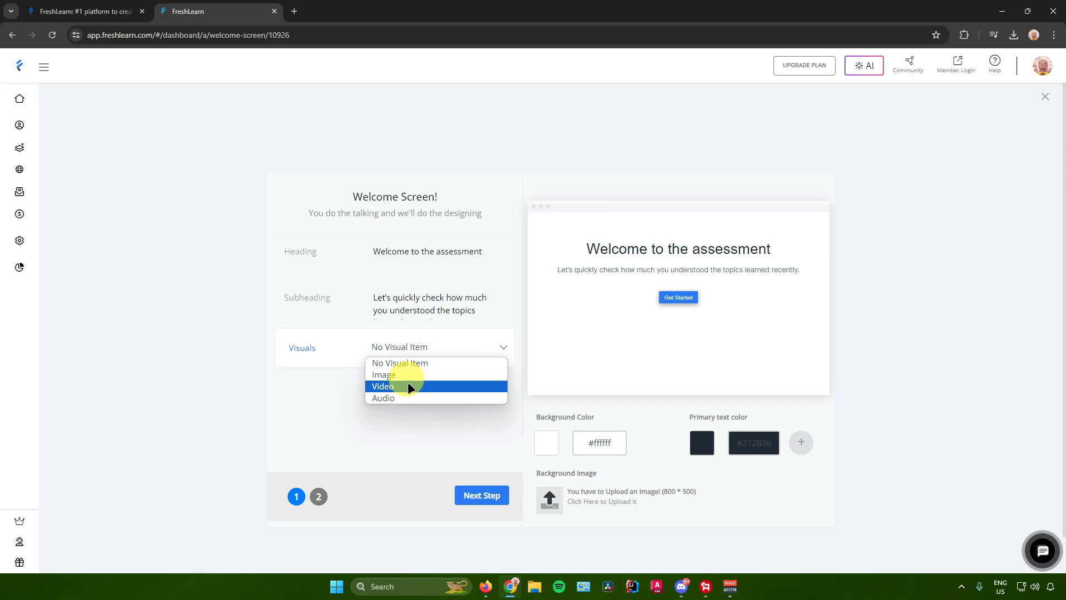
click(452, 420)
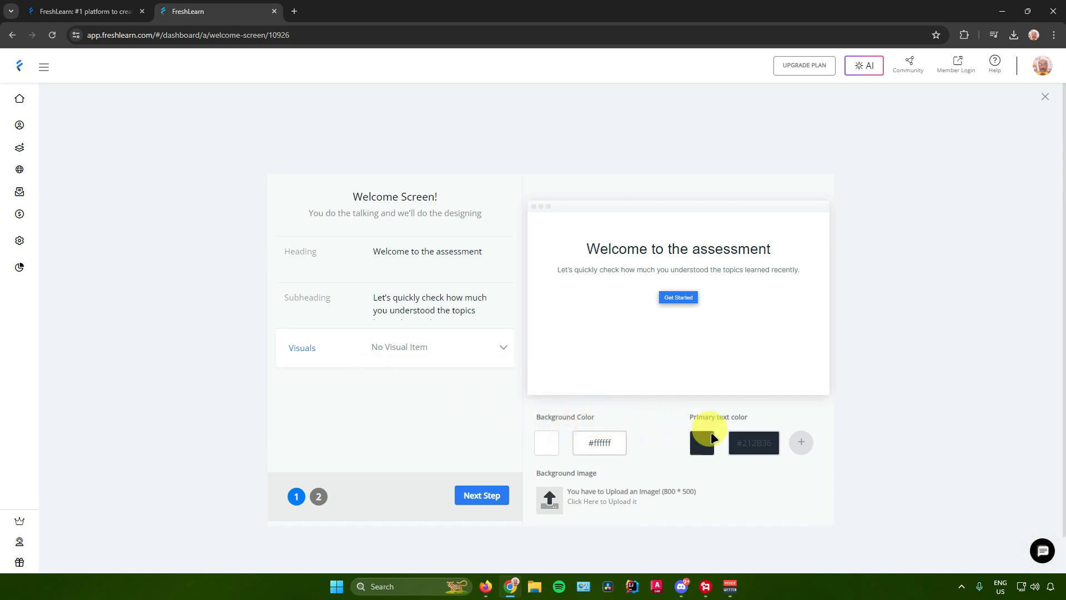
Check the welcome screen's call-to-action choices, keep One Link, and save the welcome screen
click(498, 492)
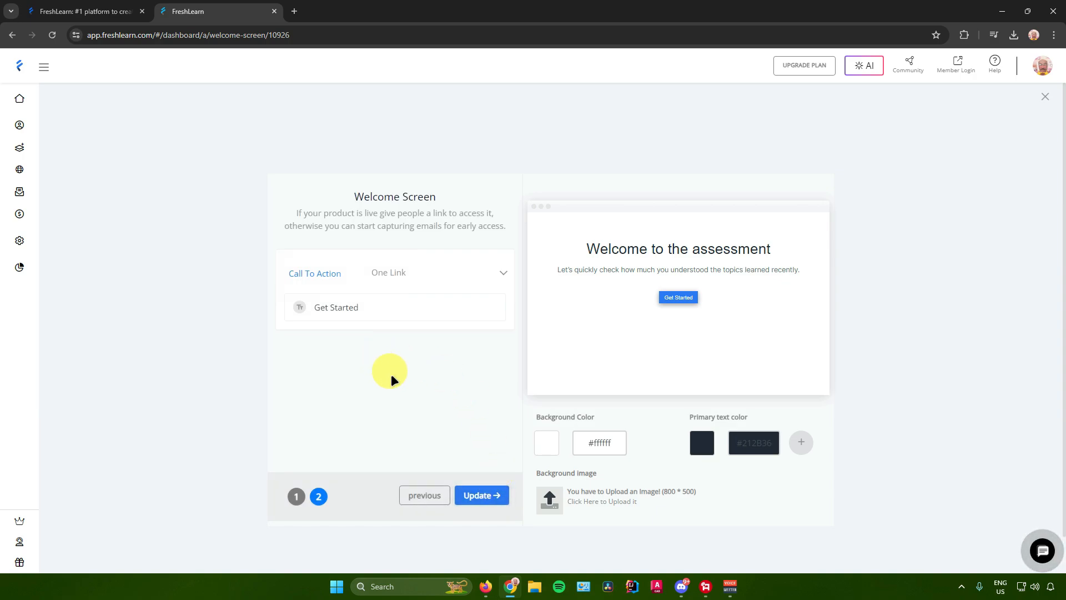
click(388, 273)
click(423, 264)
click(429, 265)
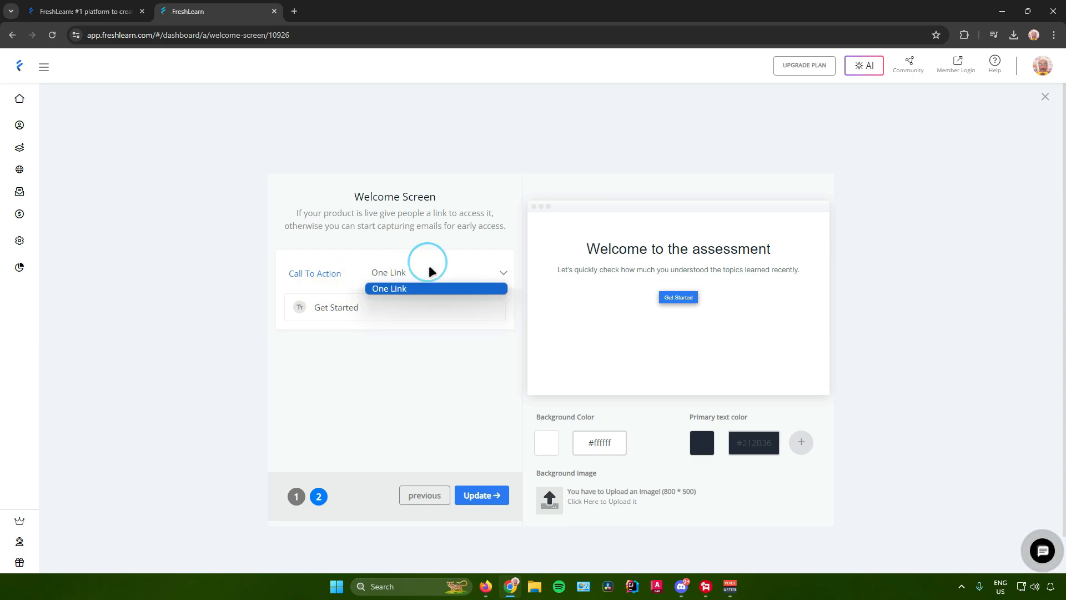
click(428, 265)
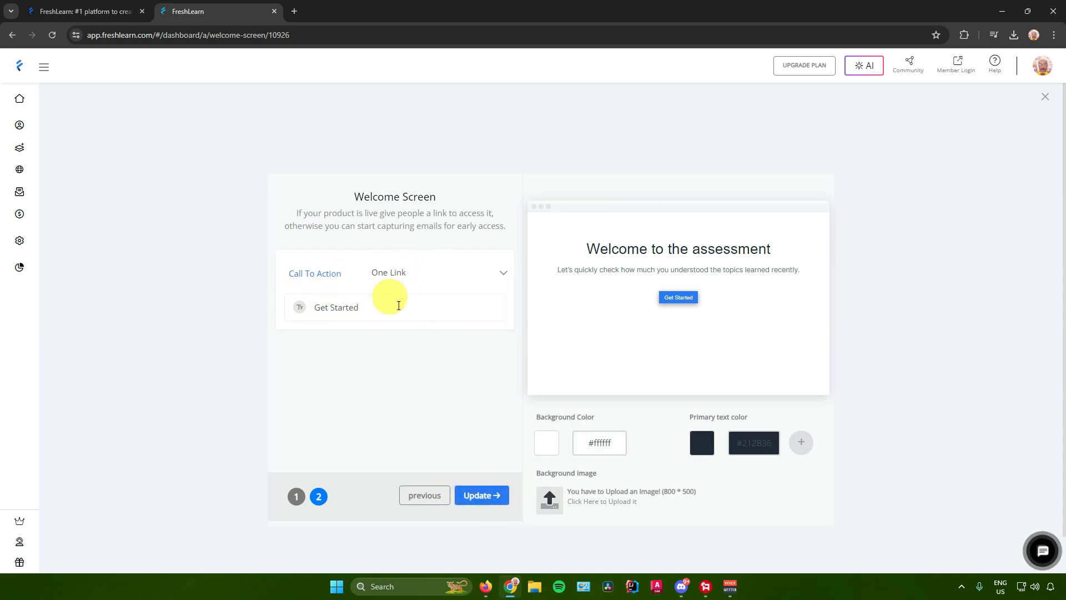
click(481, 497)
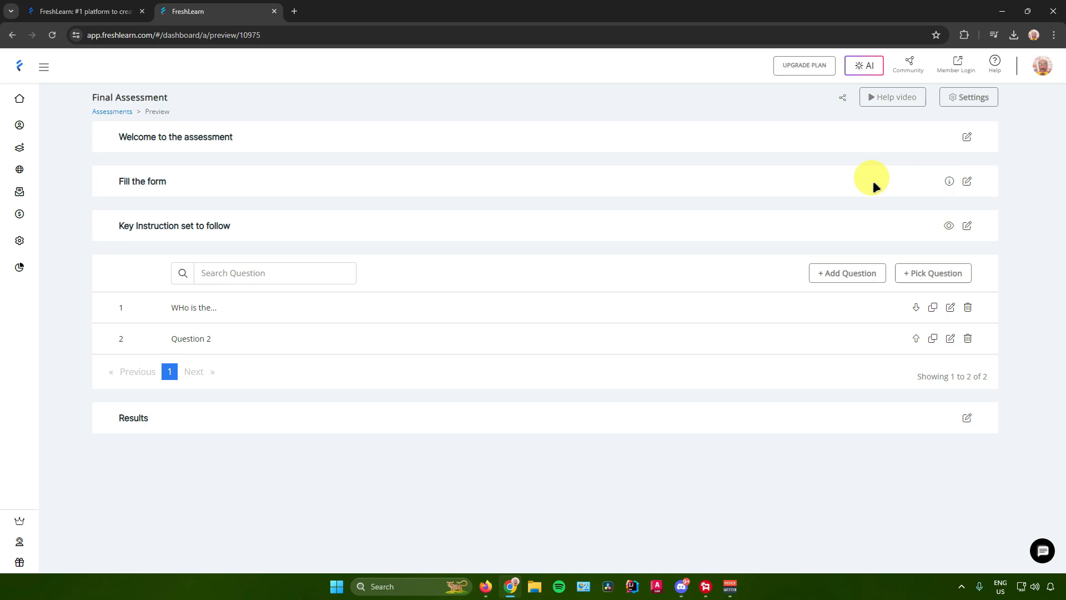
mouse_move(950, 183)
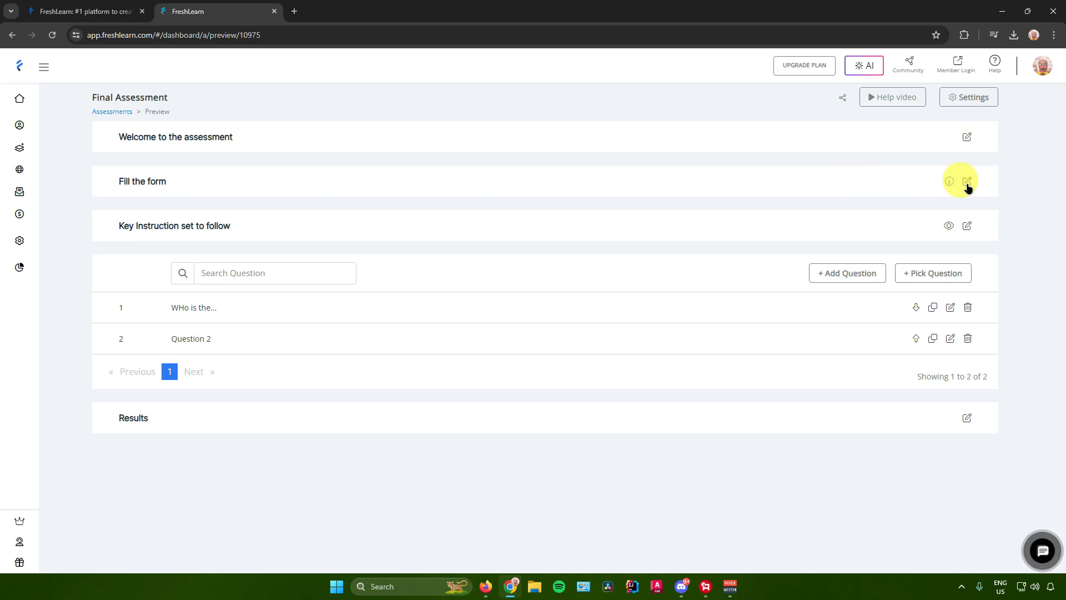
Open the assessment's lead form, examine its heading, member info and visual choices, and save the form
click(967, 182)
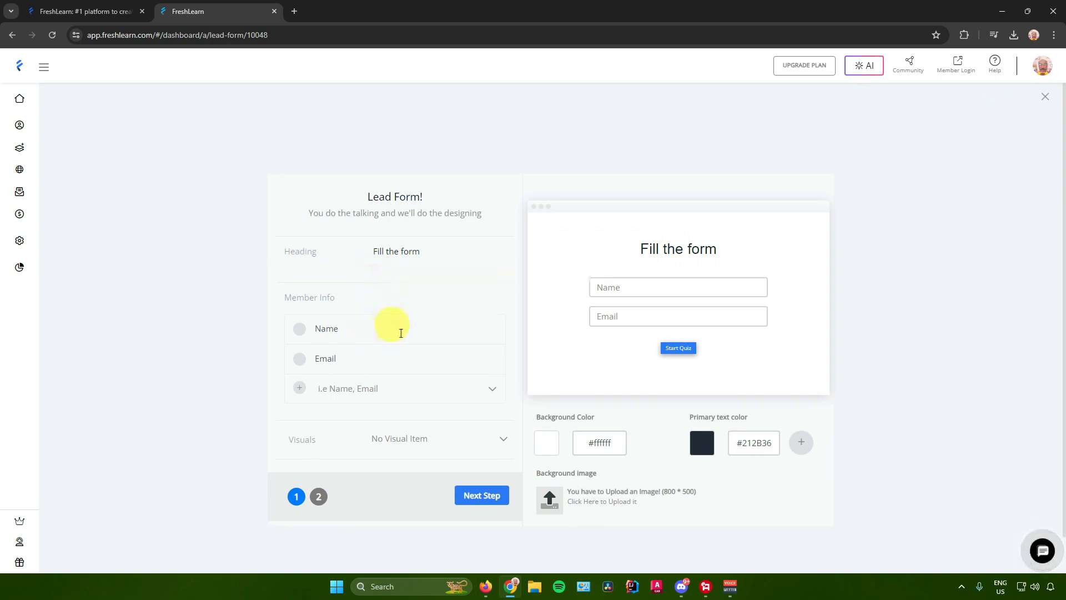
scroll(408, 334, down, 1)
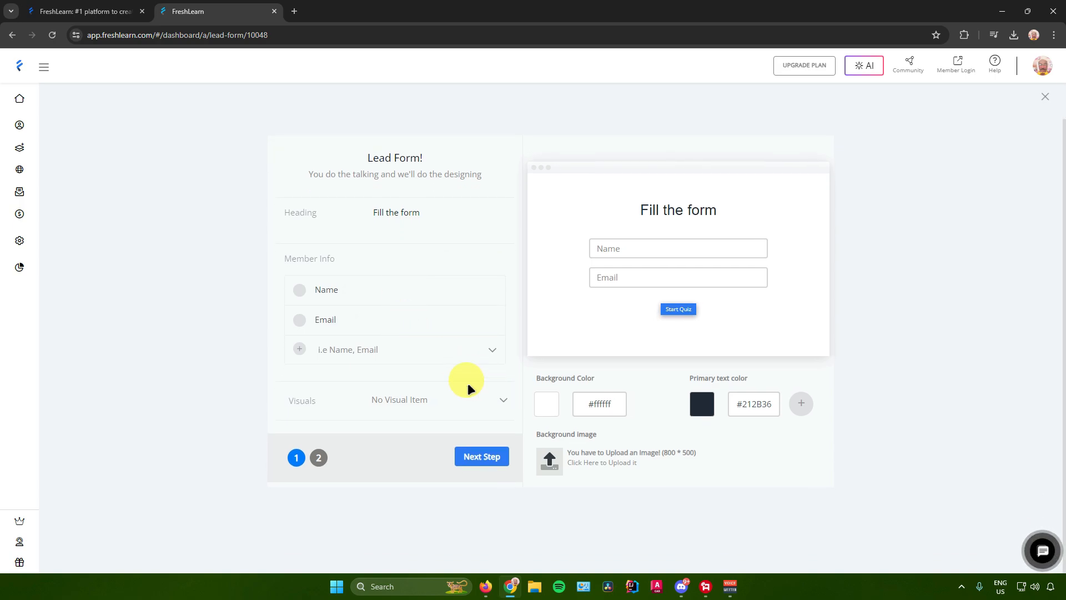
click(476, 396)
click(432, 401)
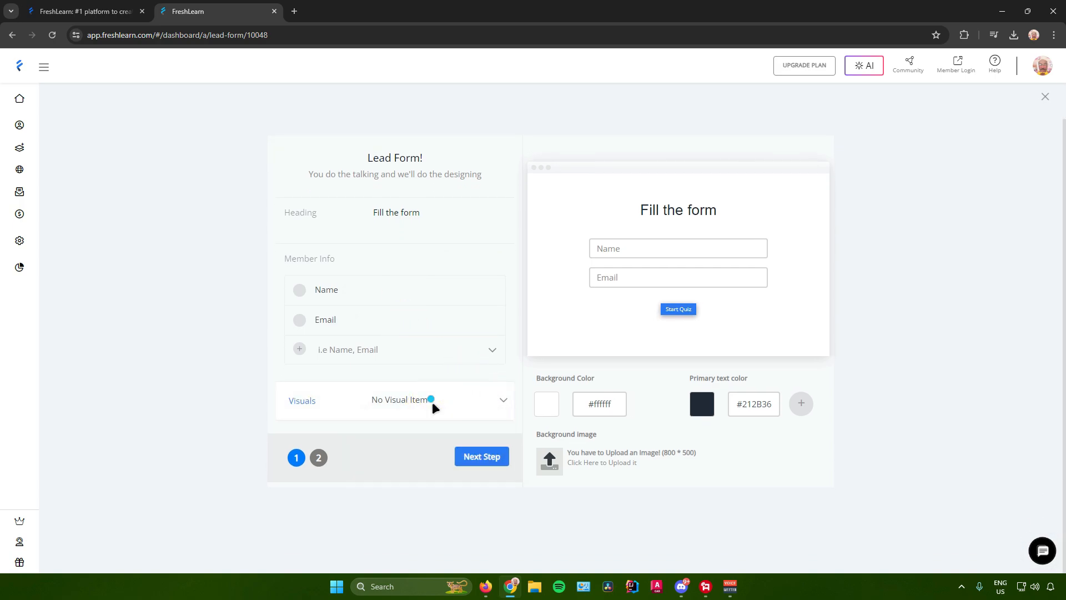
scroll(419, 352, up, 1)
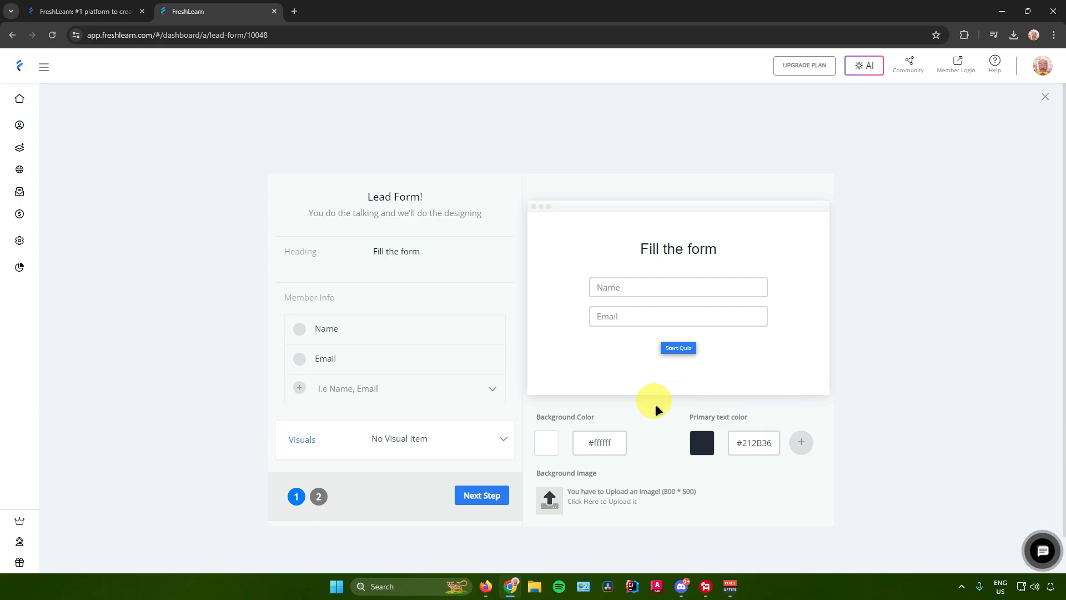
click(423, 249)
scroll(505, 288, down, 1)
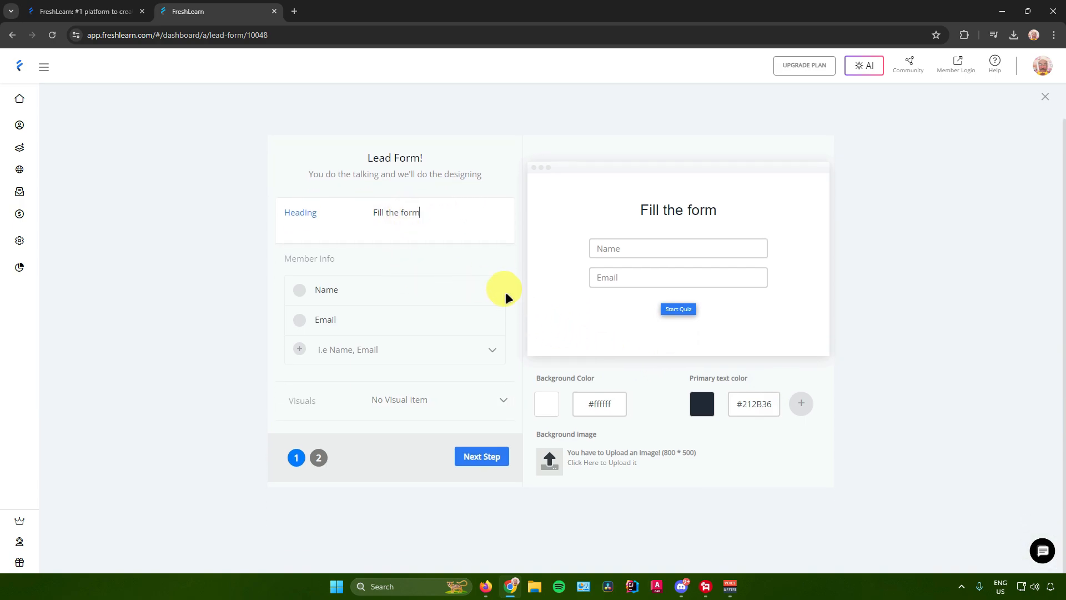
click(480, 457)
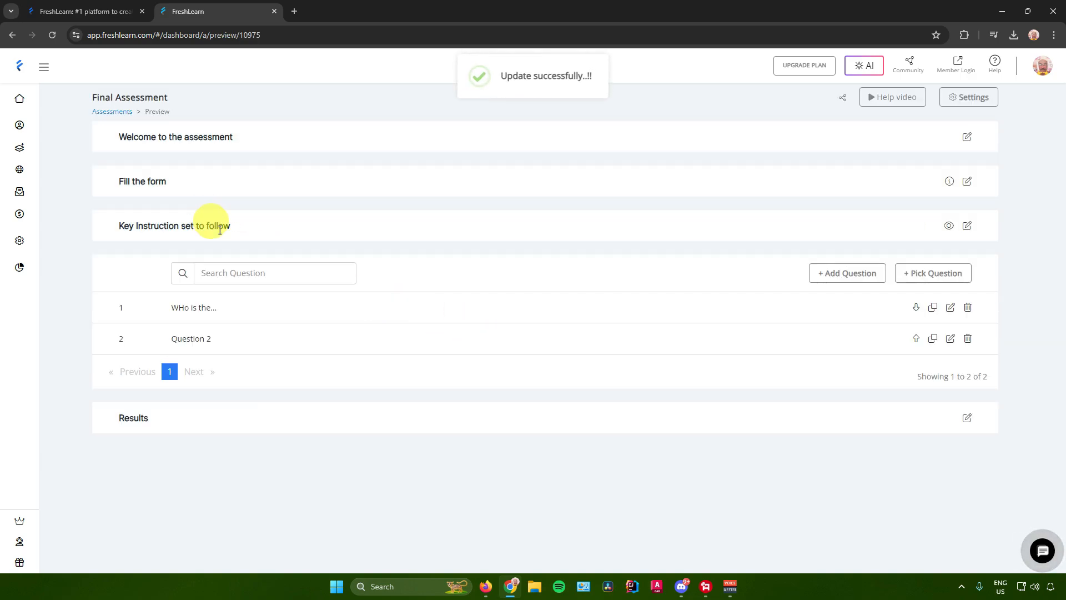
Open the assessment's key instruction screen for editing and examine its description and heading
drag(113, 225, 243, 227)
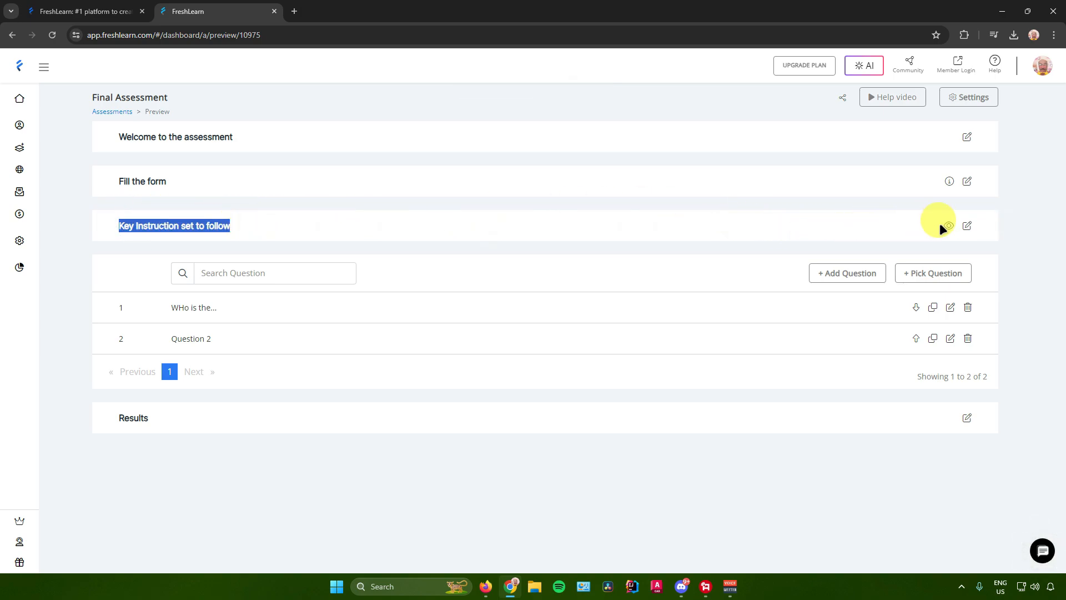
click(474, 236)
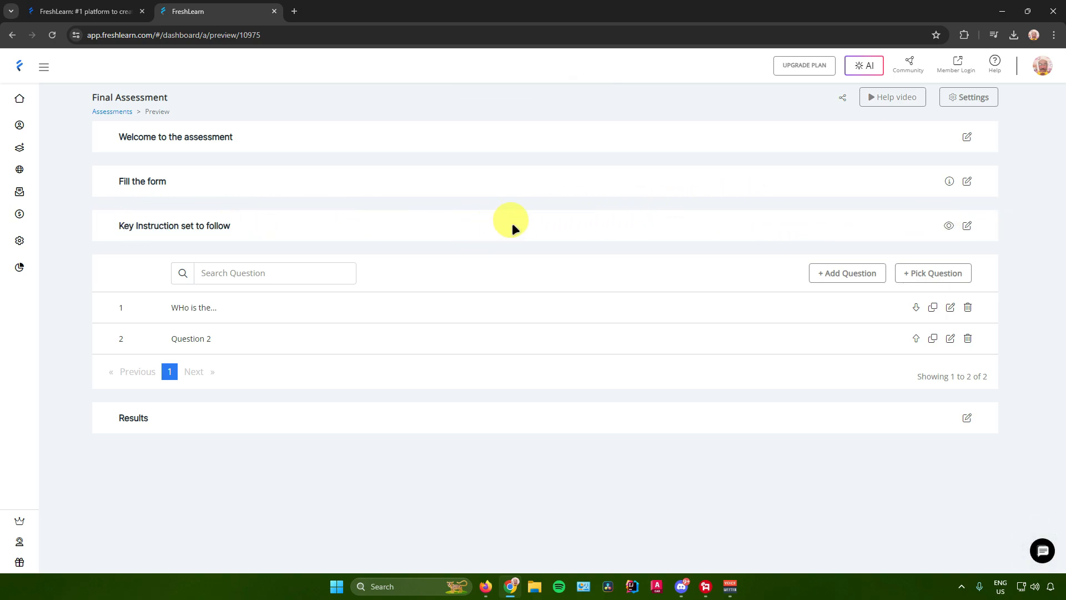
click(968, 226)
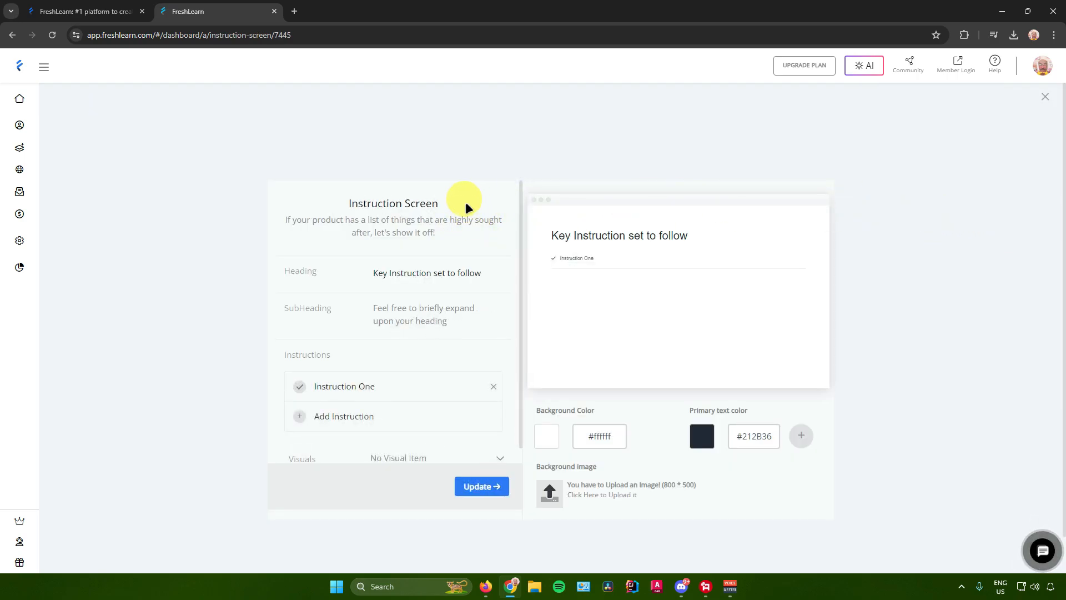
drag(347, 203, 451, 207)
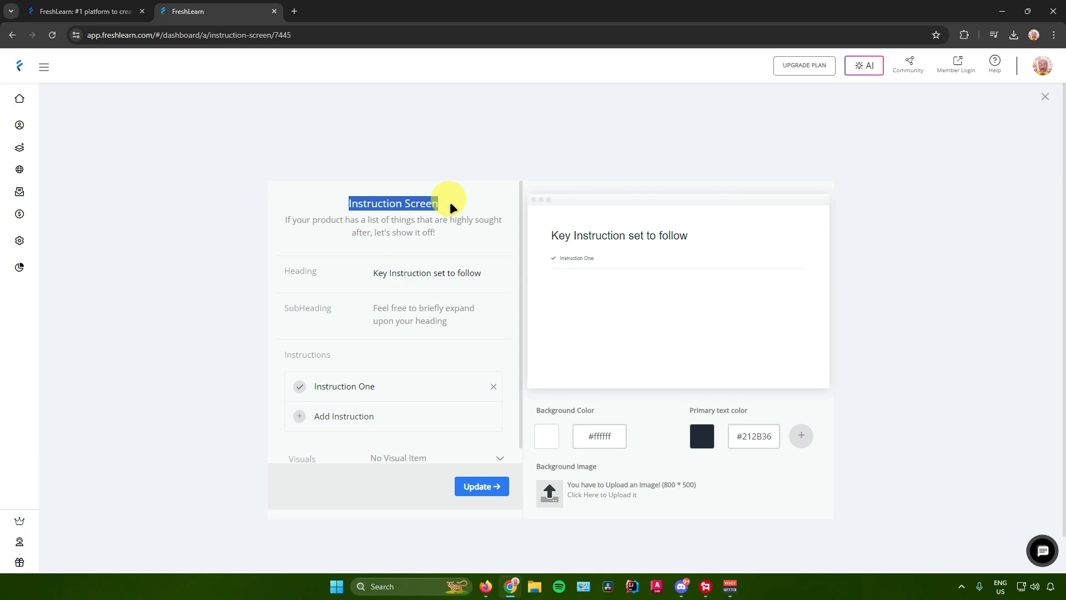
drag(286, 219, 451, 231)
click(322, 272)
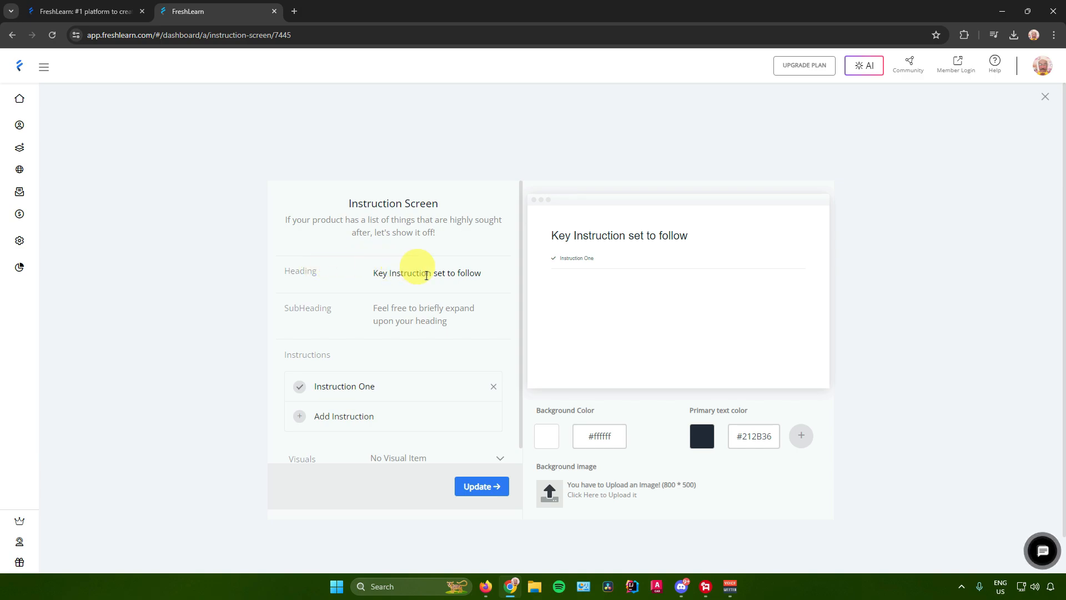
drag(371, 273, 487, 272)
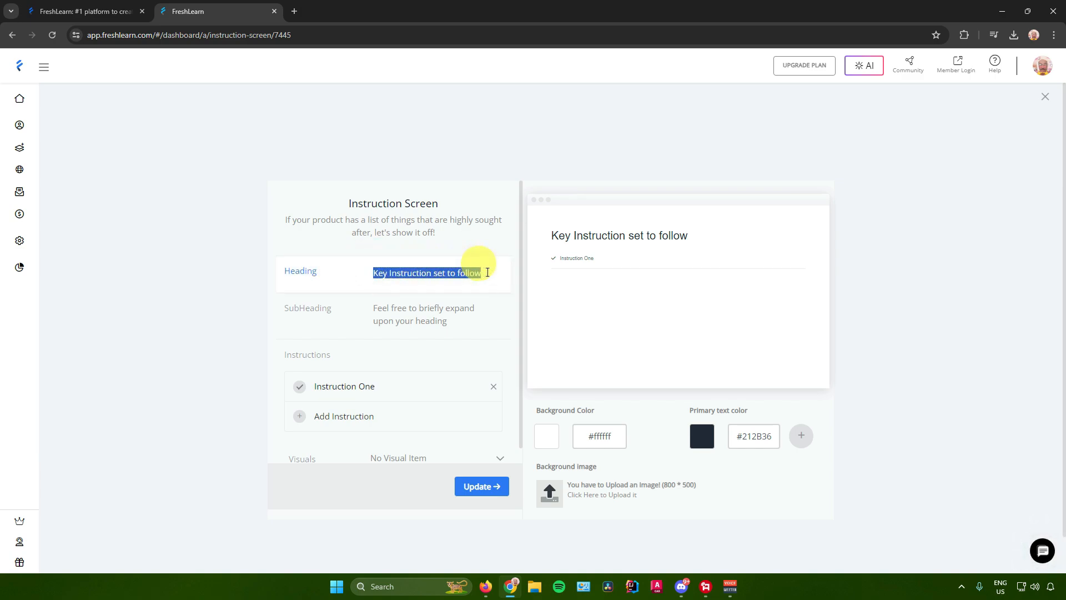
Enter "Instructions......." as the subheading of the instruction screen
scroll(381, 297, down, 1)
click(374, 284)
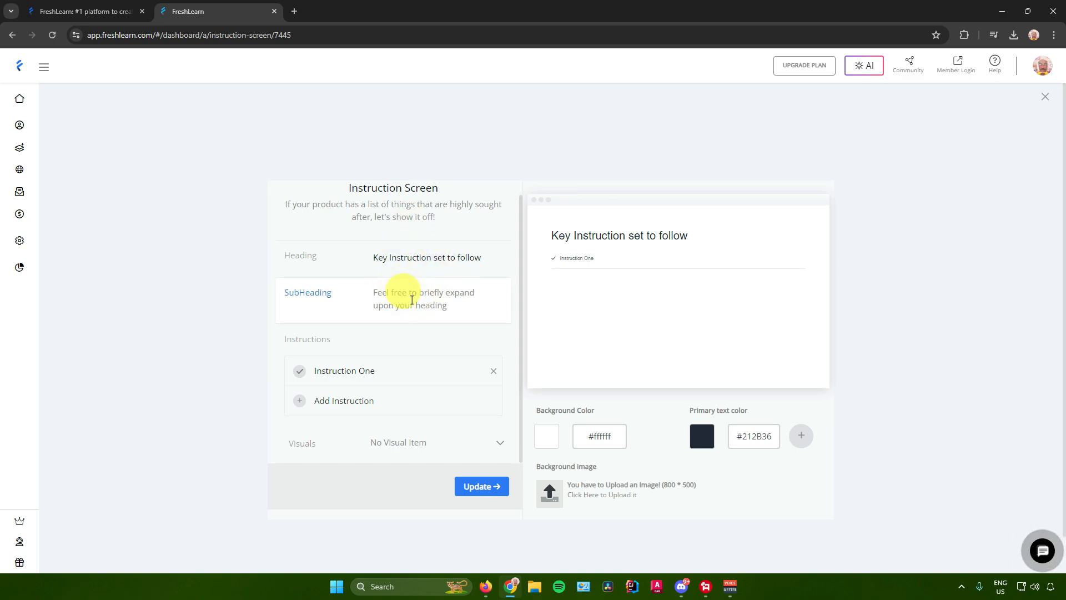
text(Instructions......)
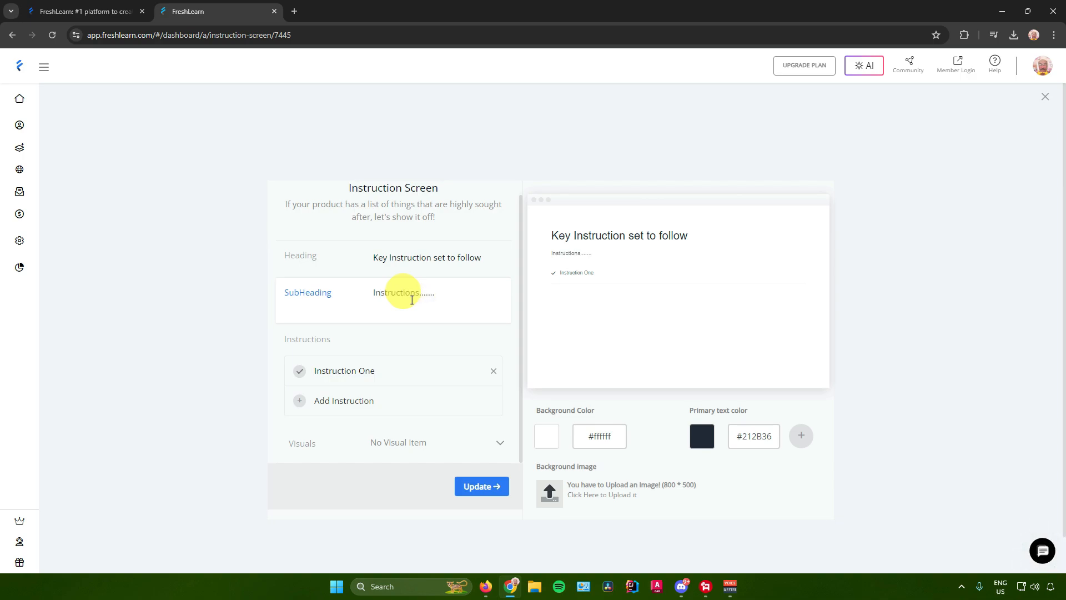
Add a second, blank instruction below Instruction One and save the instruction screen
scroll(389, 328, down, 1)
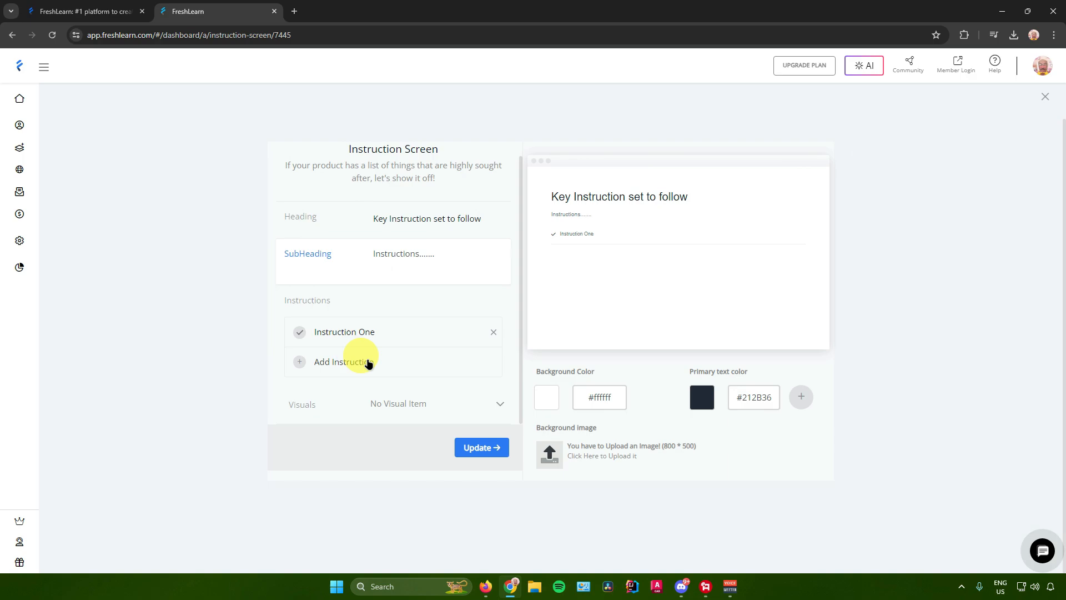
click(299, 362)
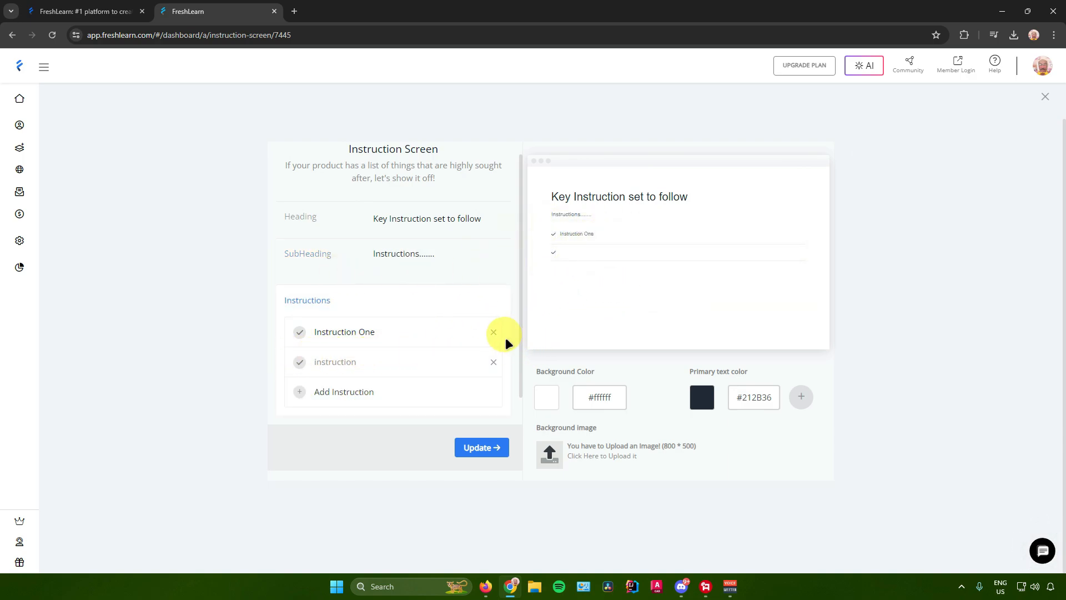
scroll(488, 369, down, 1)
click(473, 402)
click(436, 399)
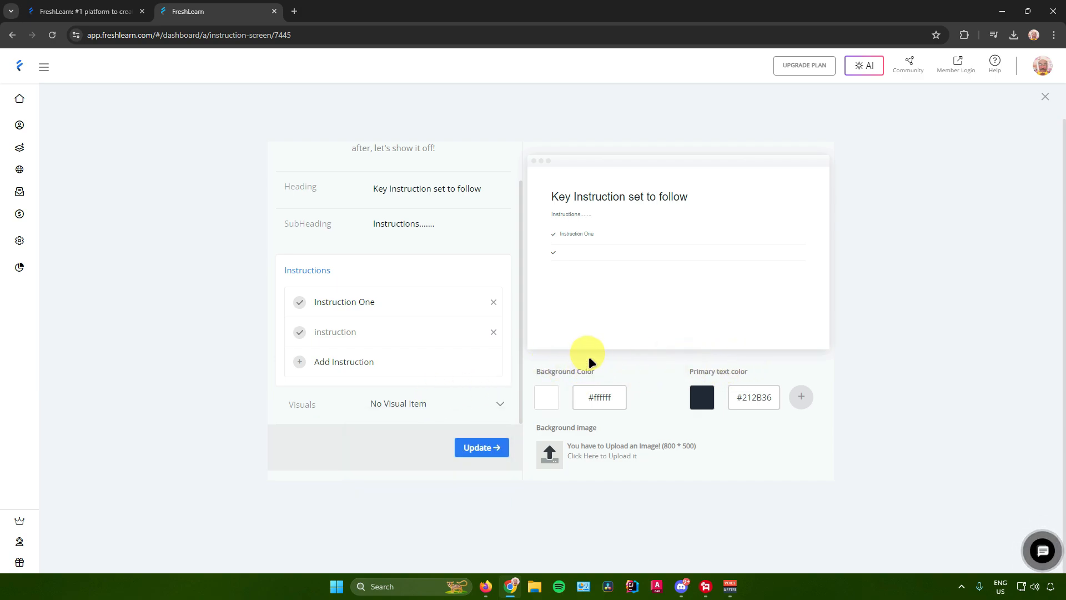
click(487, 448)
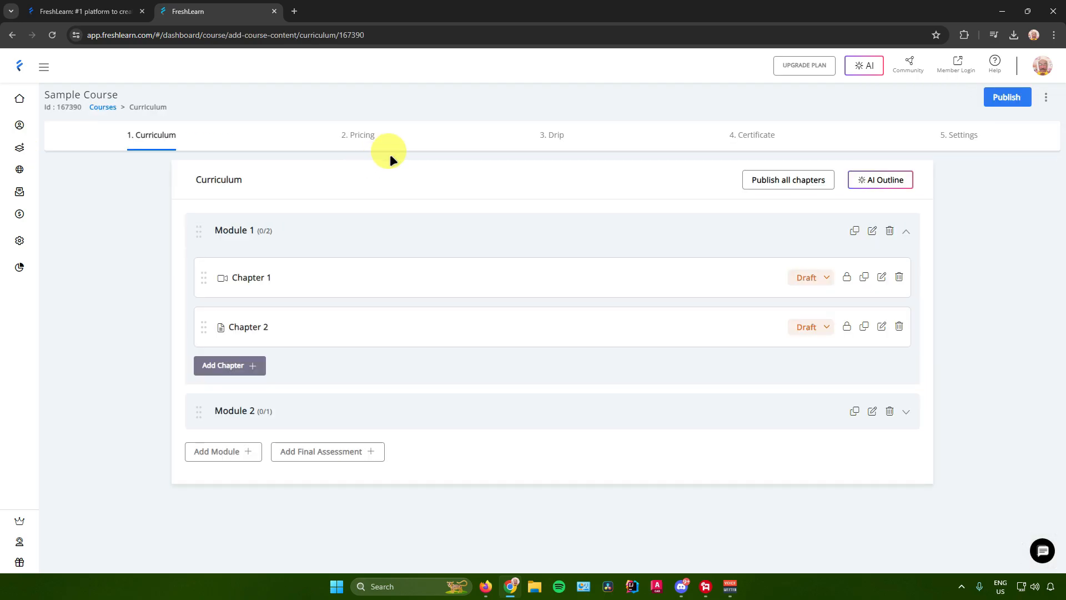
Start a new pricing plan for the course and compare the Free, One time and Recurring plan types
click(362, 135)
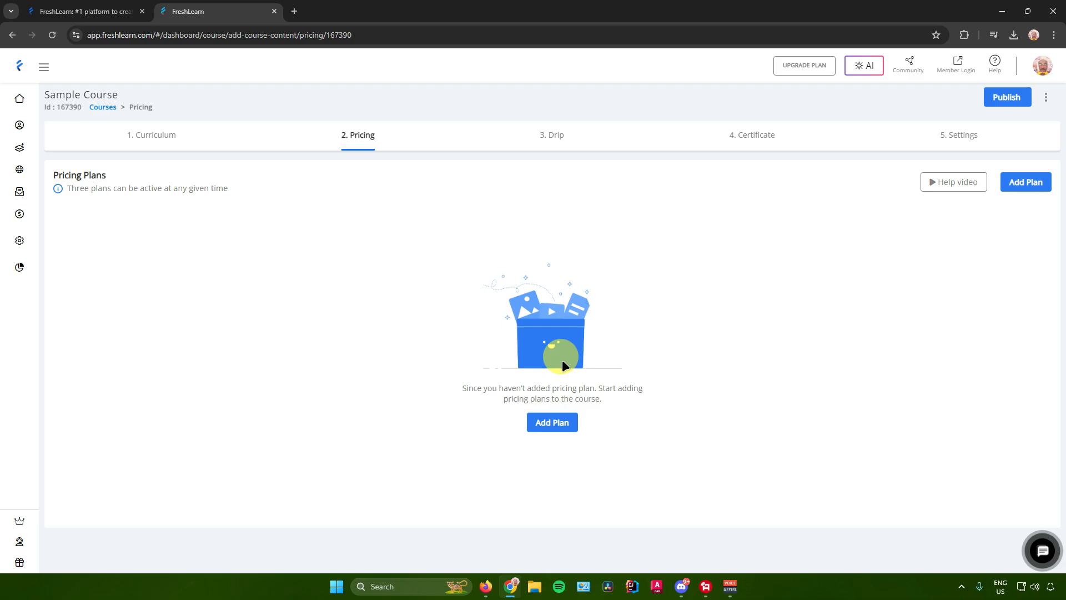
click(553, 422)
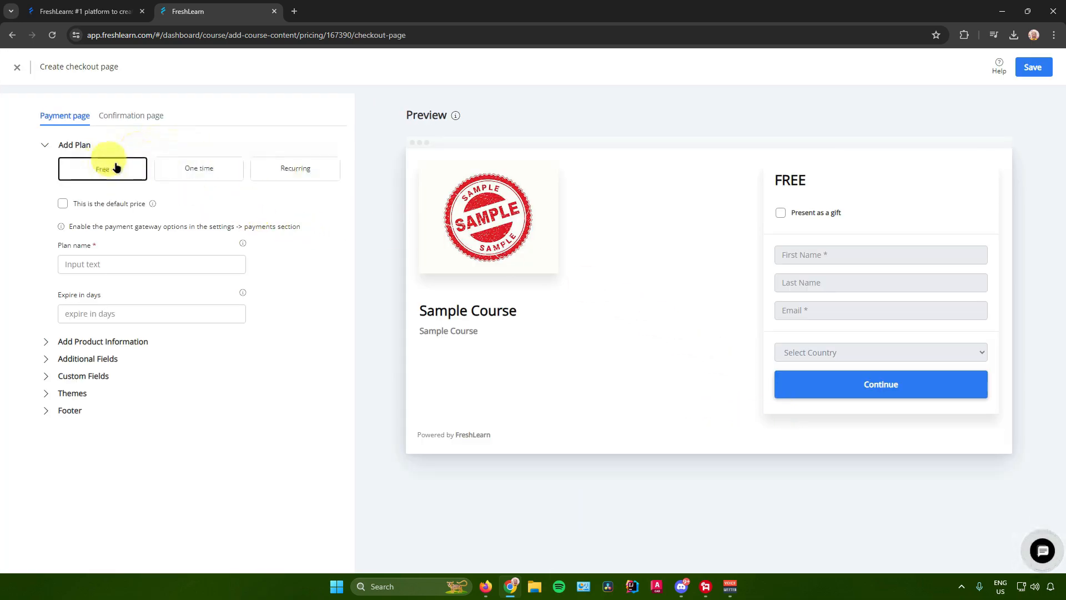
click(205, 169)
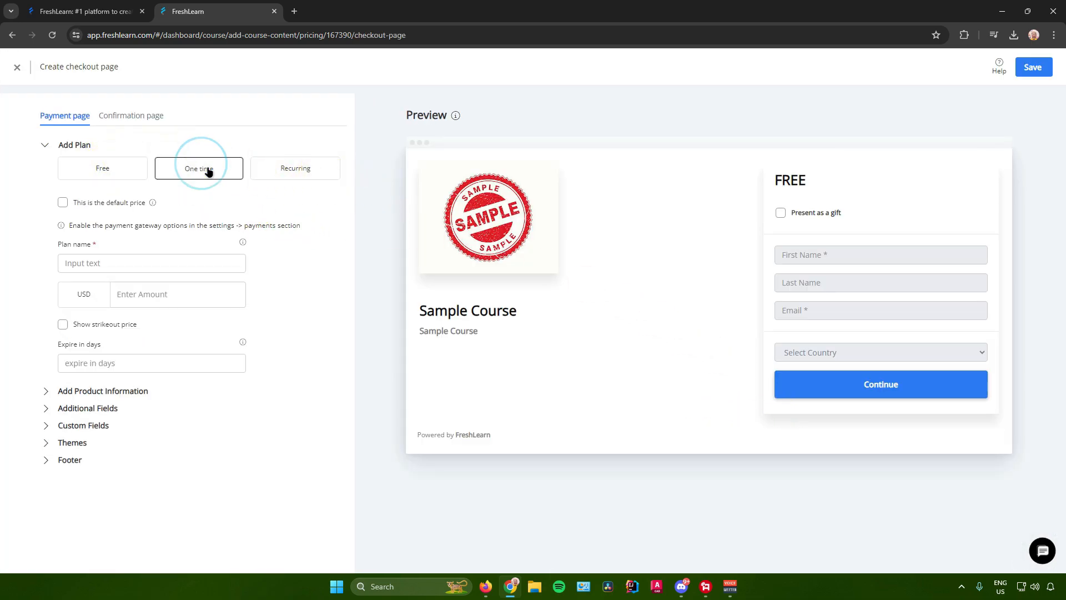
click(300, 170)
click(178, 167)
click(107, 165)
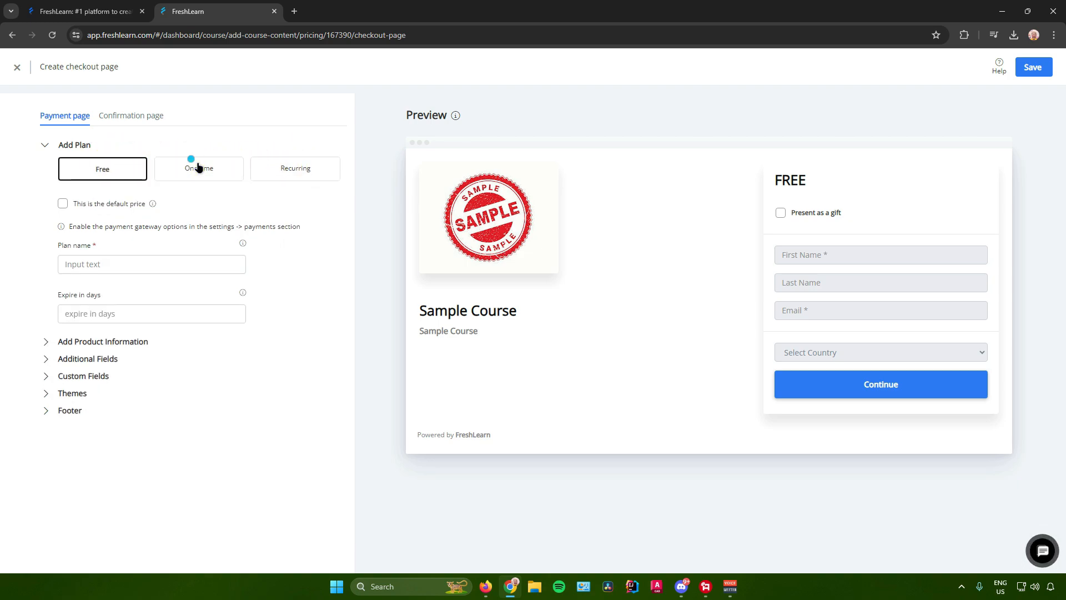
click(198, 167)
click(138, 169)
click(203, 168)
click(297, 171)
click(176, 169)
click(123, 171)
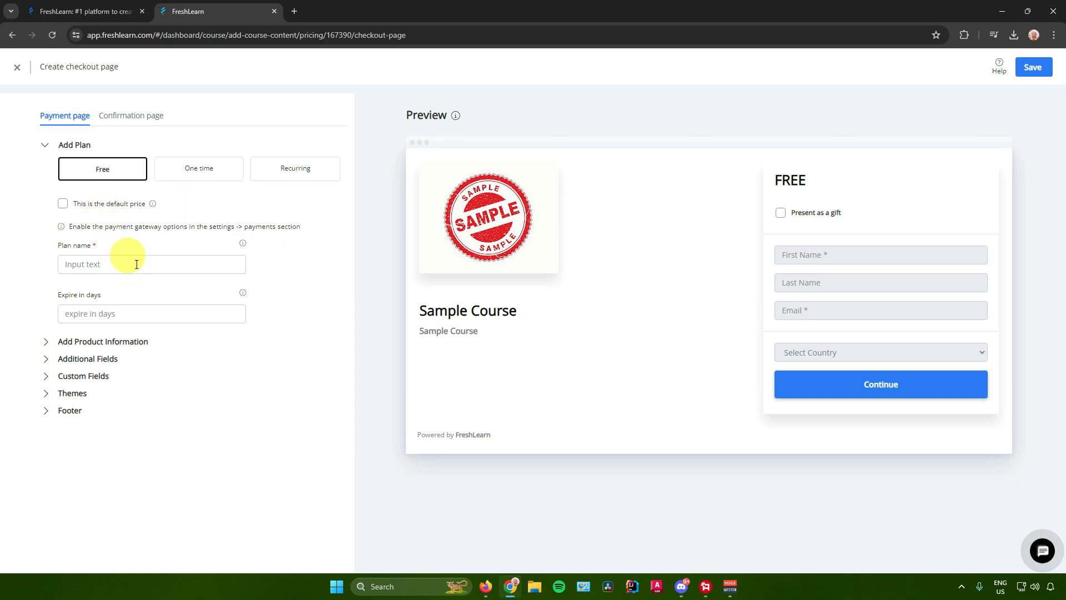
Examine the One time plan's payment page options, including product information, additional fields, custom fields, themes and footer
click(151, 366)
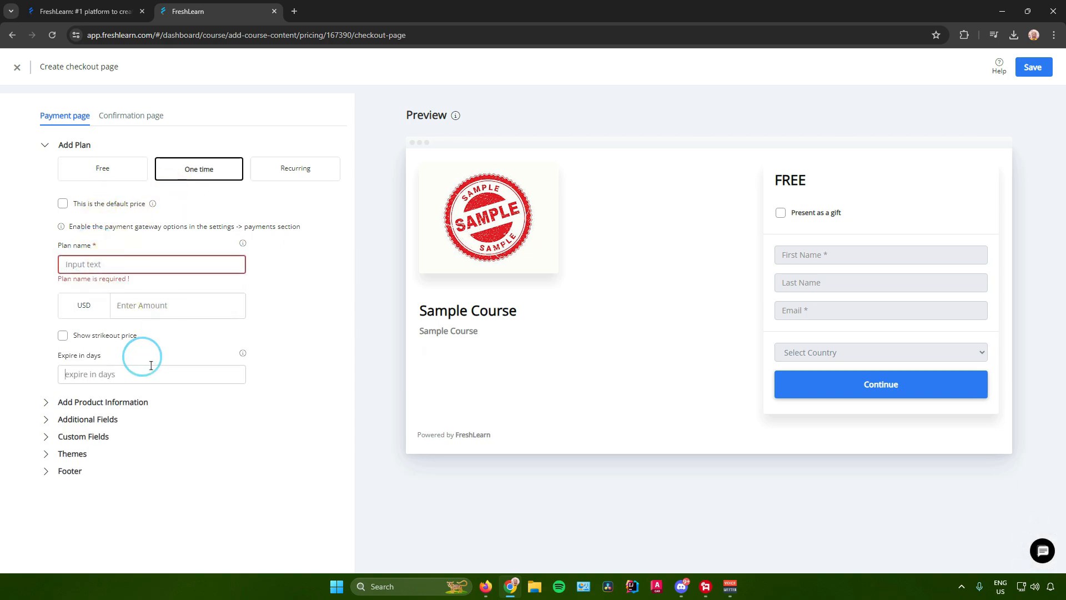
click(114, 401)
scroll(145, 388, down, 2)
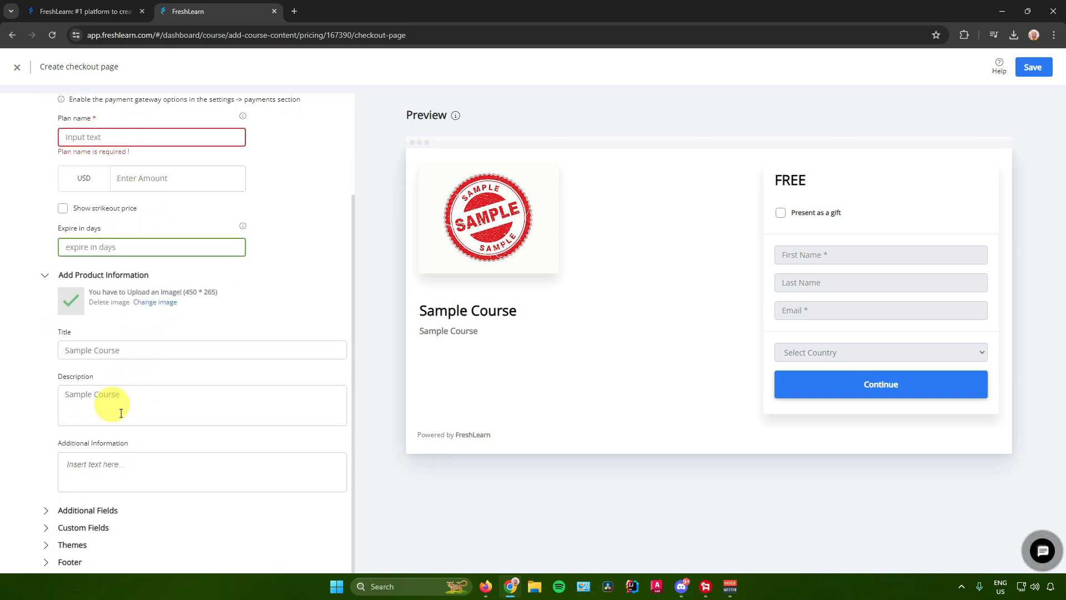
click(83, 510)
scroll(143, 439, down, 3)
click(83, 527)
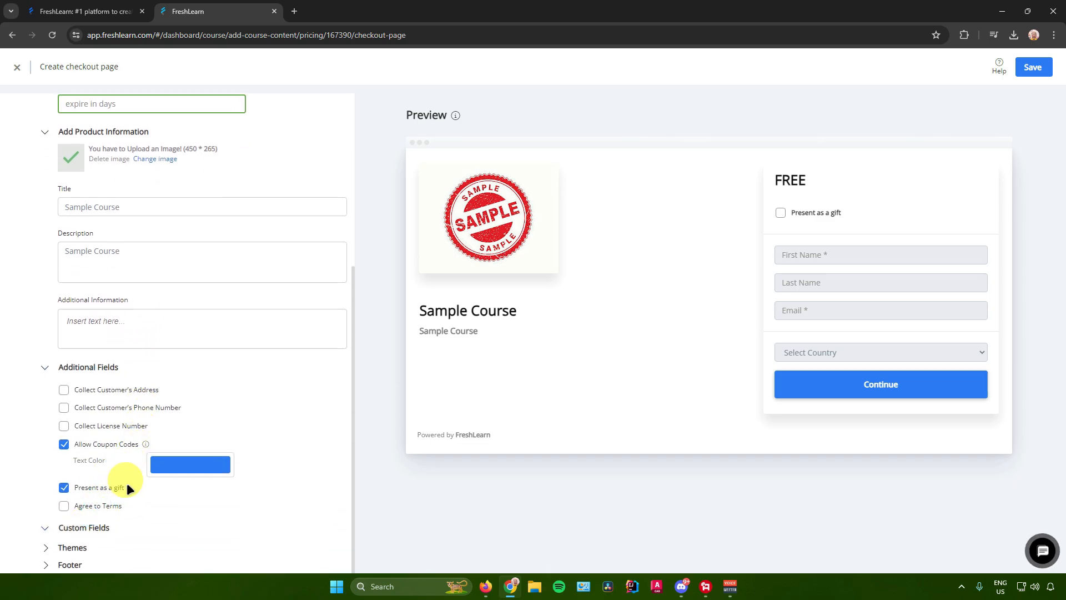
click(69, 547)
scroll(135, 504, down, 3)
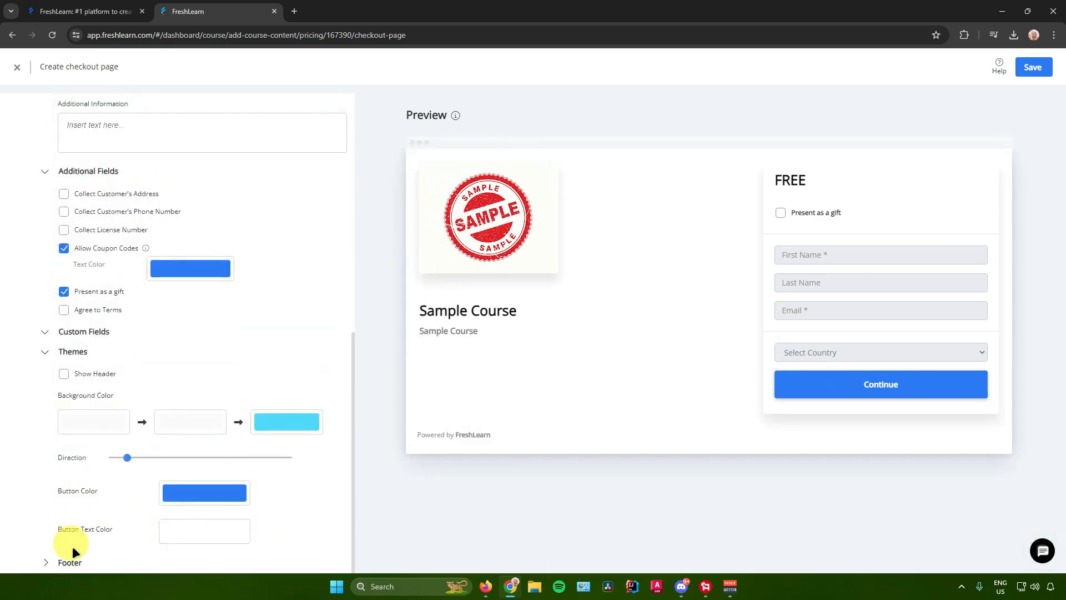
click(71, 560)
scroll(151, 446, down, 1)
scroll(151, 431, up, 6)
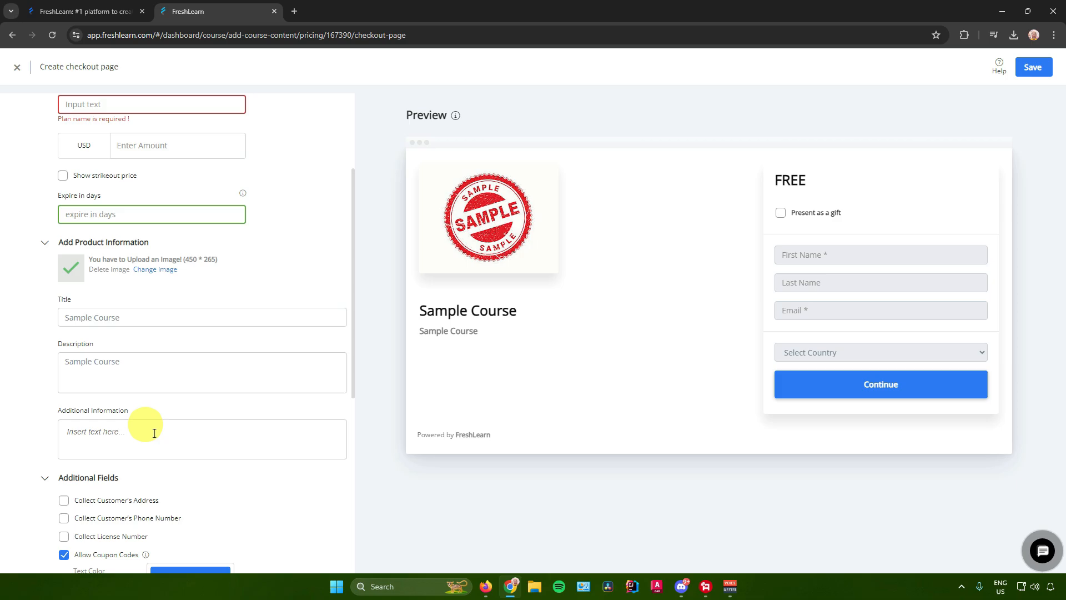
scroll(152, 431, up, 3)
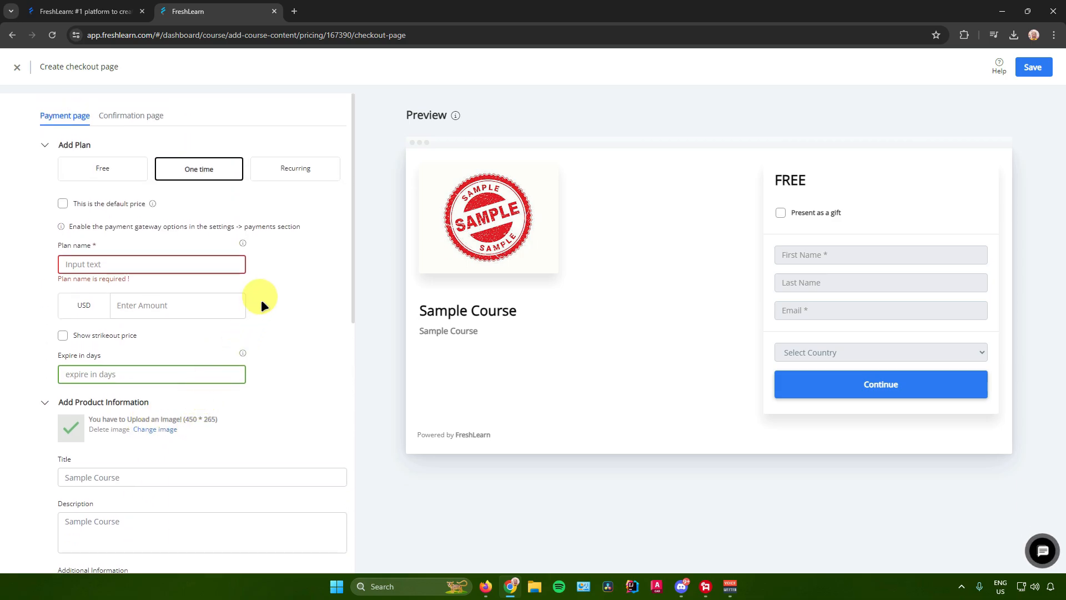
Examine the checkout's confirmation page settings, try to save the unnamed plan, and leave the checkout page
click(125, 118)
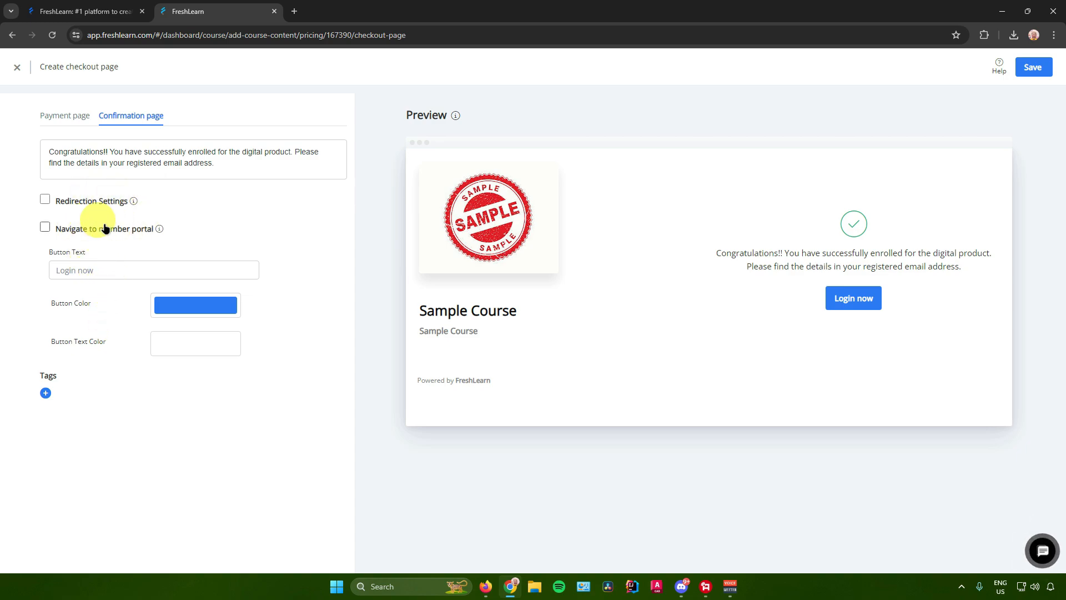
click(76, 118)
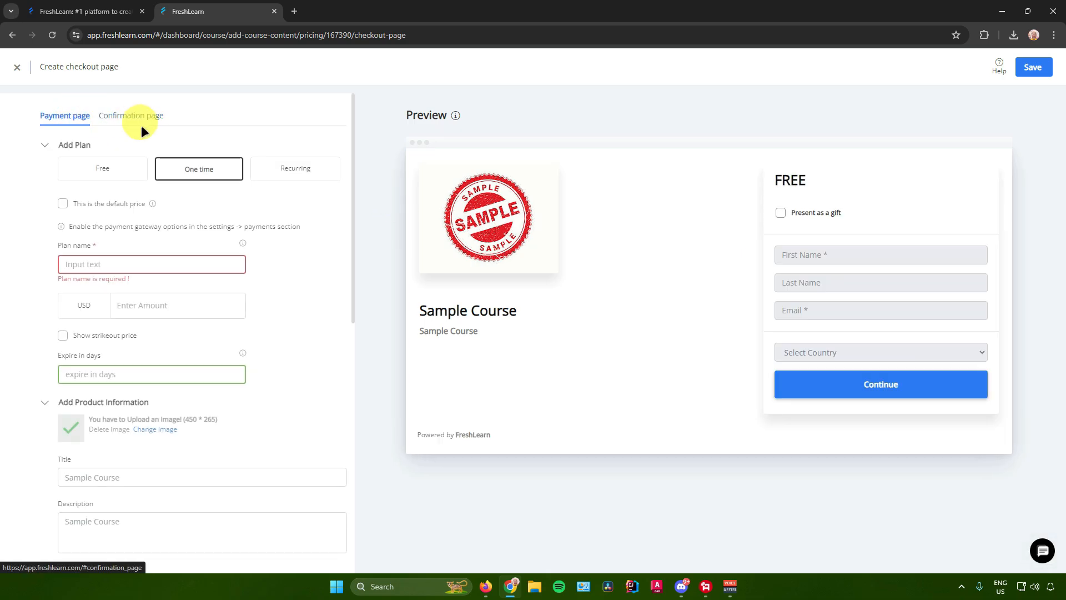
click(1032, 67)
click(24, 66)
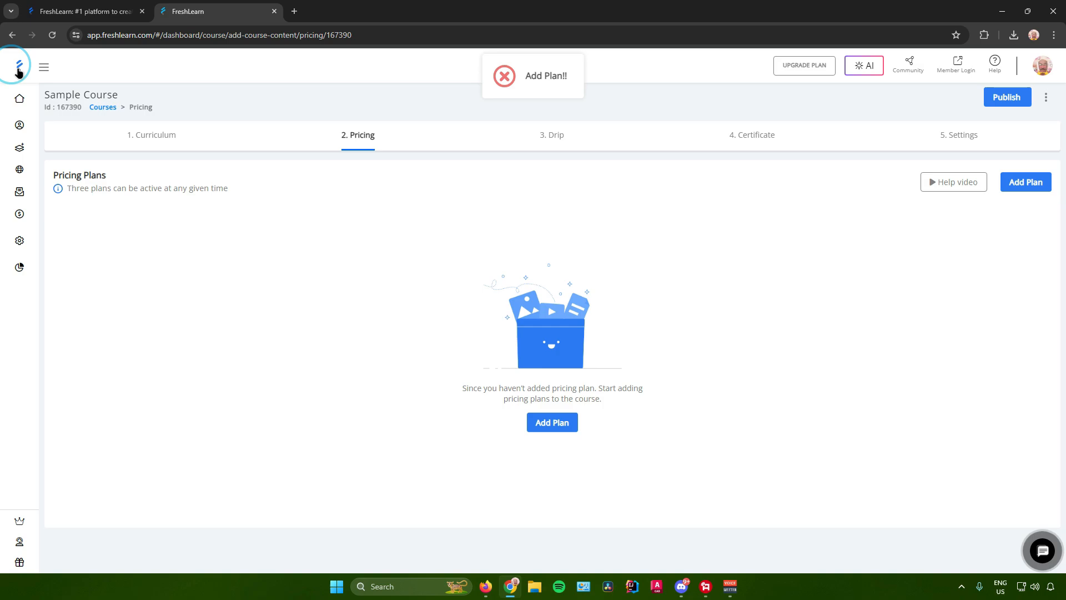
Compare the course's drip triggers, keep By Days as the unlock method, and save the drip settings
click(409, 150)
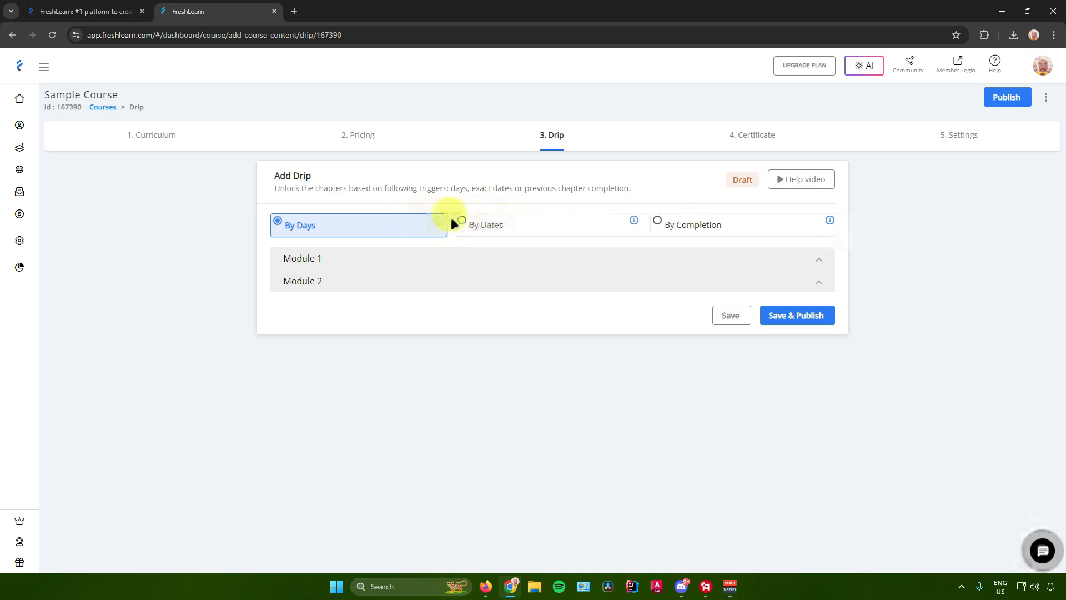
click(677, 225)
click(443, 224)
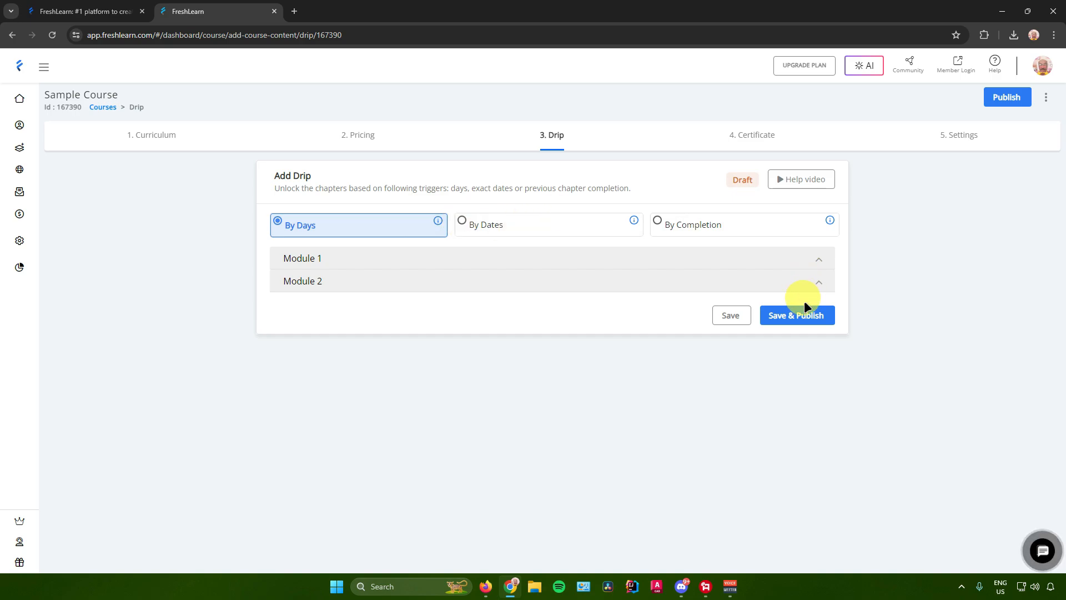
click(730, 314)
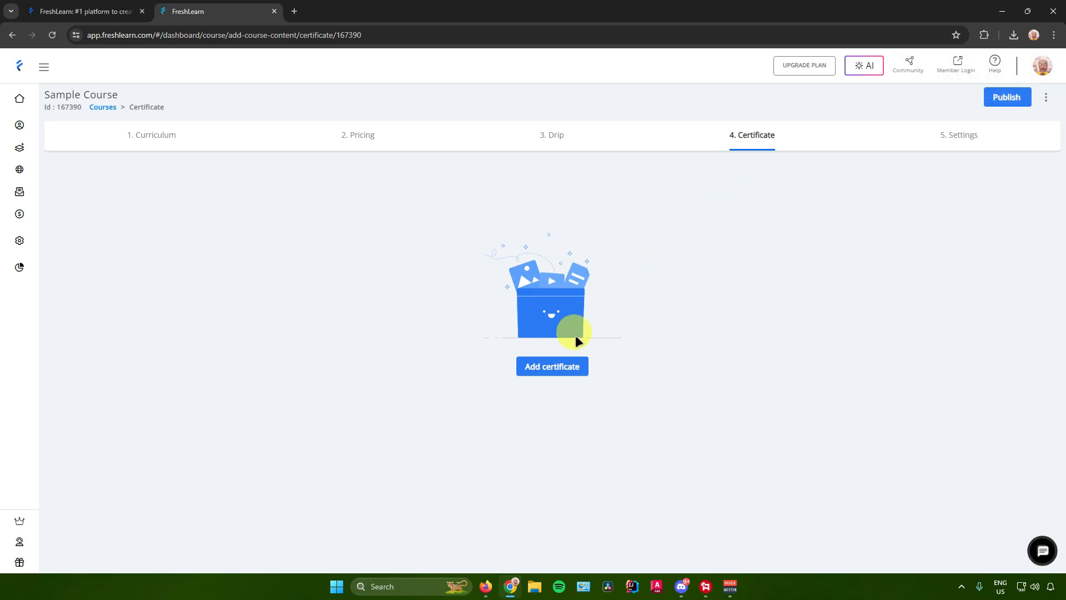
Add a certificate to the course, using the Certificate of Completion template with the AOTA and FreshLearn logos and a single signature
click(552, 366)
scroll(558, 335, down, 5)
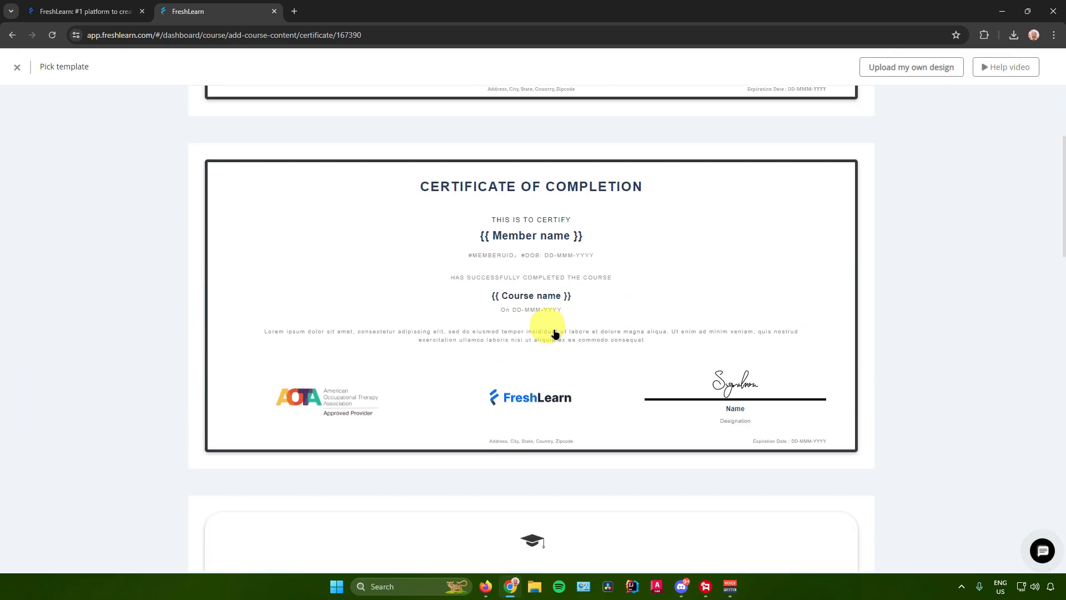
scroll(557, 336, up, 6)
scroll(553, 335, down, 10)
scroll(554, 331, up, 4)
scroll(547, 319, up, 6)
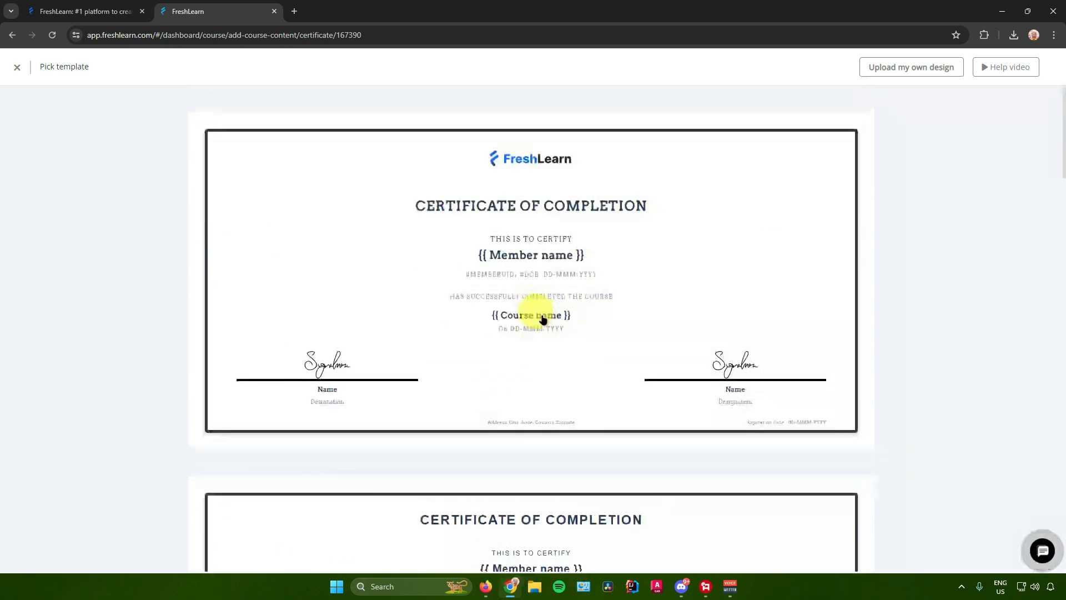
scroll(543, 314, down, 6)
scroll(546, 315, up, 5)
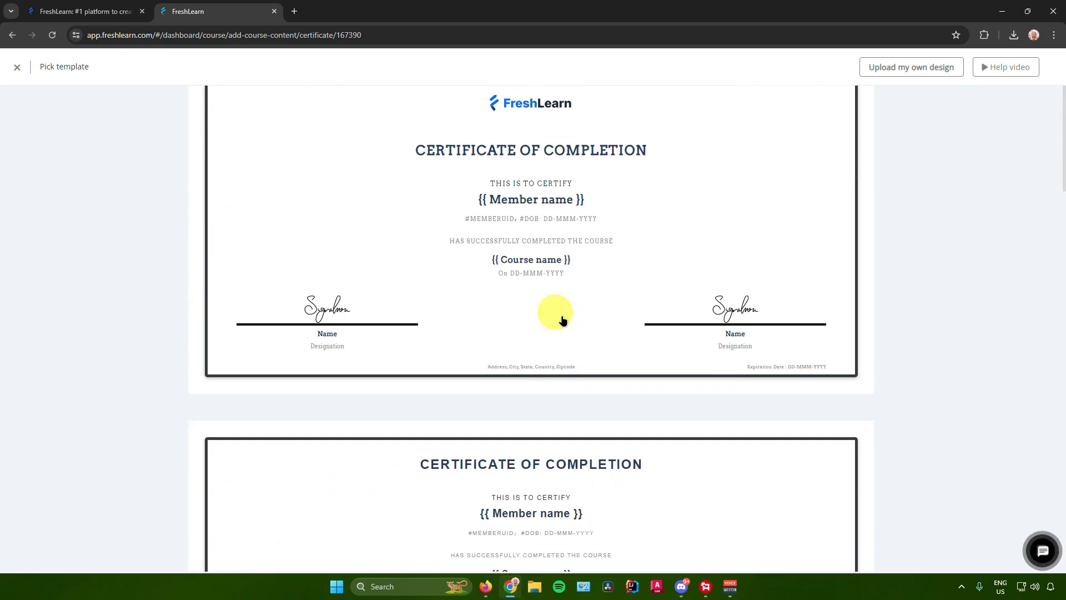
scroll(564, 327, down, 6)
scroll(600, 311, up, 3)
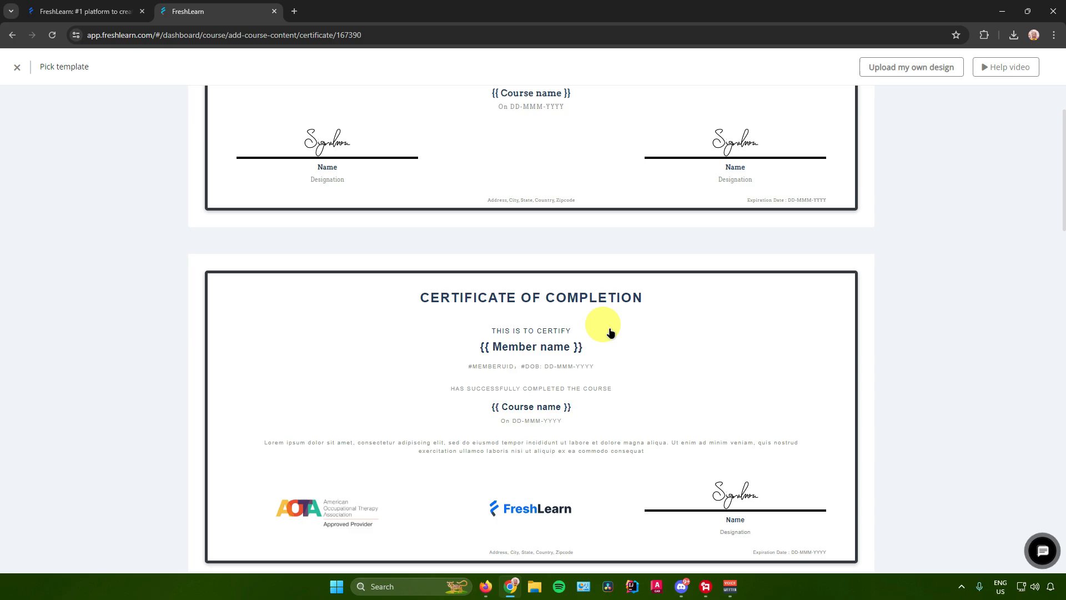
click(610, 334)
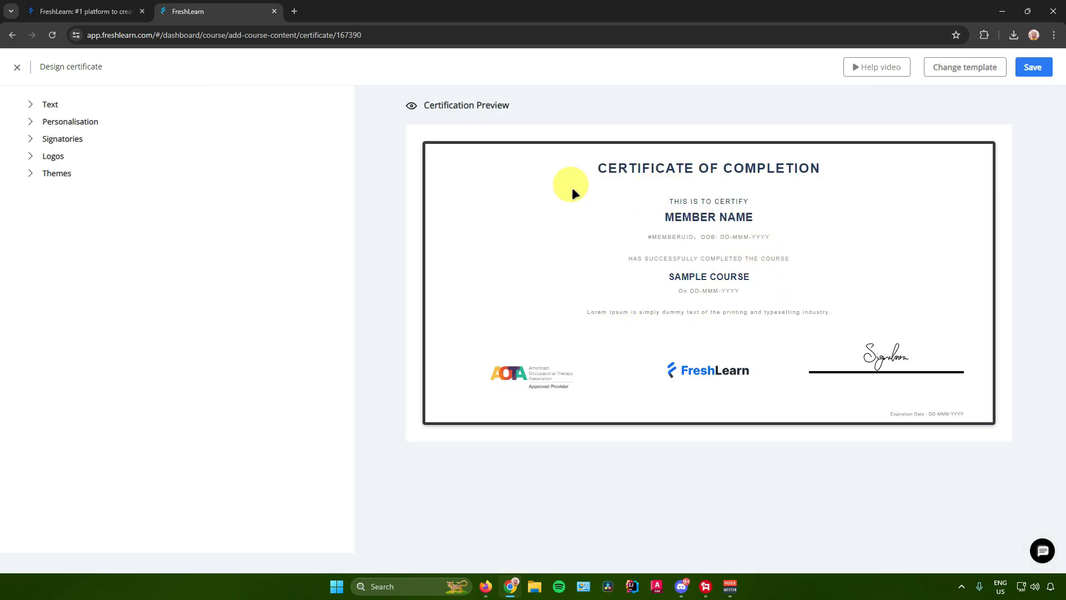
Examine the certificate's text fields and its personalisation options for licence number, date of birth, issue date, expiration date and address
click(51, 104)
click(51, 105)
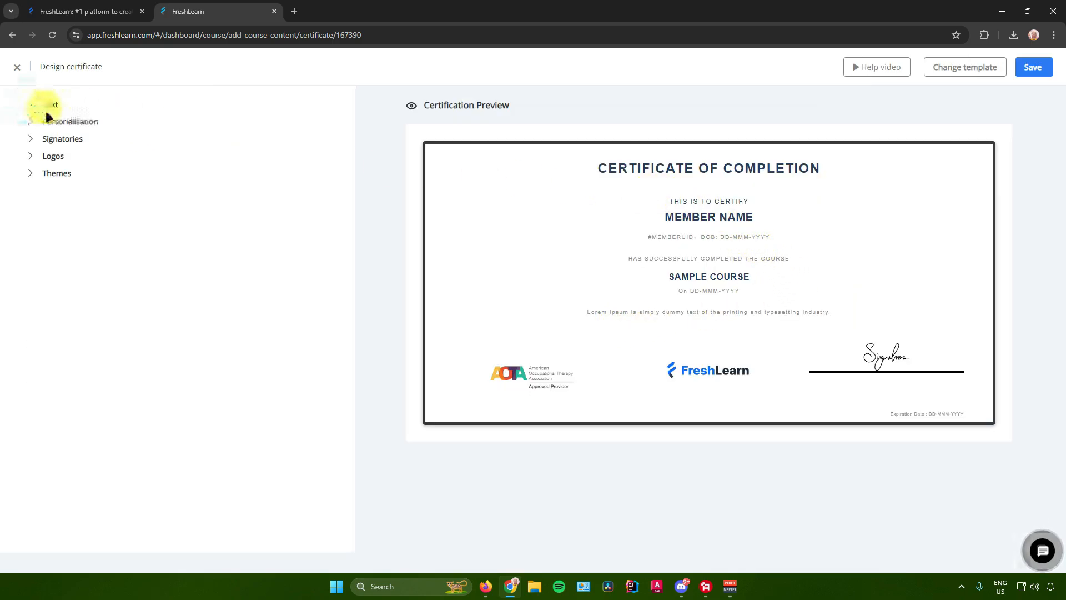
click(54, 121)
click(55, 121)
click(50, 106)
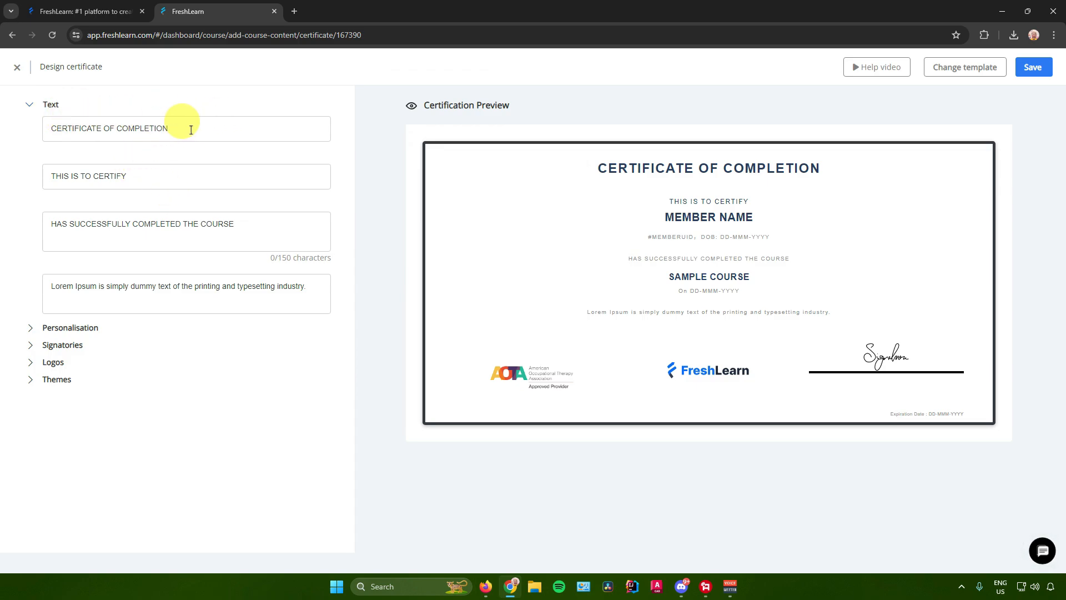
click(160, 173)
click(62, 105)
click(69, 121)
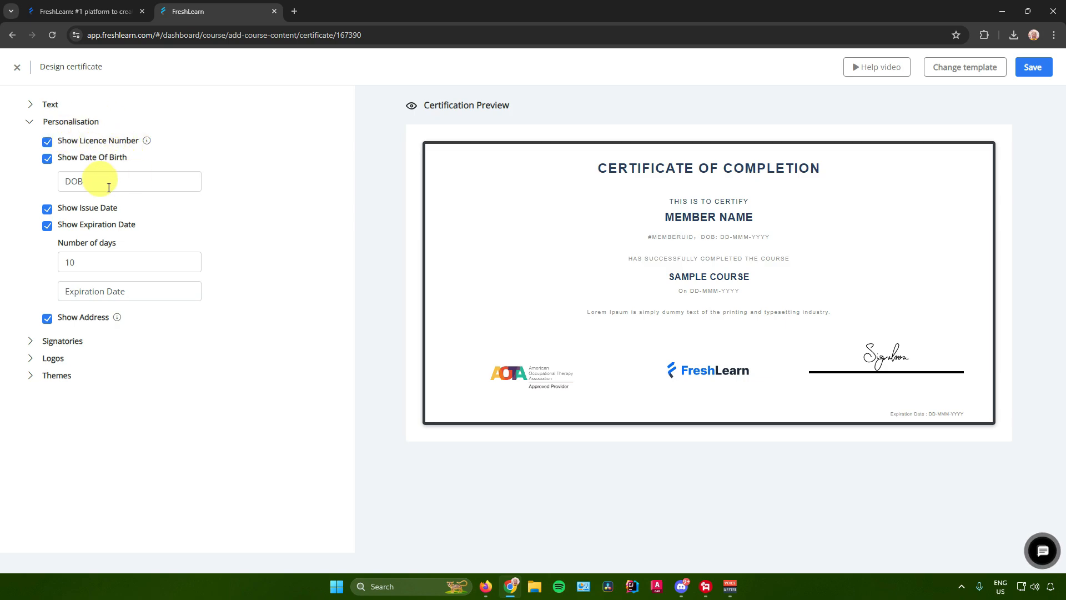
click(64, 124)
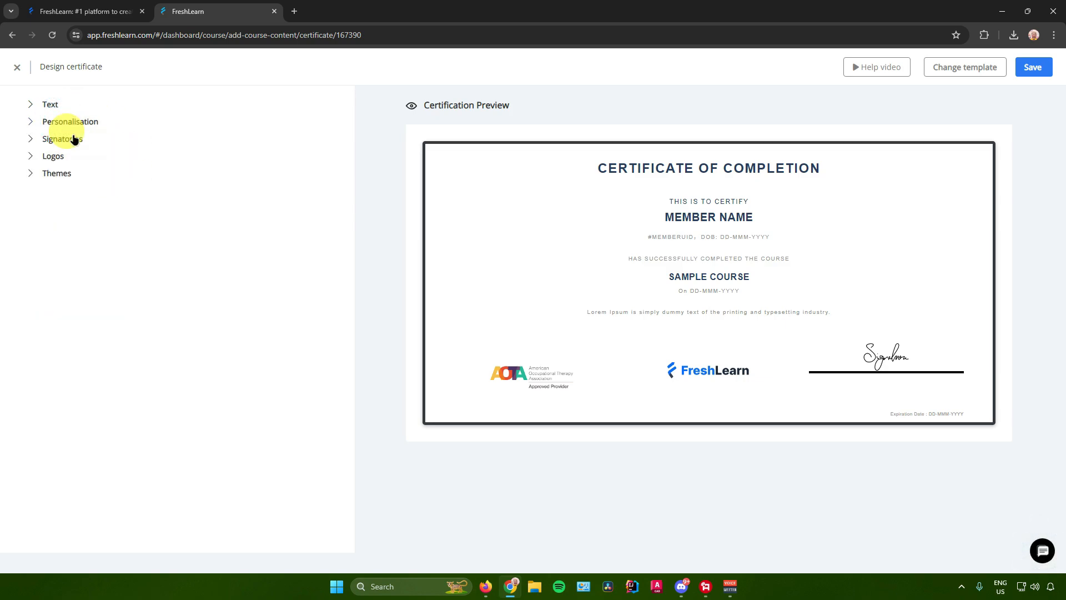
Review the certificate's signatory, logo and theme options, then save the certificate design and close the designer
click(71, 139)
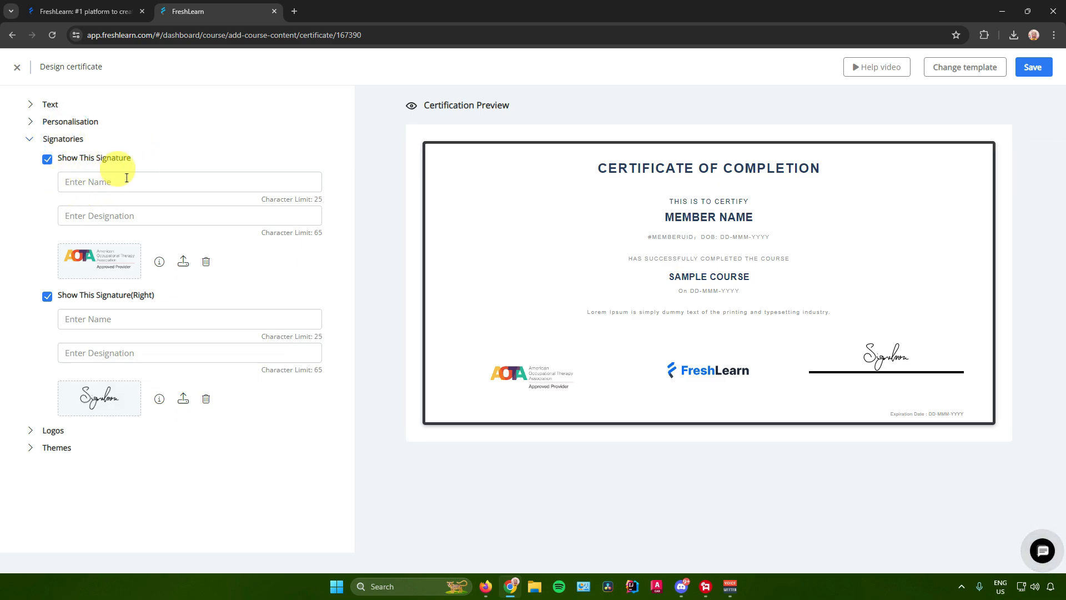
click(58, 140)
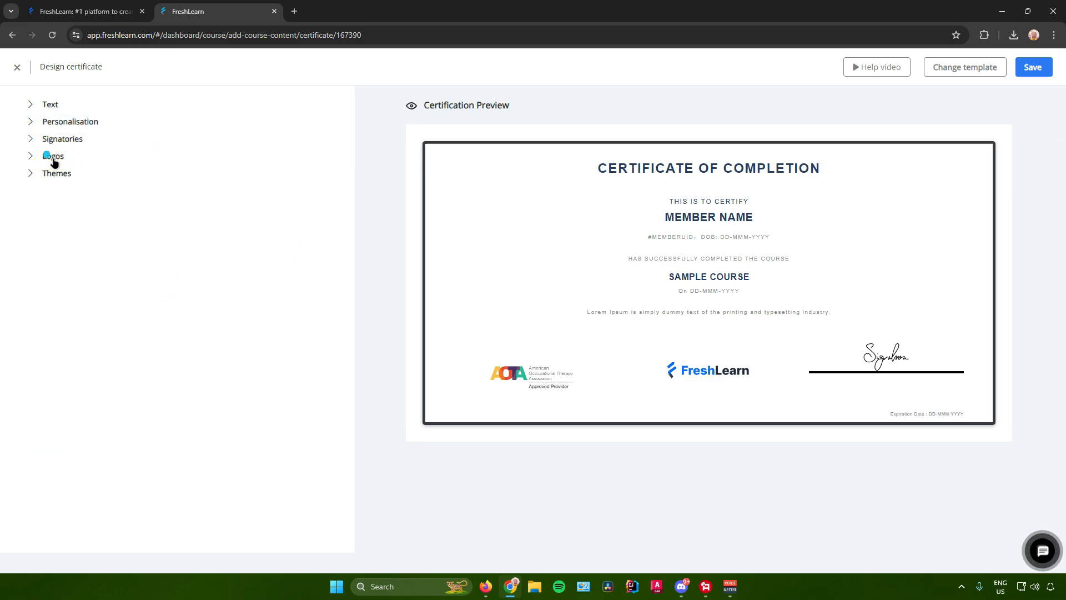
click(53, 156)
click(56, 158)
drag(53, 173, 56, 173)
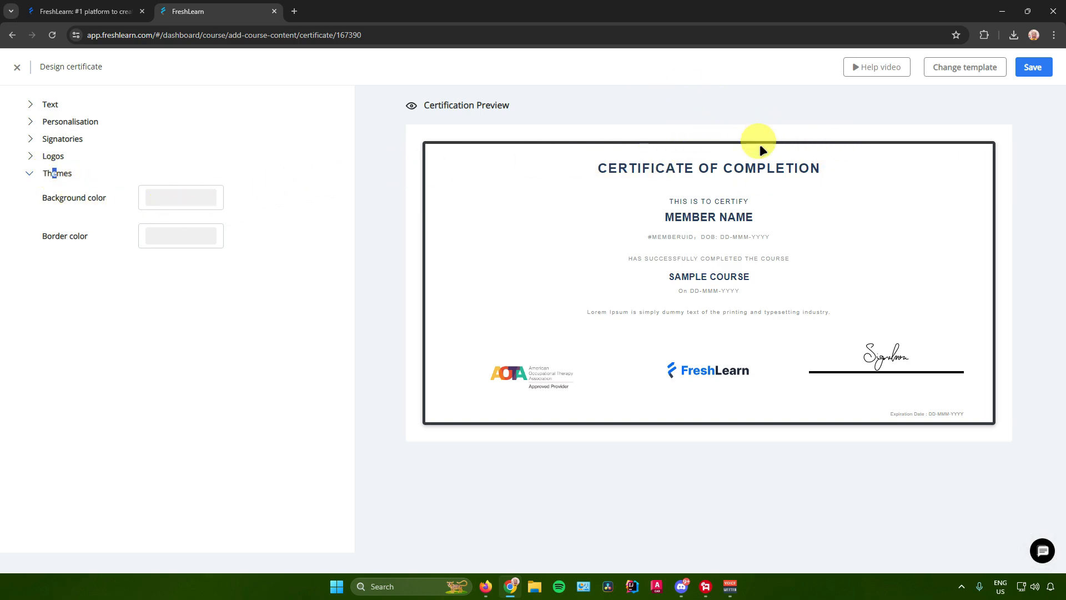
click(1034, 68)
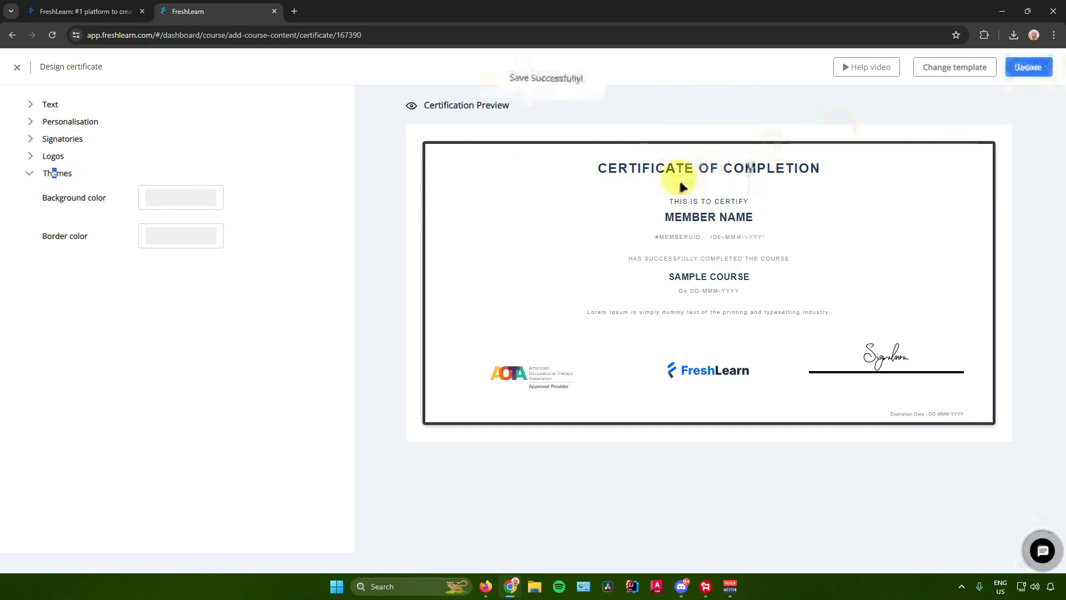
click(17, 67)
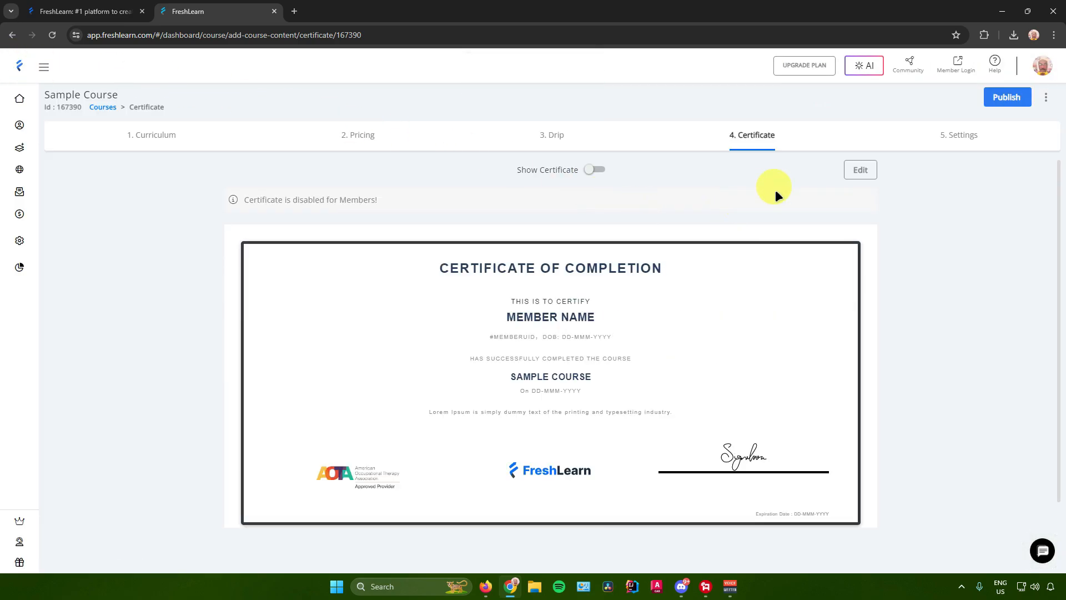
Examine the course details in the course settings, including type, author, thumbnail, public visibility and tags, without updating them
click(961, 135)
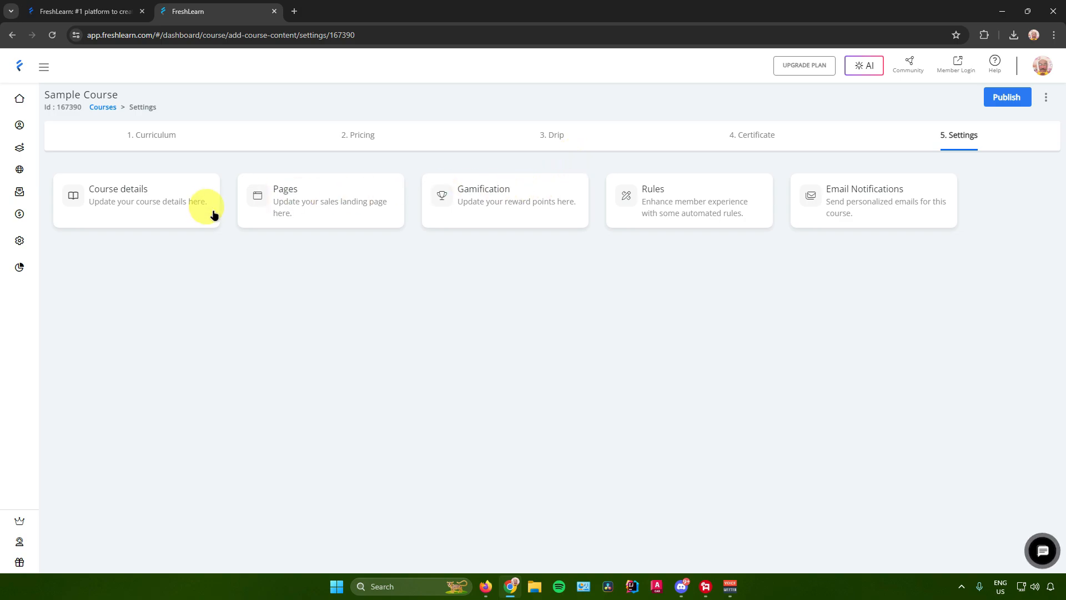
click(173, 203)
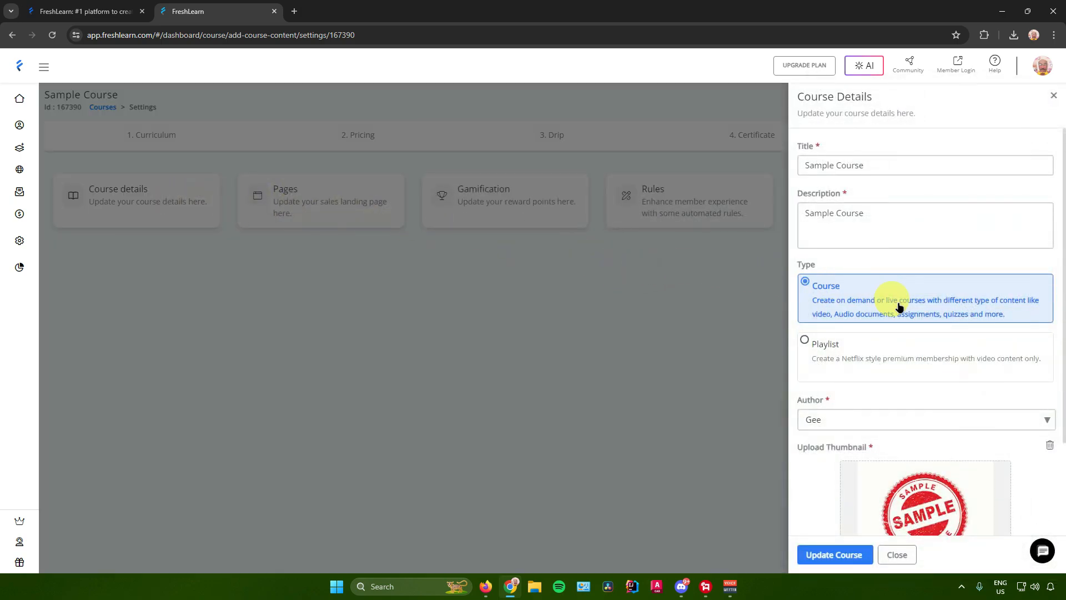
scroll(916, 312, down, 2)
scroll(905, 312, up, 2)
scroll(888, 307, down, 2)
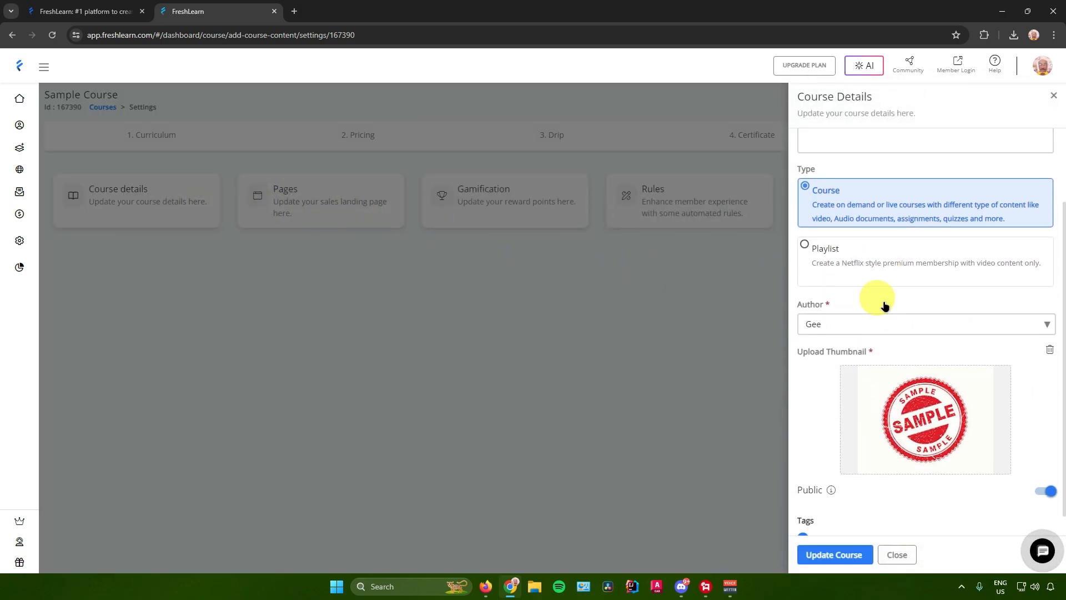
scroll(885, 306, up, 2)
scroll(881, 223, down, 1)
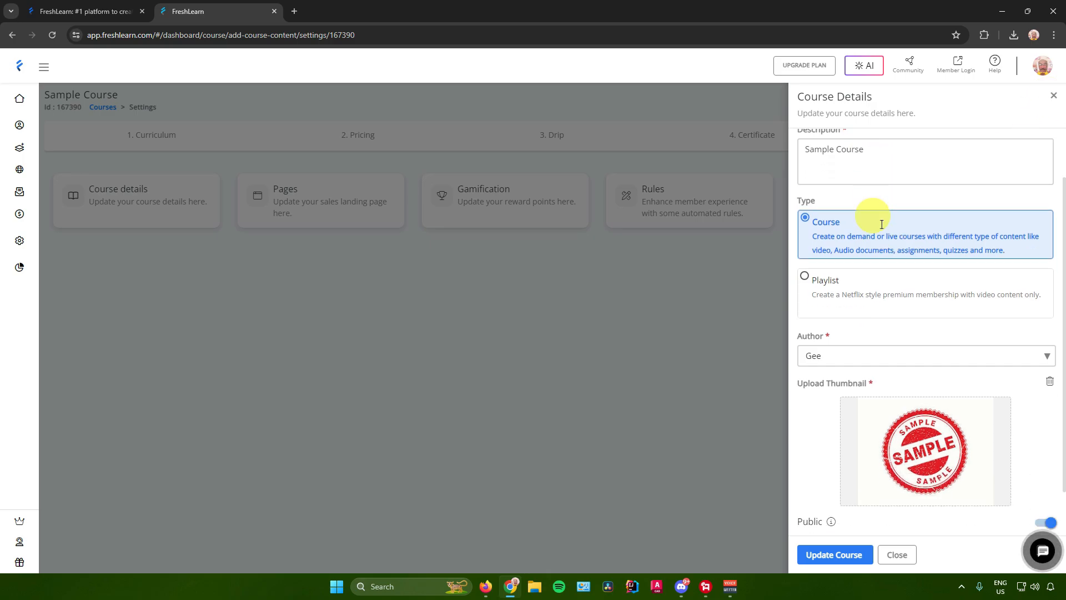
scroll(882, 223, down, 1)
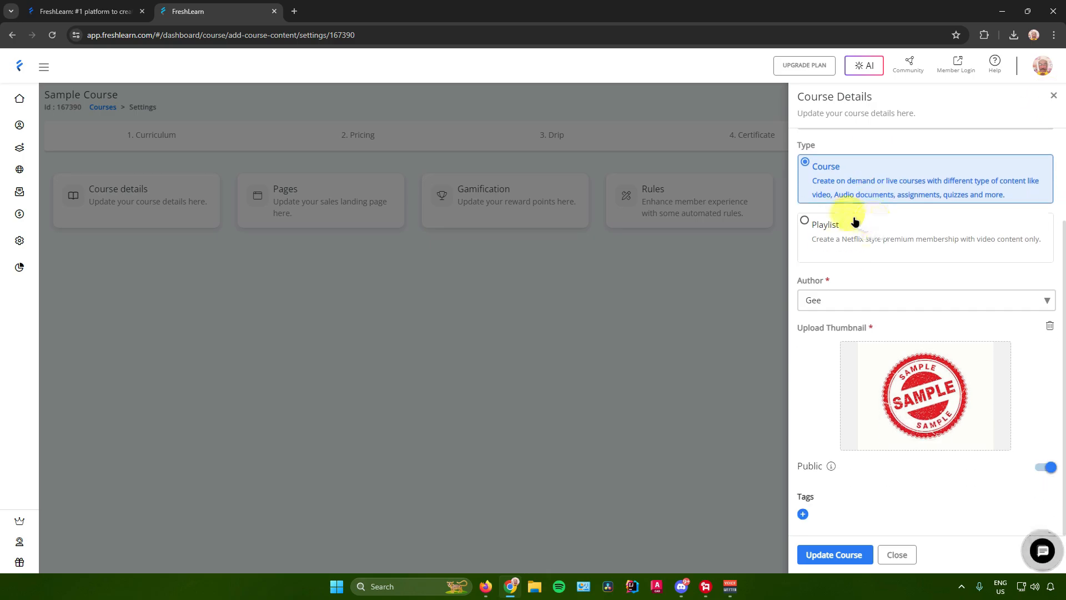
click(1053, 97)
Start a new sales landing page for the course, keeping the default heading, No Visual Item and Center text alignment
click(365, 195)
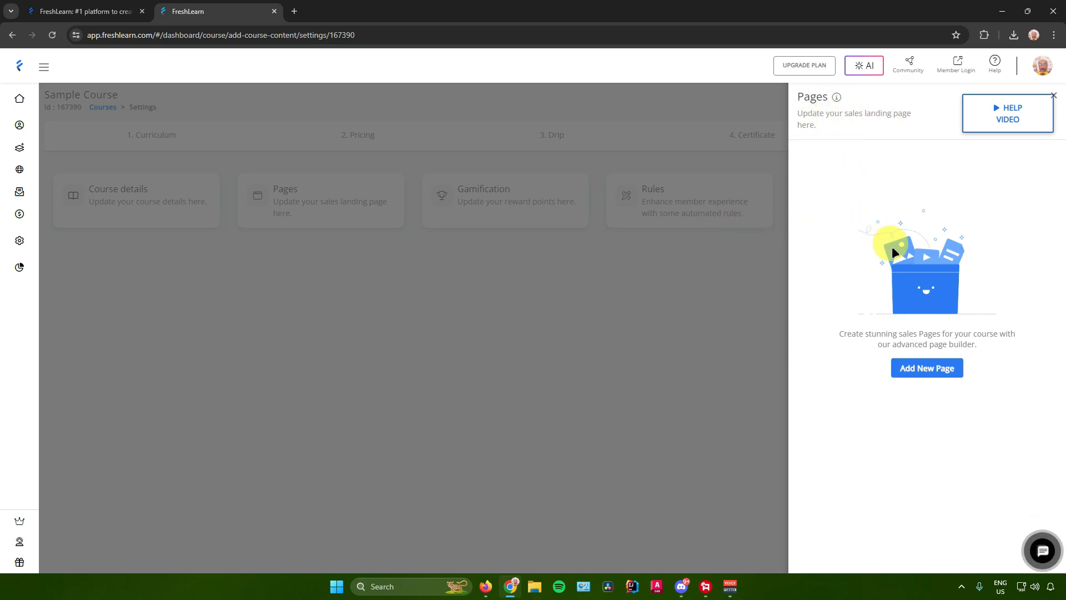
click(944, 367)
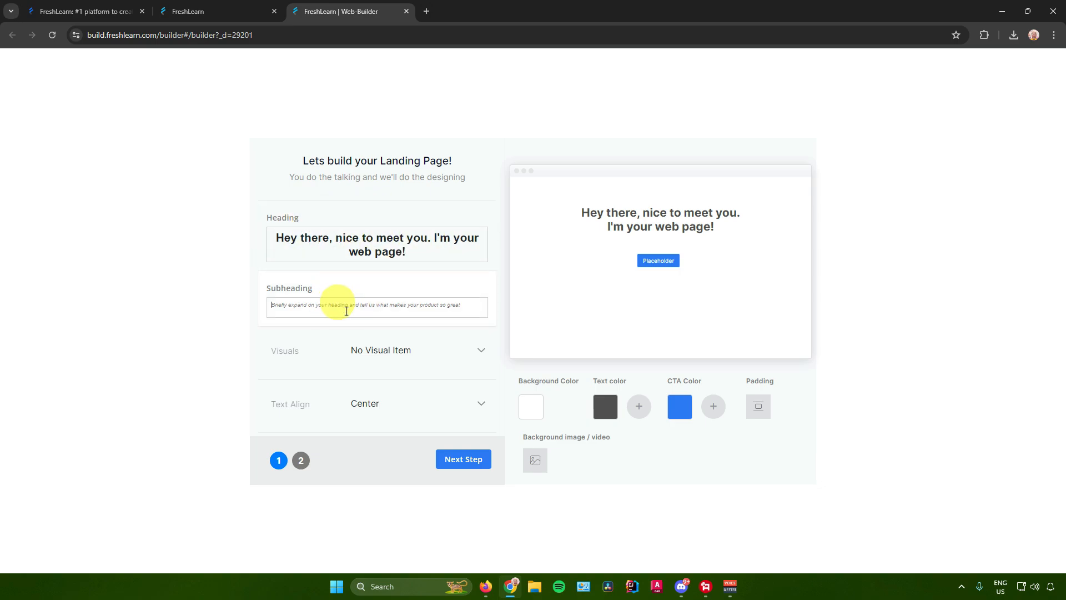
click(417, 346)
click(431, 351)
click(408, 404)
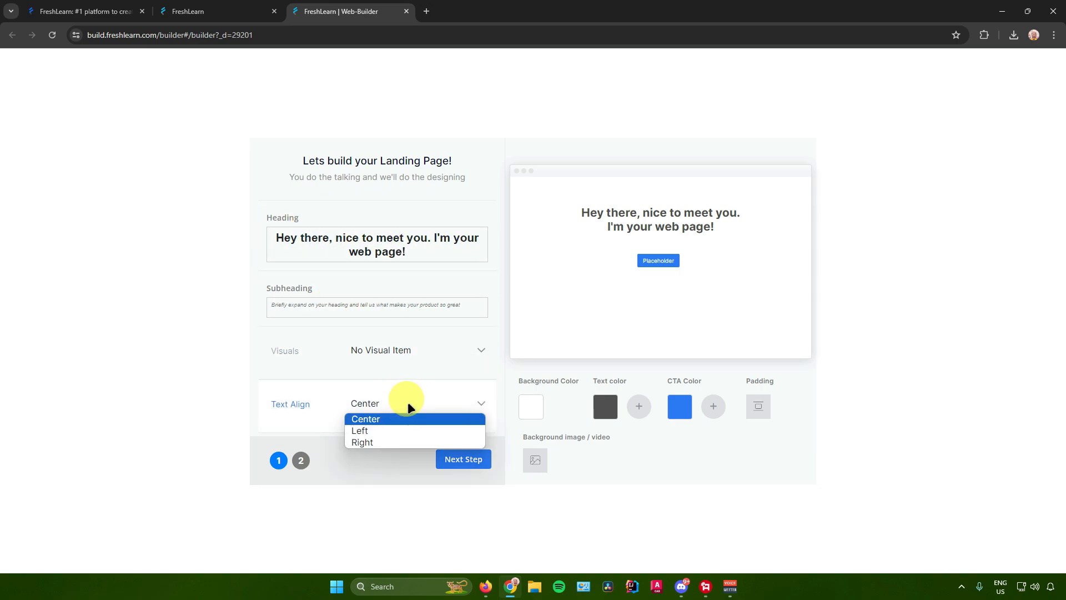
click(442, 397)
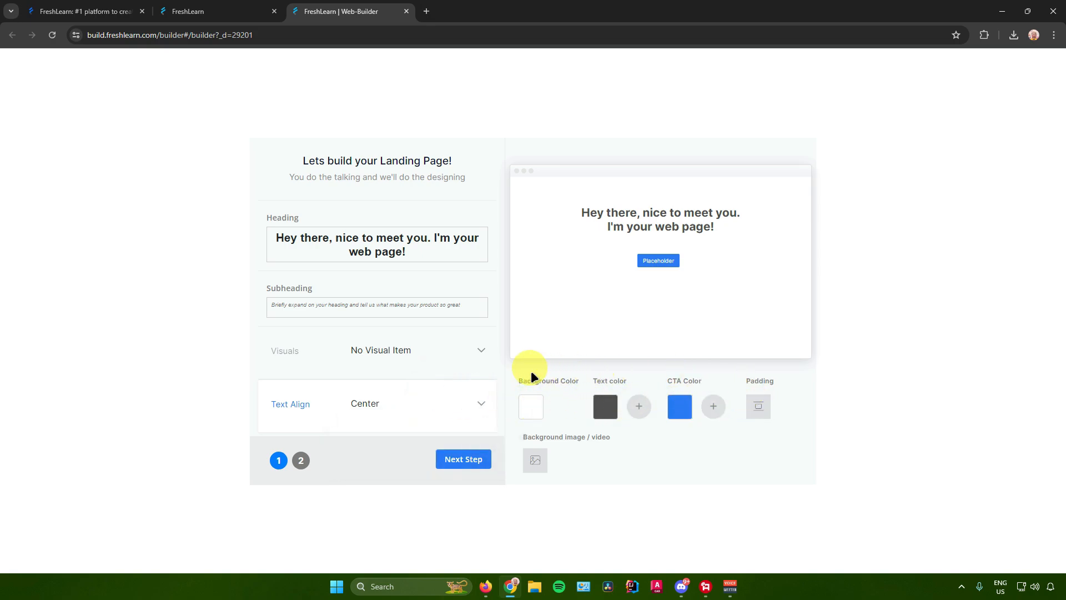
drag(325, 160, 409, 161)
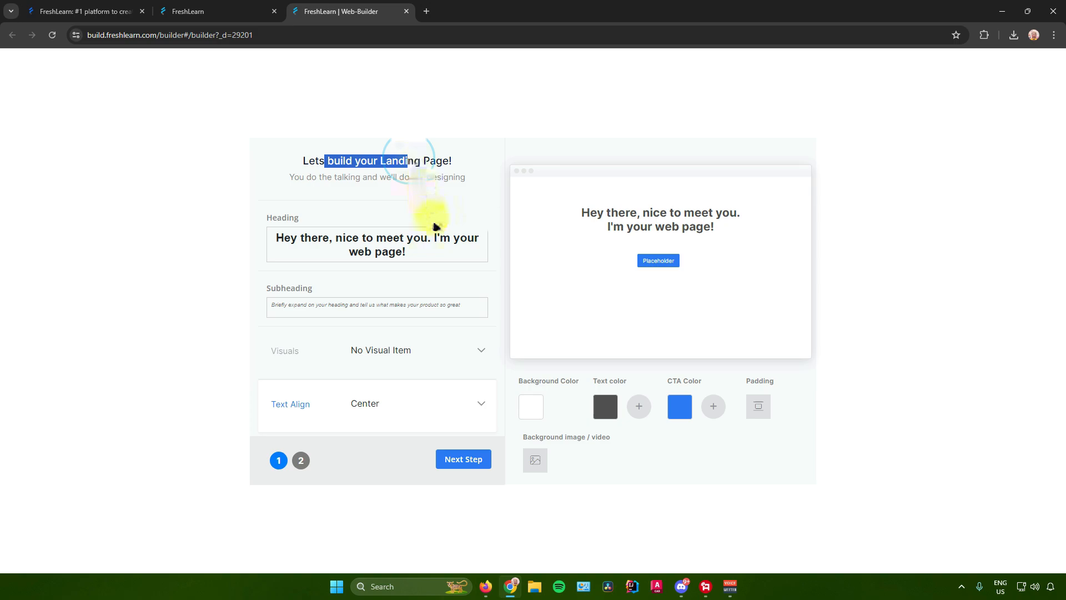
click(461, 457)
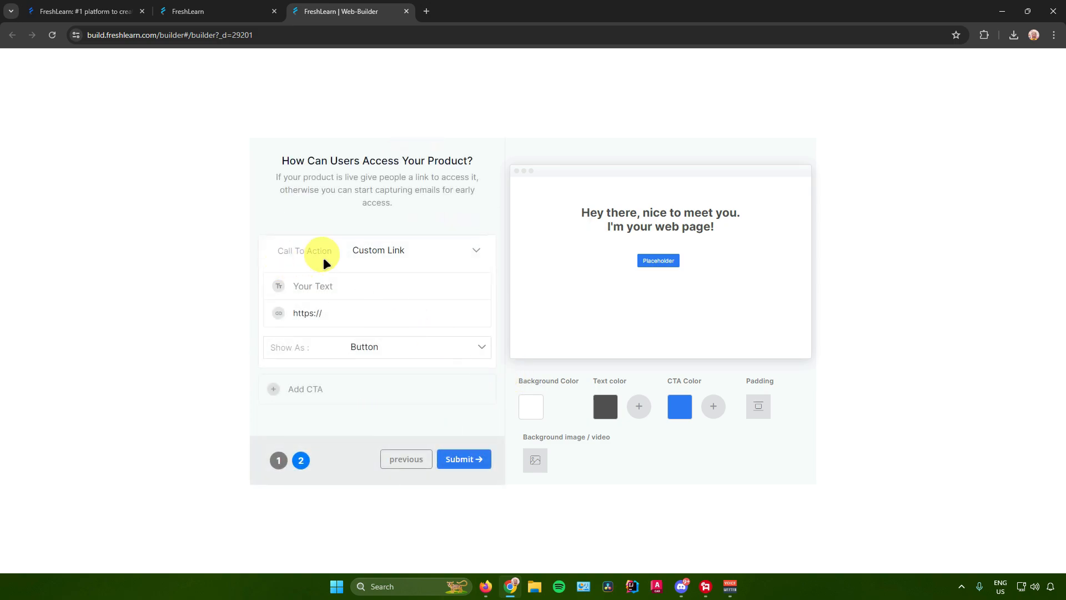
Keep the landing page's call to action as a Custom Link shown as a Button, and submit the page setup
click(350, 286)
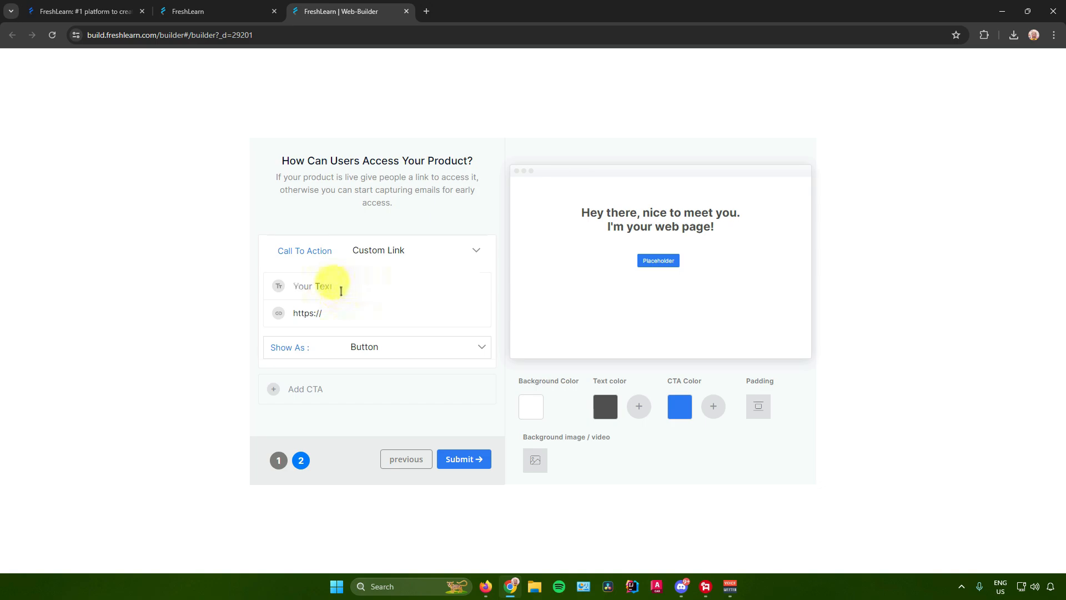
click(361, 309)
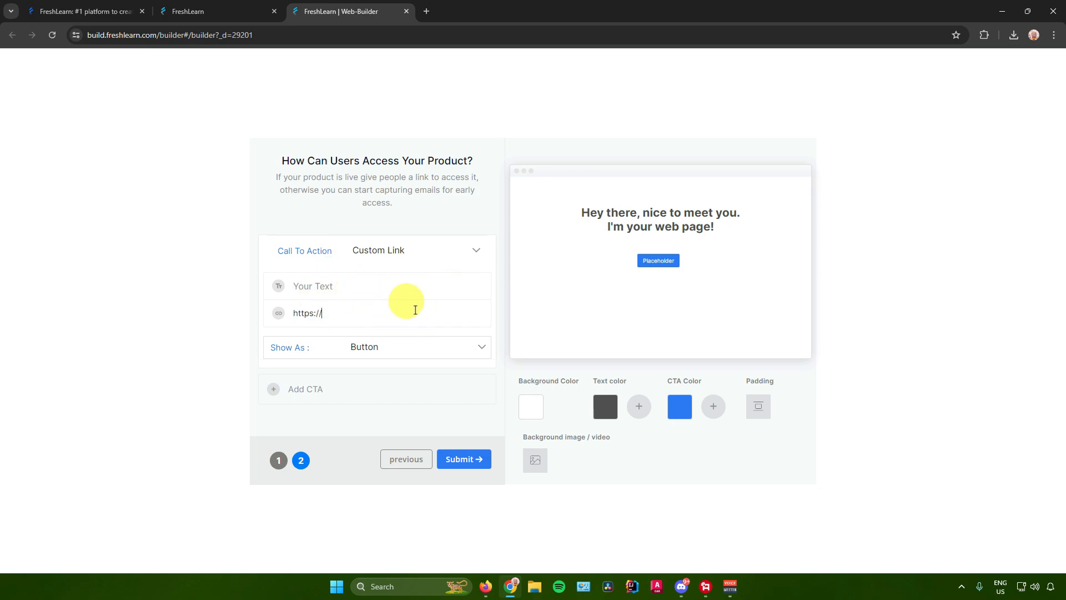
click(469, 350)
click(465, 345)
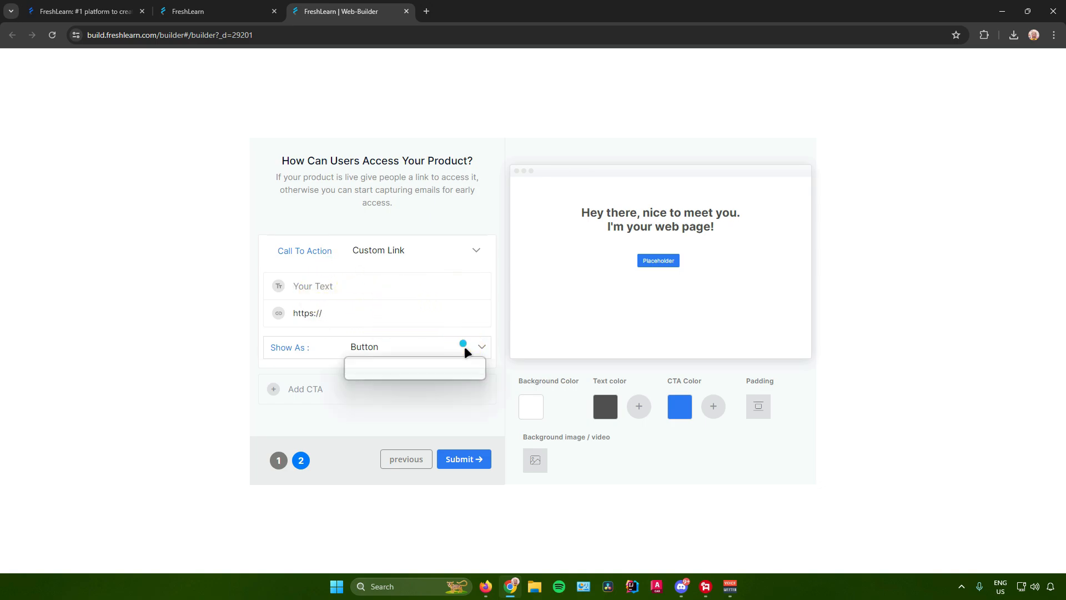
click(392, 347)
click(391, 345)
click(389, 344)
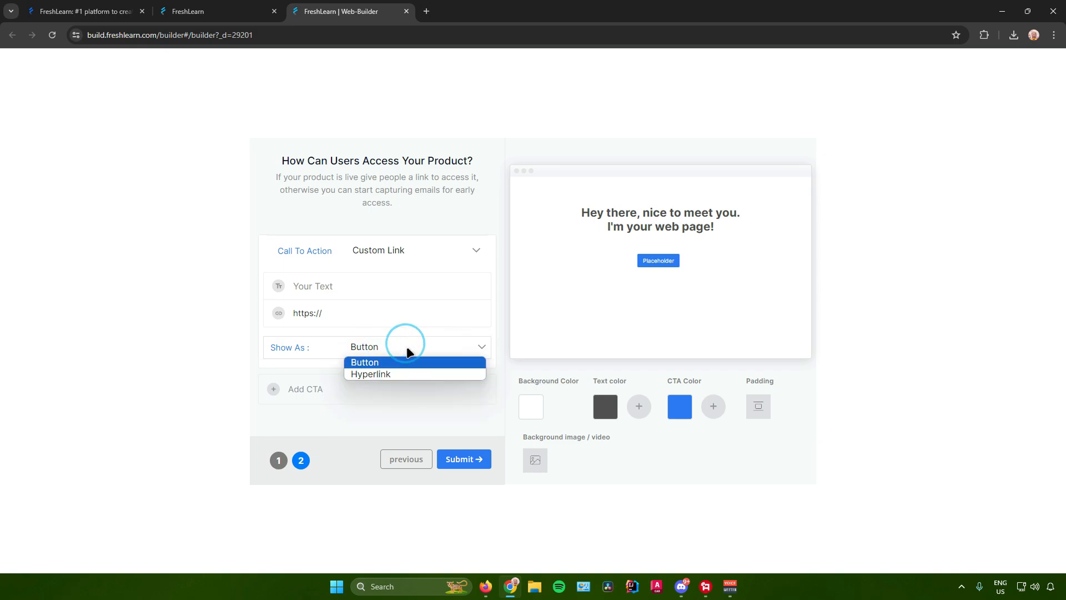
click(399, 336)
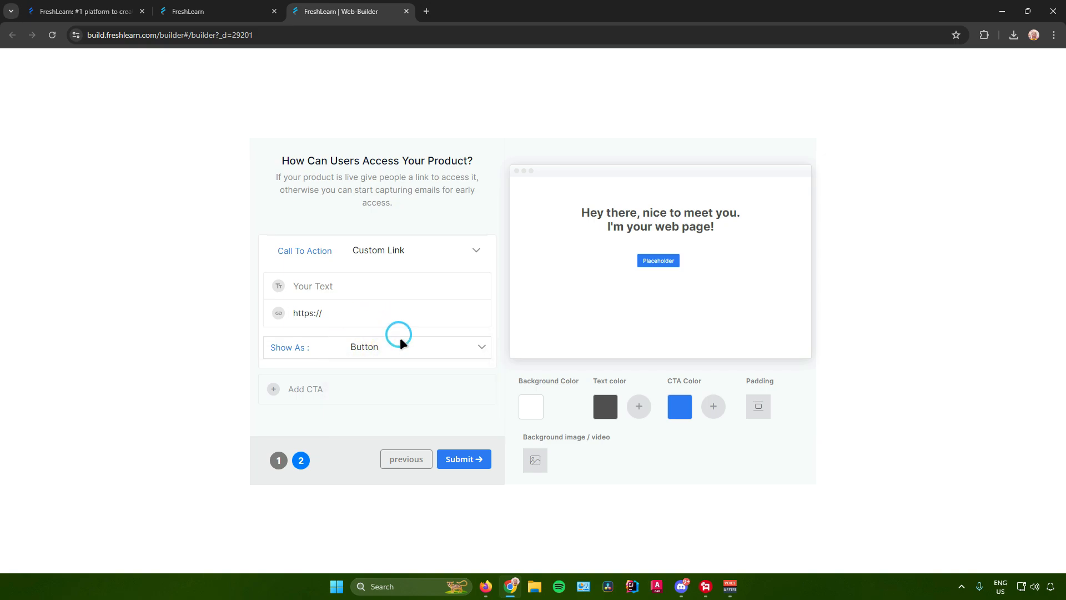
click(464, 459)
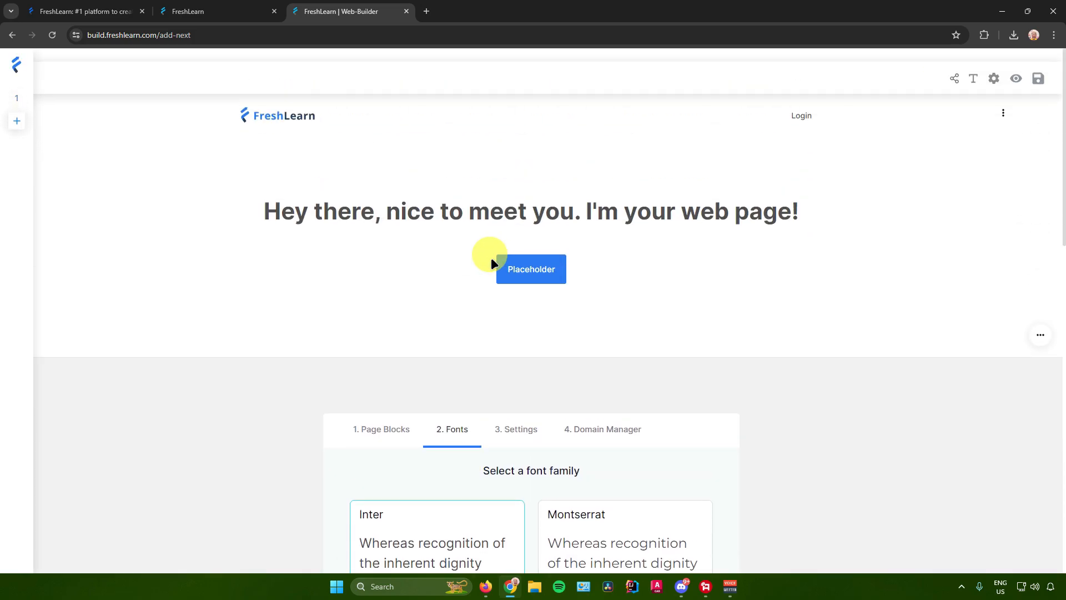
Browse the landing page's font families, keep Inter, and save the font choice to continue to the page settings
scroll(493, 261, down, 4)
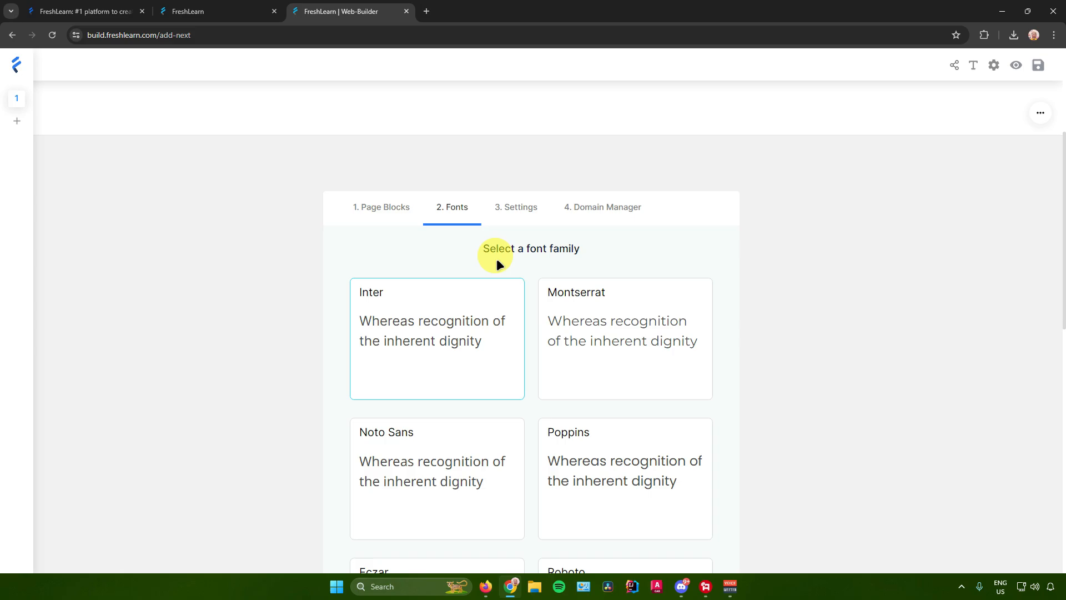
scroll(496, 259, down, 4)
scroll(455, 261, down, 8)
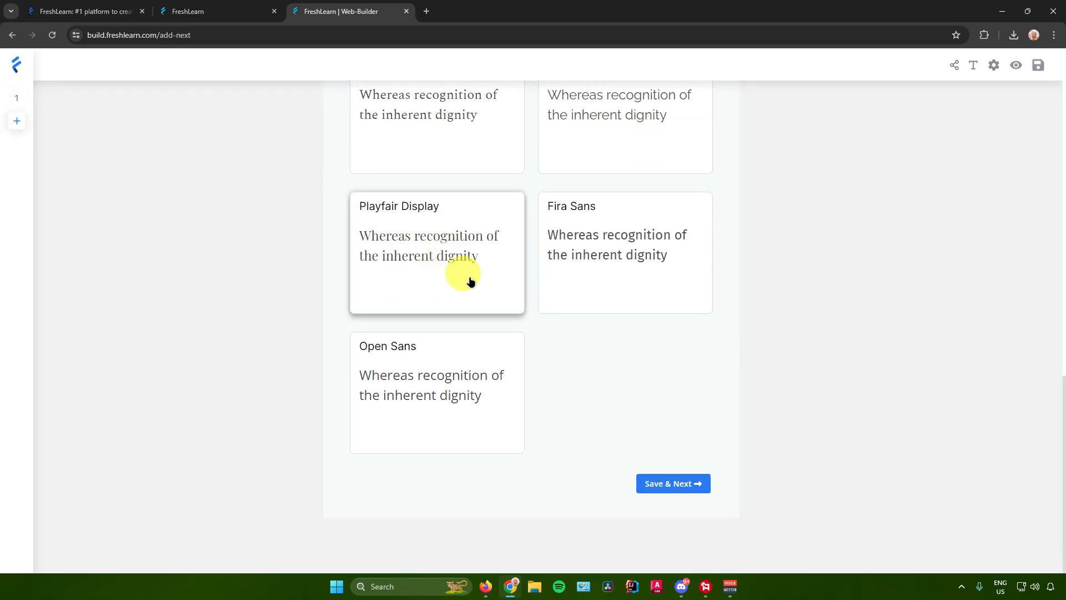
scroll(579, 337, up, 2)
scroll(581, 341, down, 2)
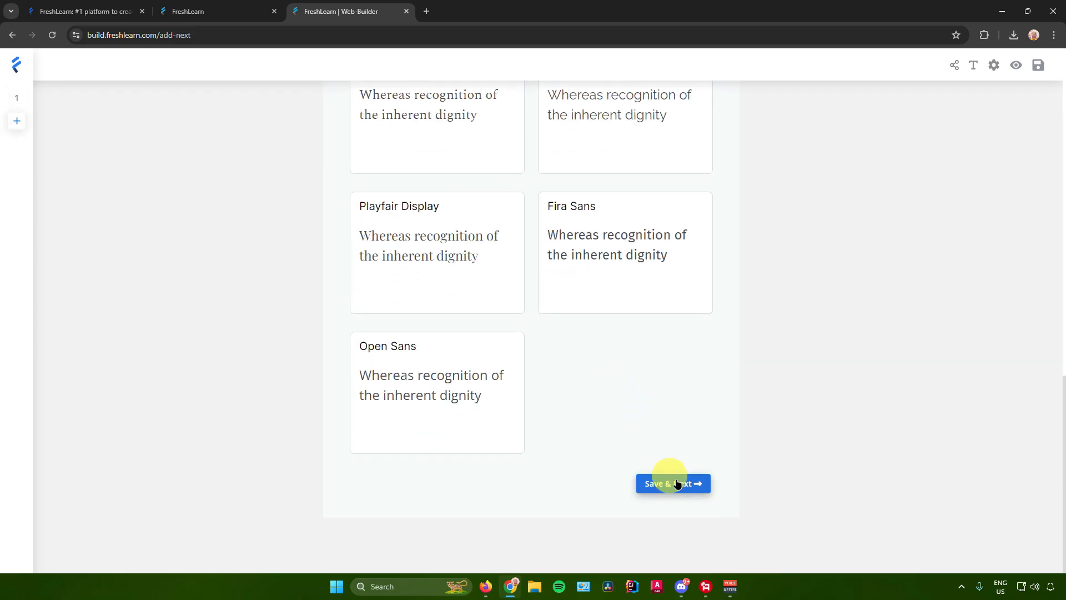
scroll(584, 416, up, 2)
scroll(584, 416, down, 2)
click(679, 483)
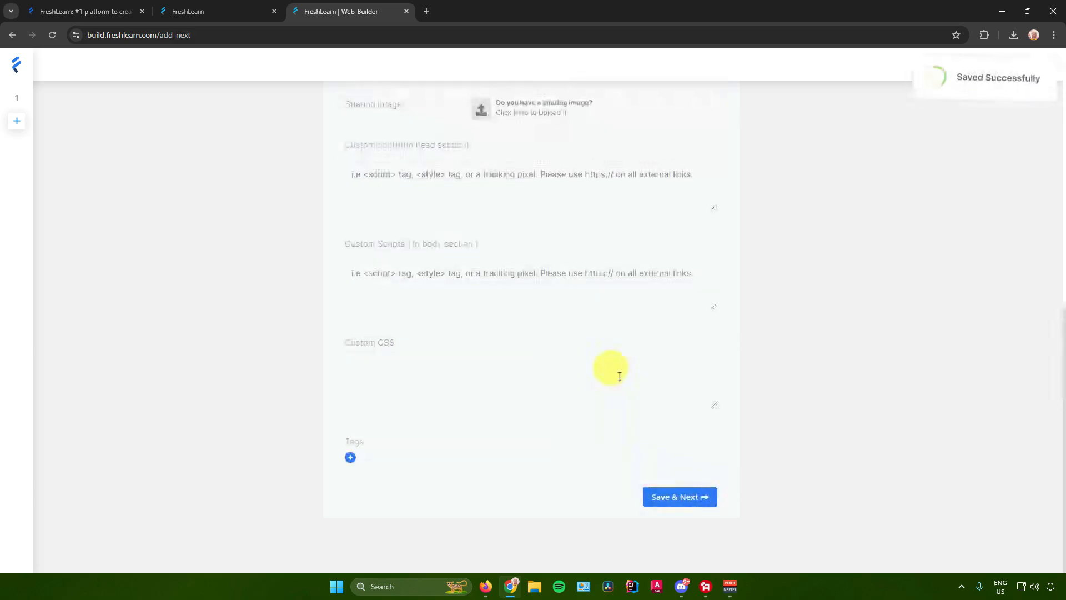
Examine the landing page's settings, covering its title, description, sharing image, custom scripts, custom CSS and tags
scroll(583, 364, up, 7)
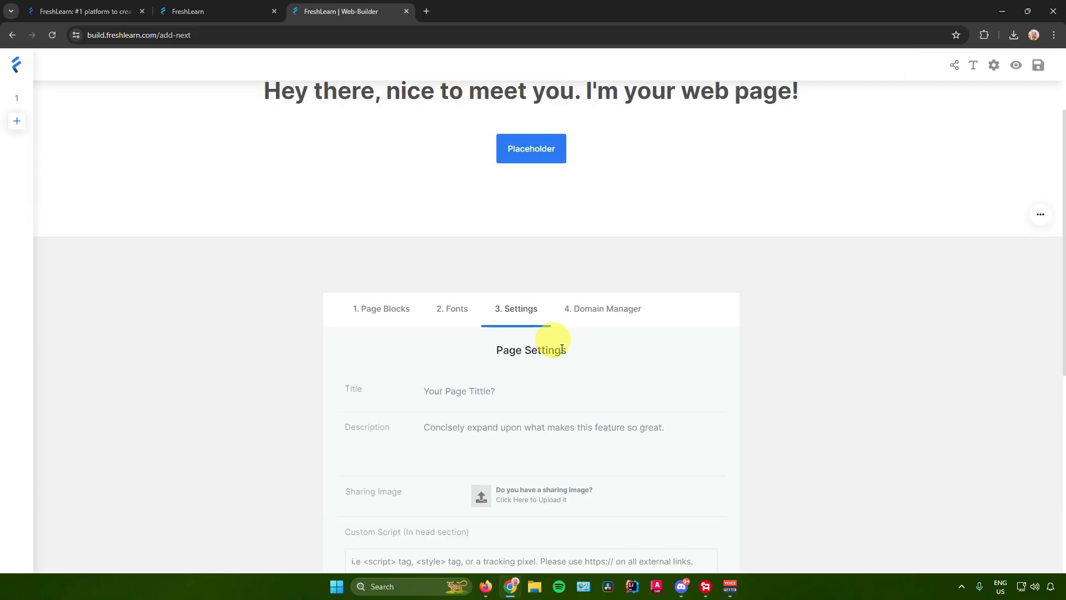
scroll(562, 348, down, 3)
scroll(441, 221, down, 4)
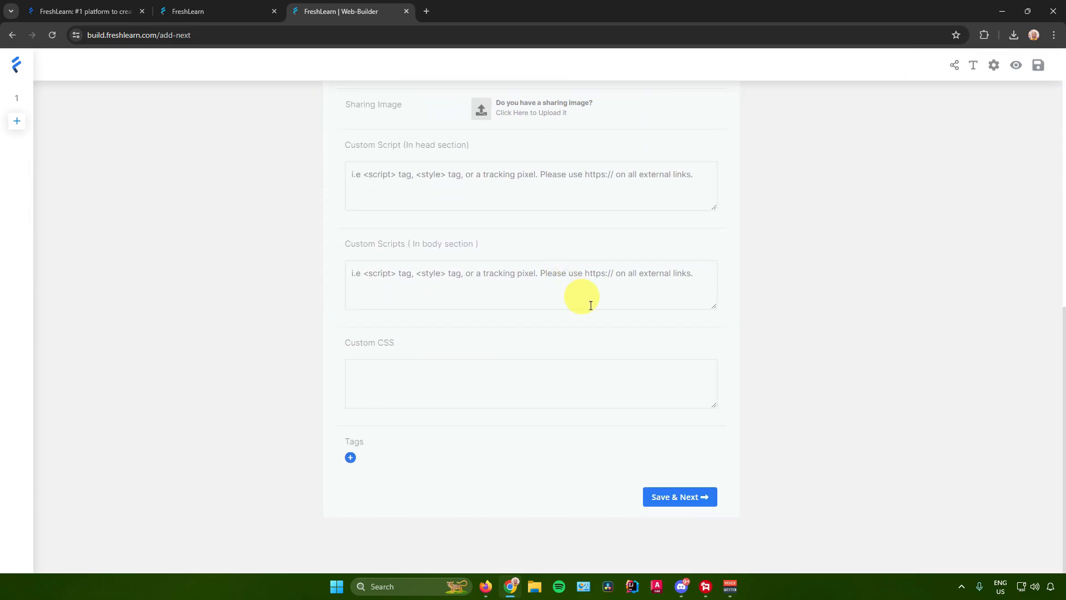
scroll(588, 304, up, 7)
scroll(607, 316, down, 7)
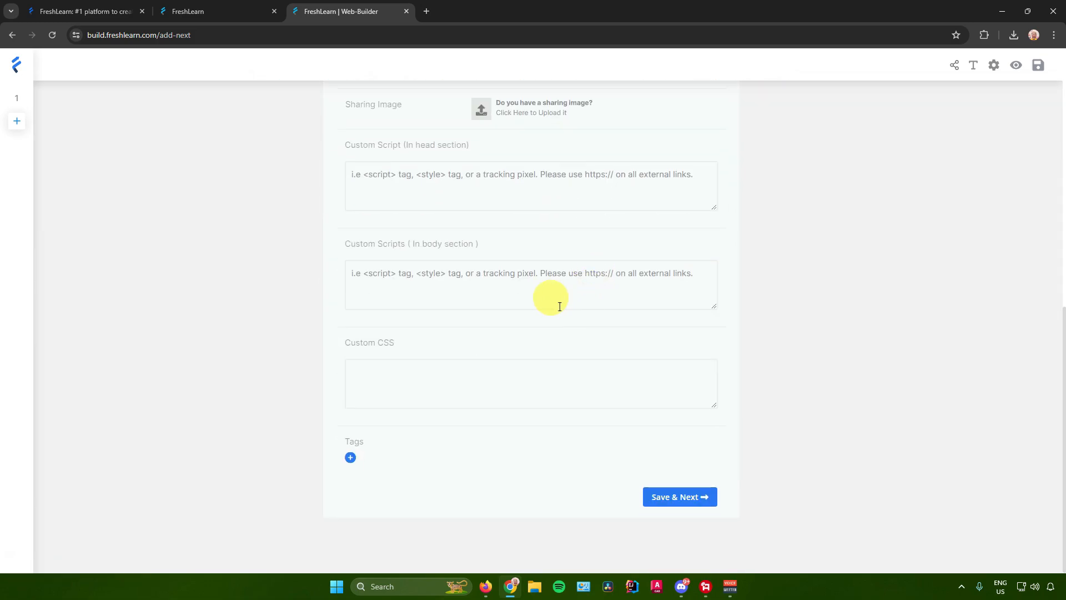
scroll(560, 307, up, 7)
Review the landing page's customisable URL in the Domain Manager without updating it
click(584, 311)
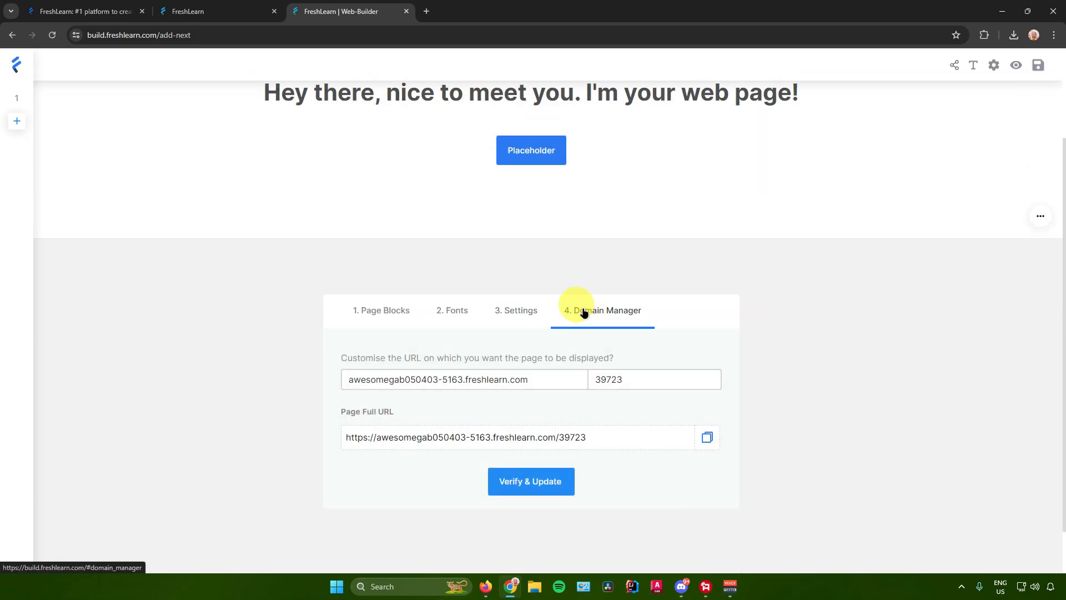
scroll(577, 313, down, 1)
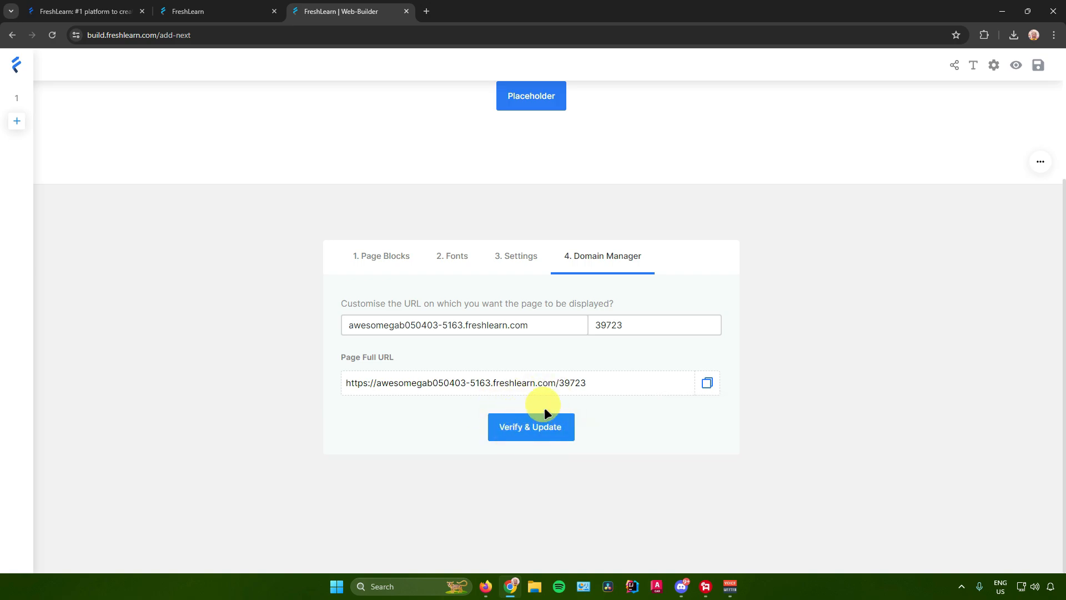
scroll(540, 400, up, 3)
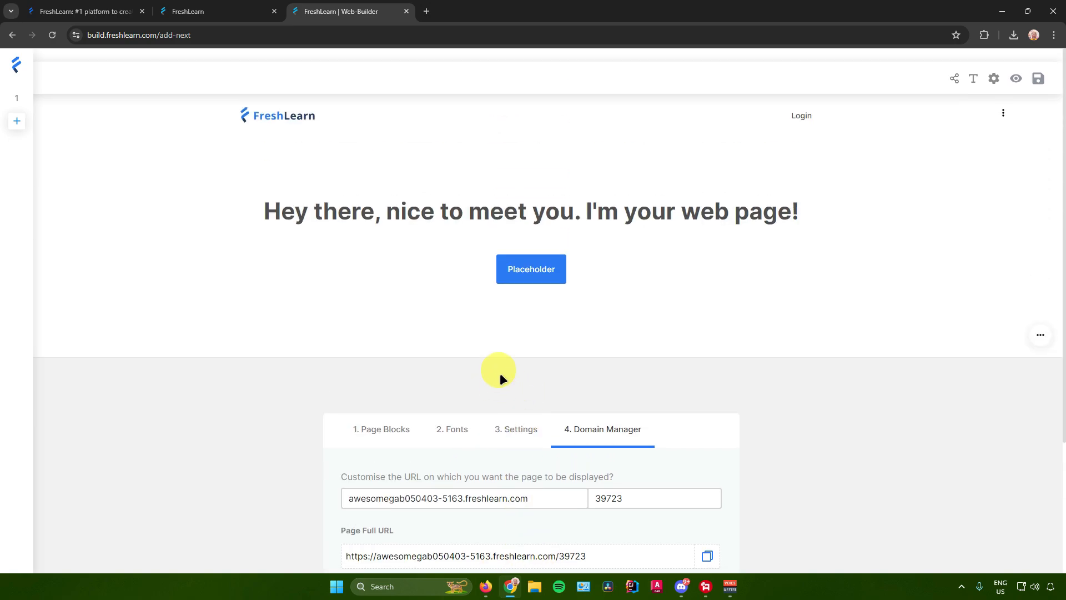
Return to the course settings and review the Gamification points for chapter completion without saving
click(218, 11)
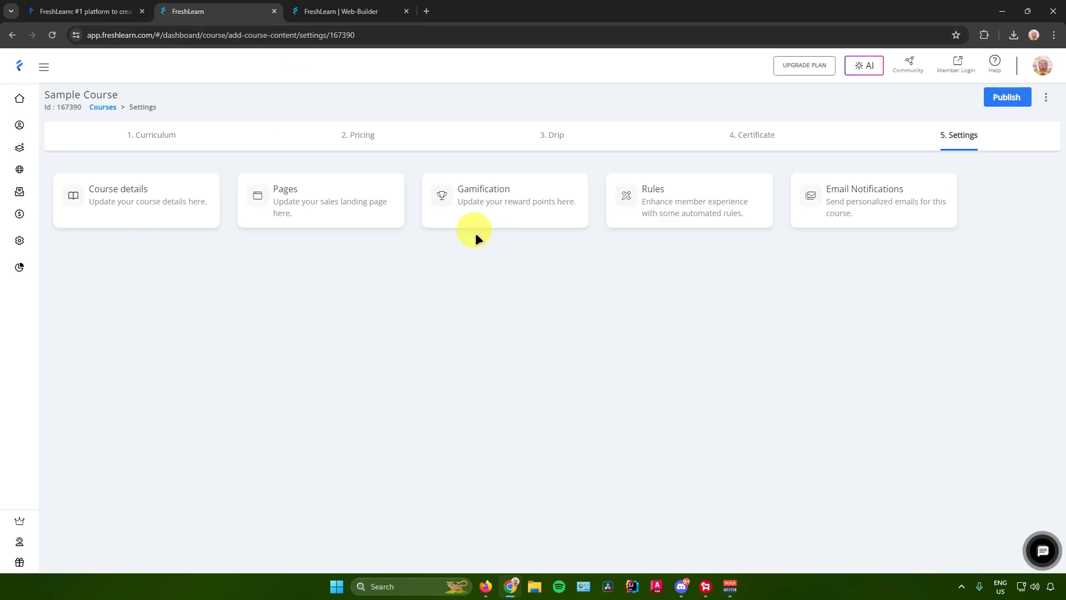
click(477, 207)
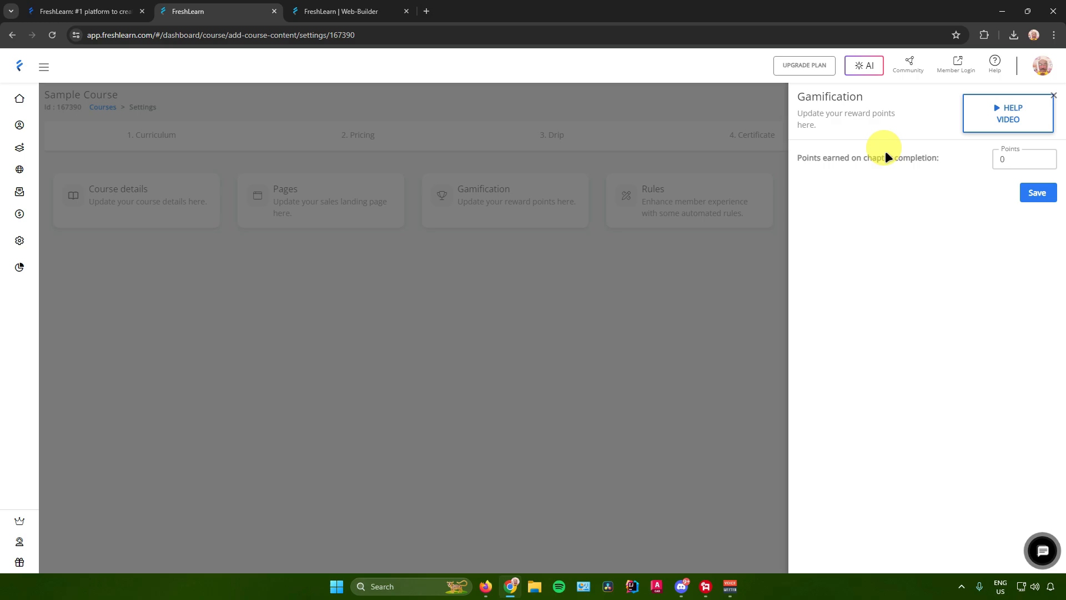
click(1053, 95)
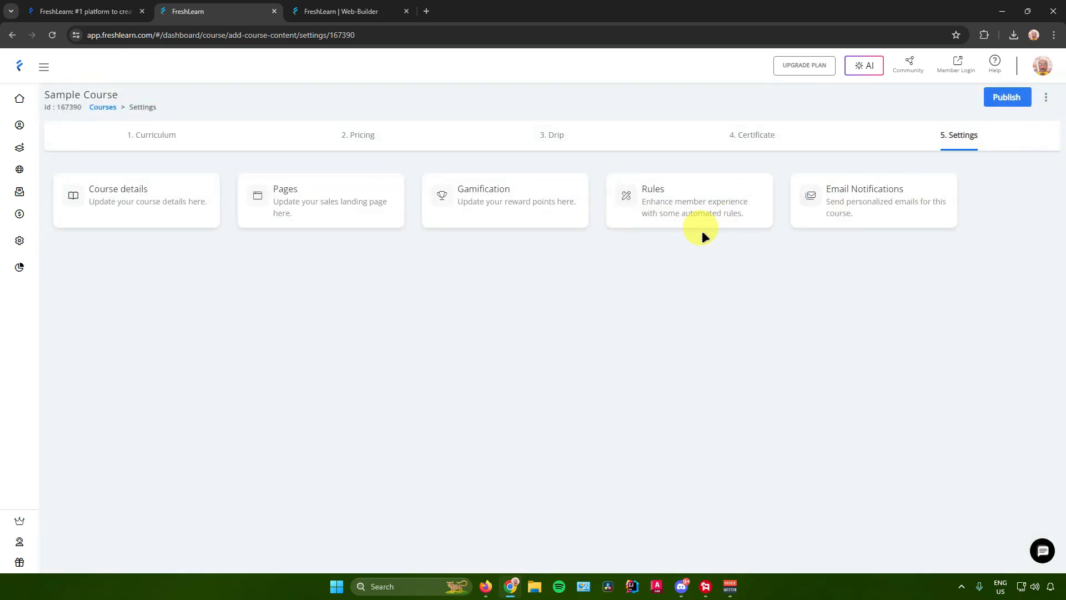
Review the course's automated Rules and its Email Notification templates without changing either
click(695, 203)
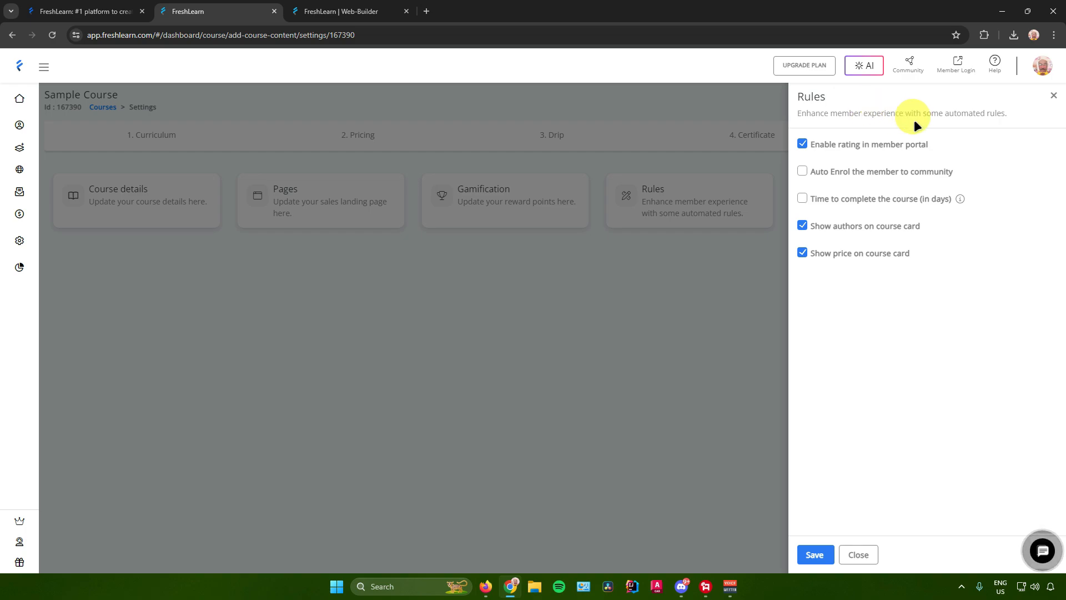
drag(815, 114, 1011, 118)
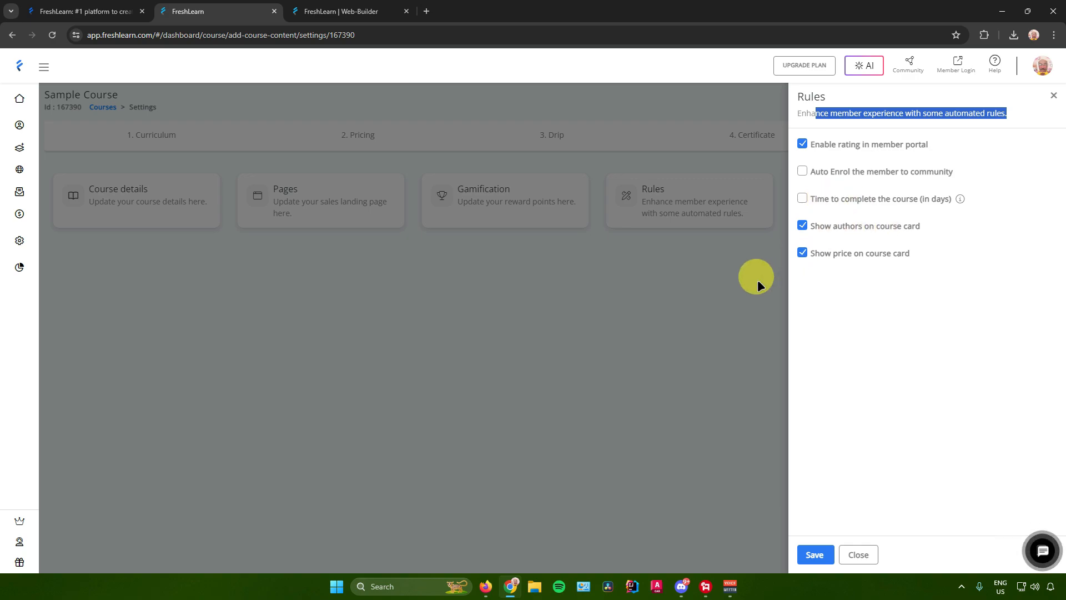
click(669, 270)
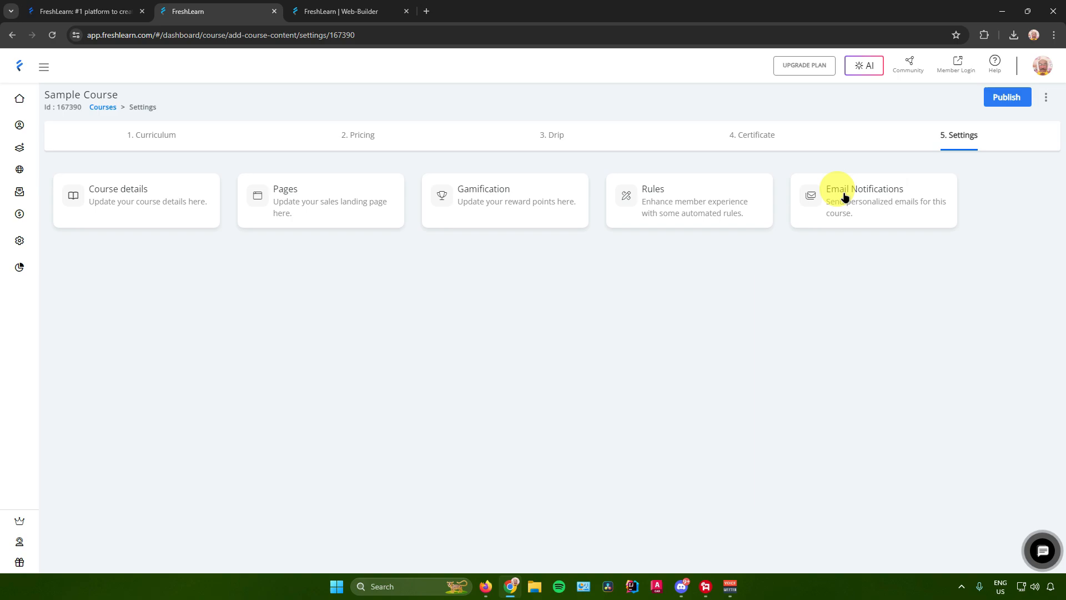
click(877, 207)
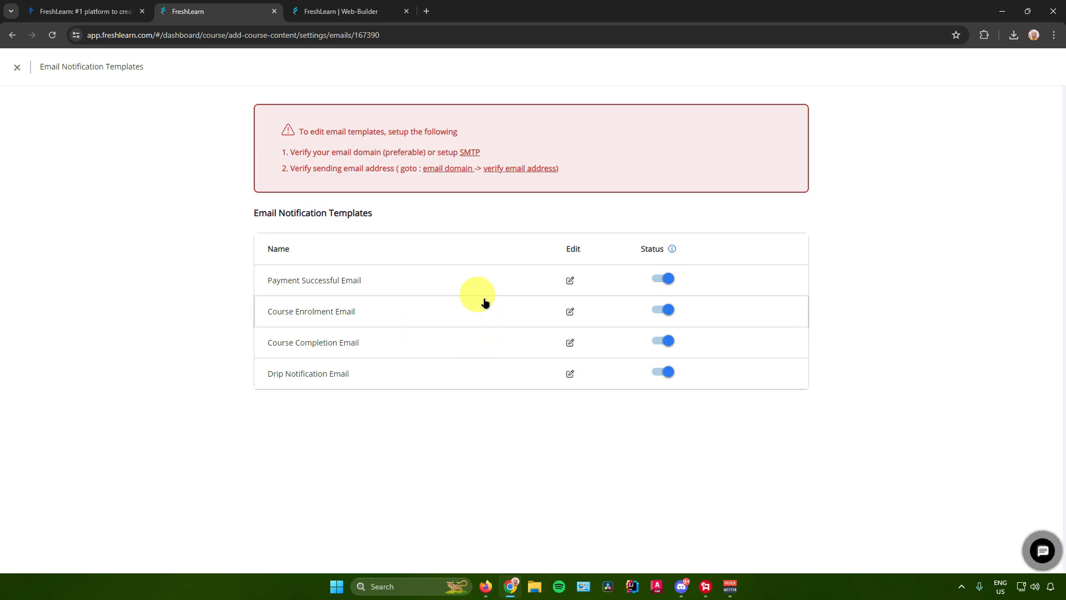
click(17, 67)
Revisit the course's Curriculum, Pricing and Drip stages, and publish Sample Course from its curriculum
click(167, 135)
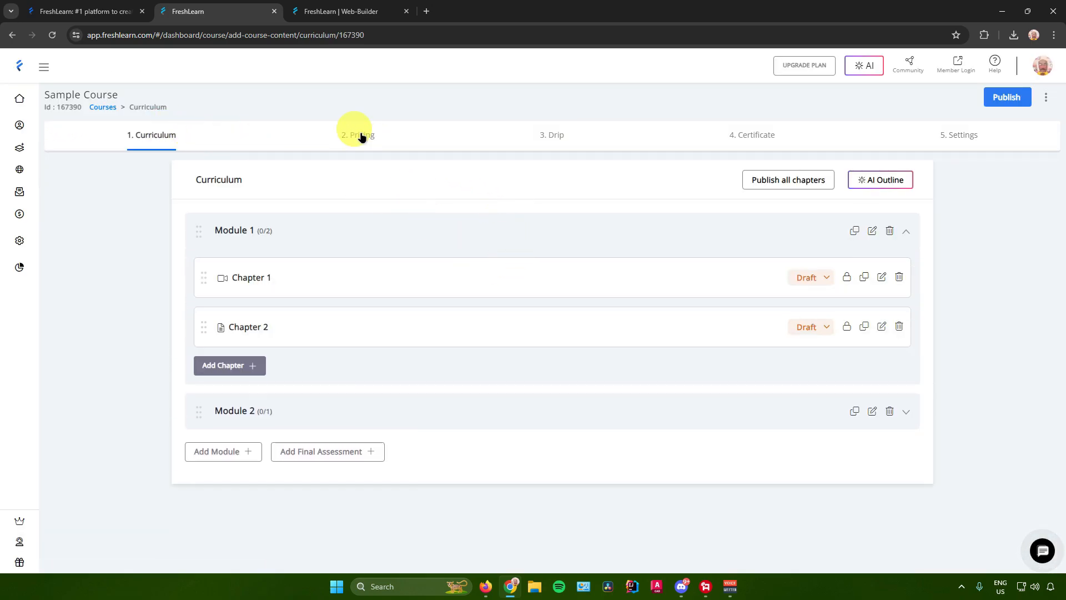
click(361, 136)
click(530, 135)
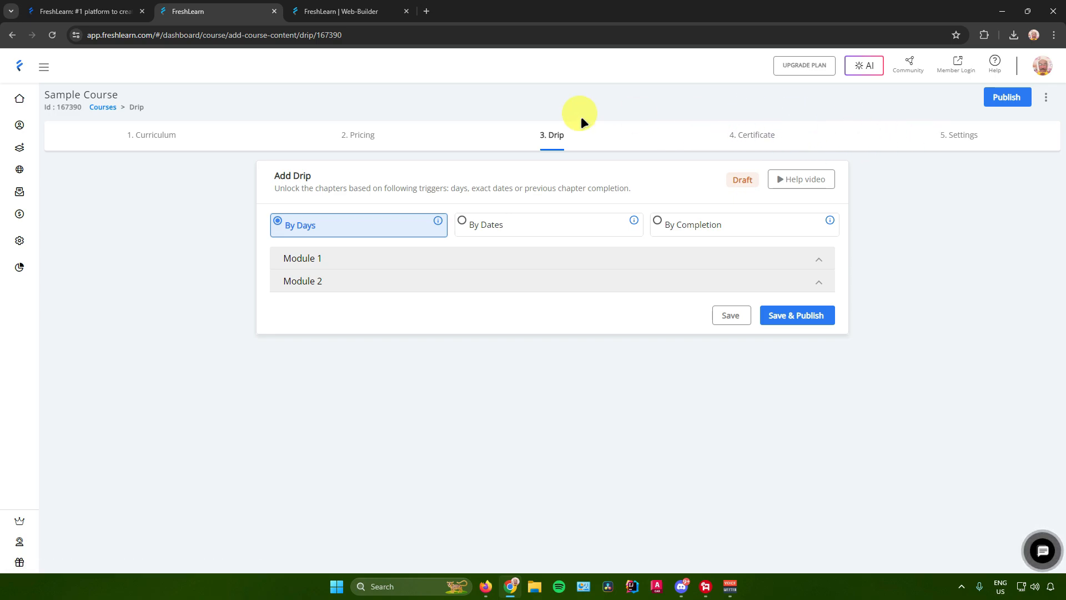
click(146, 138)
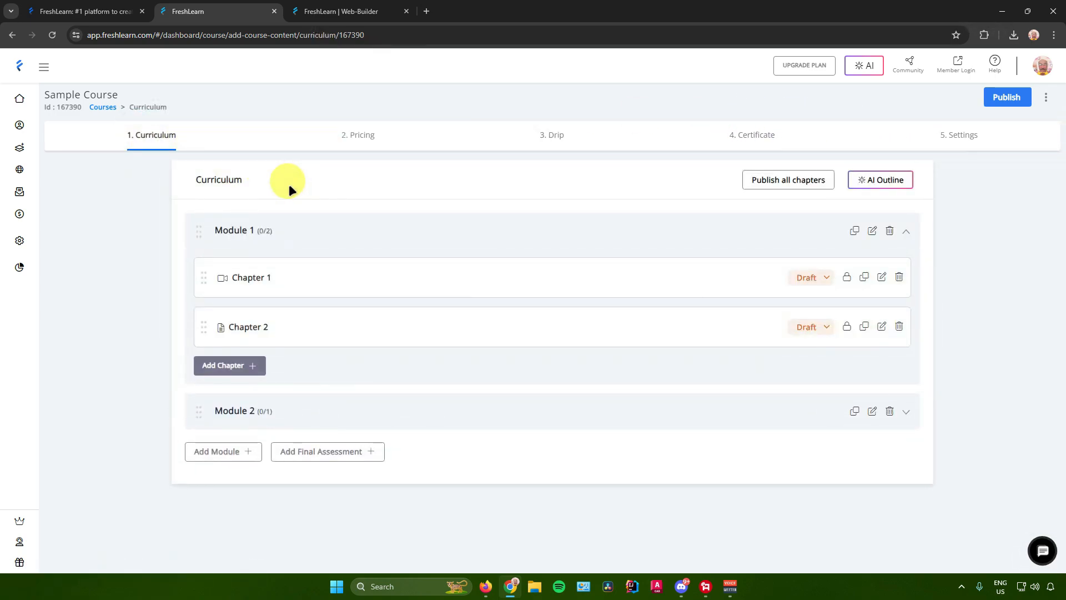
click(1010, 97)
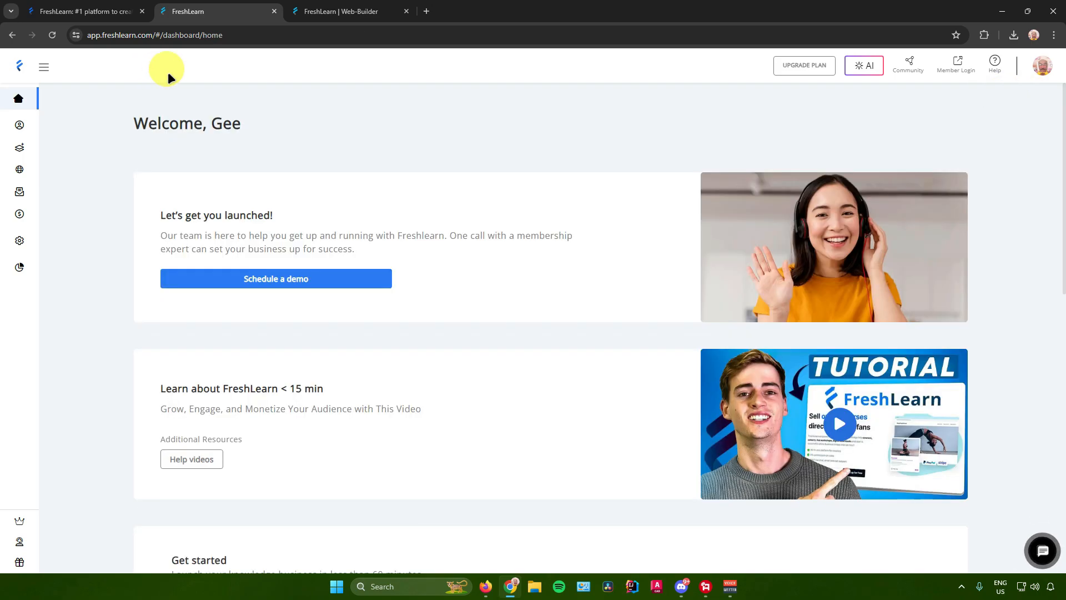
Open the website's Pages list from the expanded navigation and start adding a new page
click(60, 66)
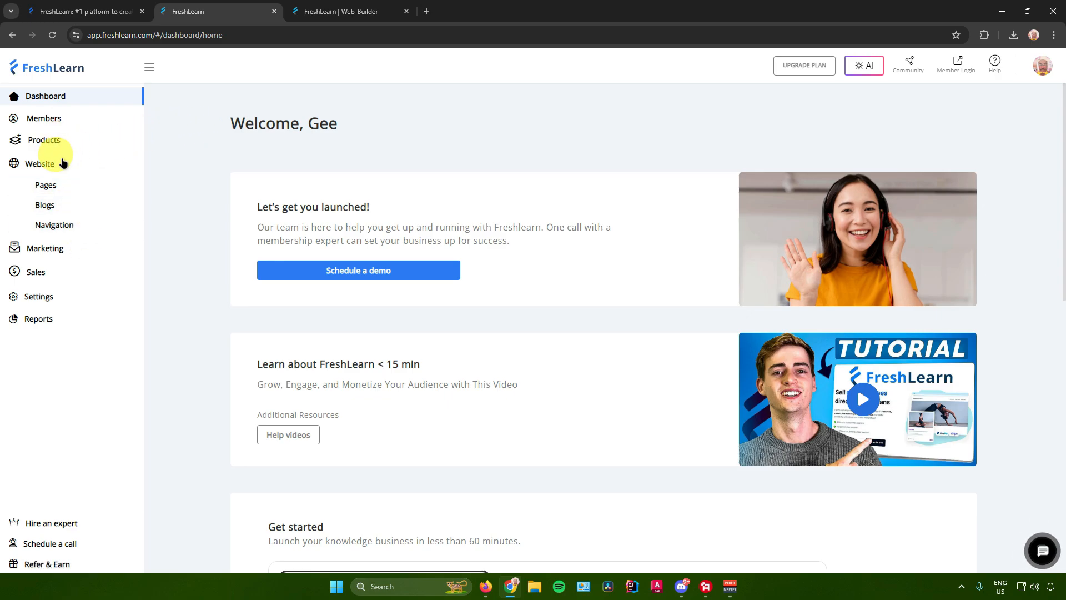
click(48, 166)
click(42, 164)
click(55, 184)
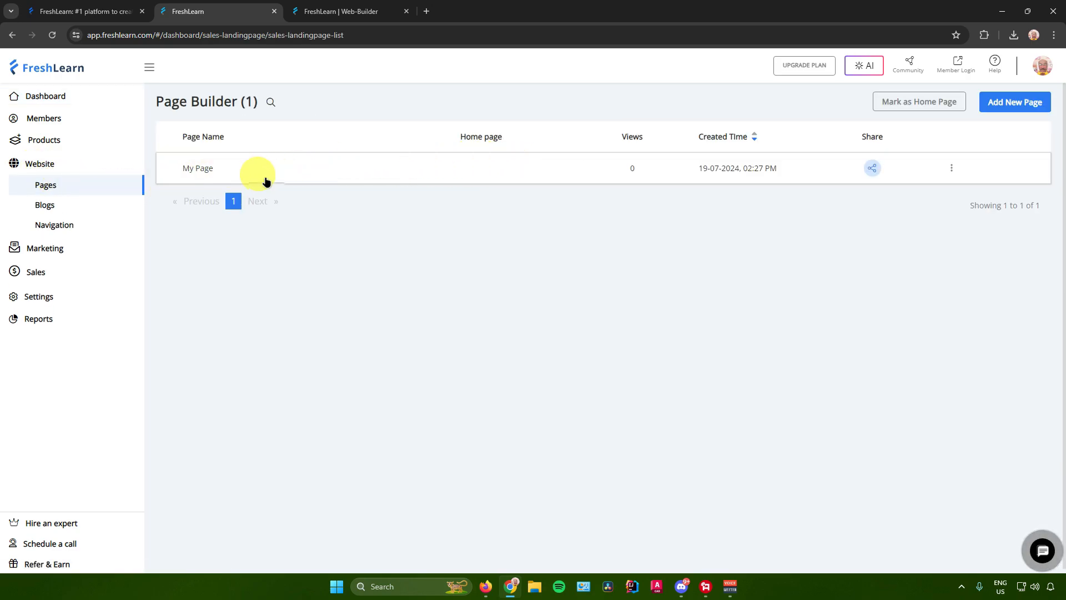
click(1012, 101)
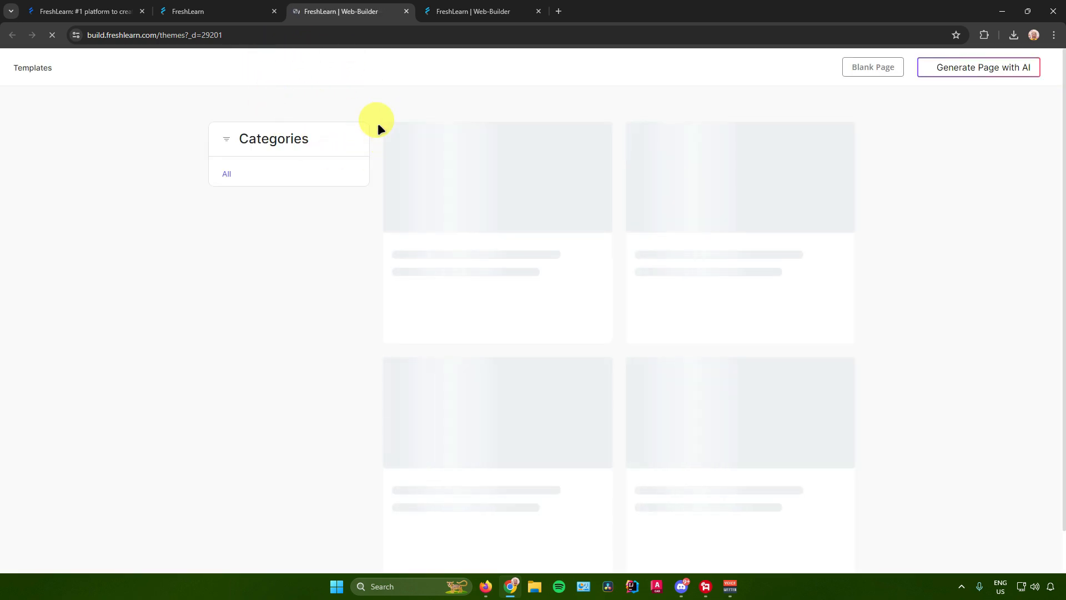
Browse the page templates and pick the Marketing Fundamentals Sales Page template
mouse_move(511, 252)
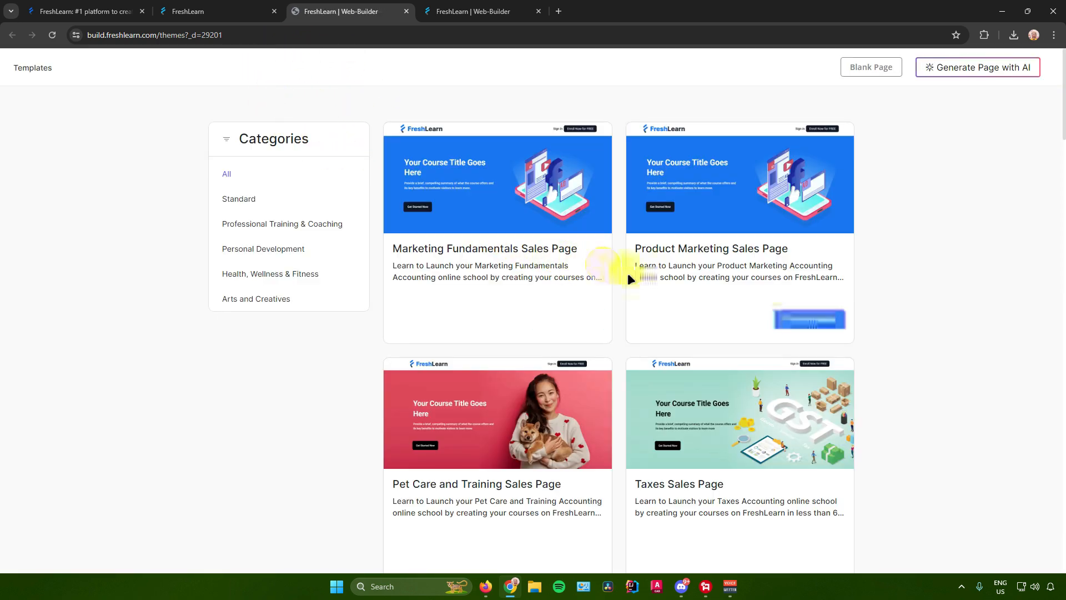
scroll(721, 310, down, 4)
scroll(594, 264, up, 3)
scroll(595, 265, up, 2)
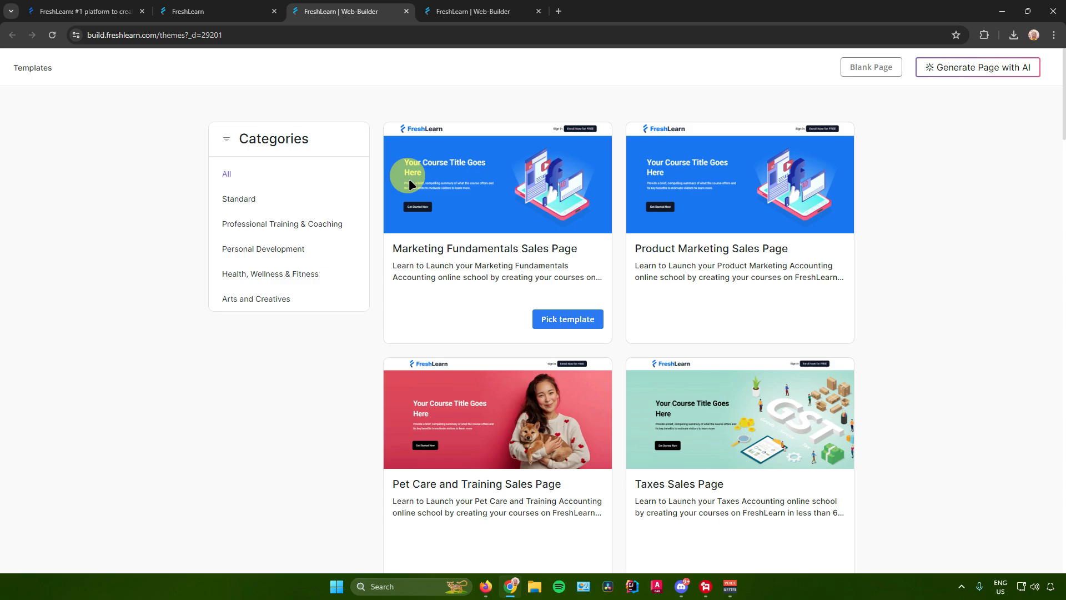
click(575, 319)
Look over the template's page blocks, save the page, and browse its font families, keeping Roboto
scroll(422, 256, down, 3)
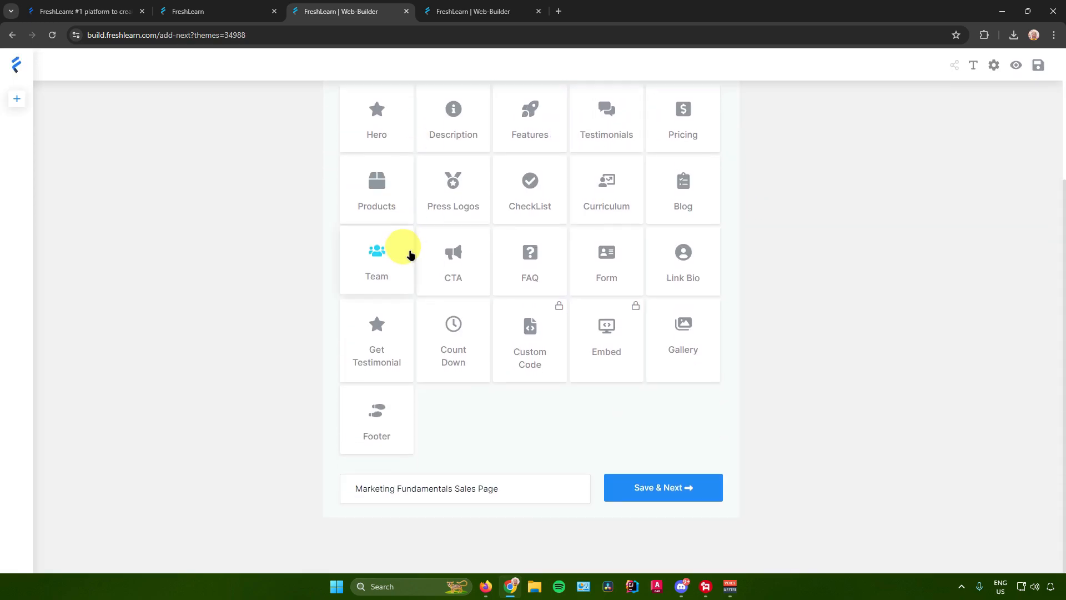
scroll(492, 280, up, 3)
scroll(503, 270, down, 4)
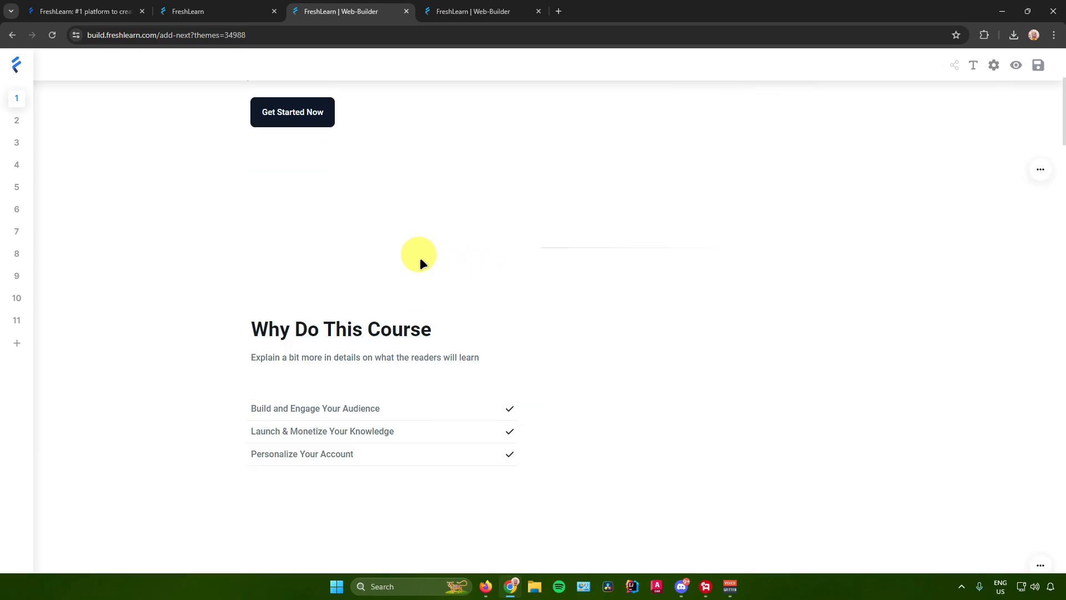
scroll(421, 259, up, 4)
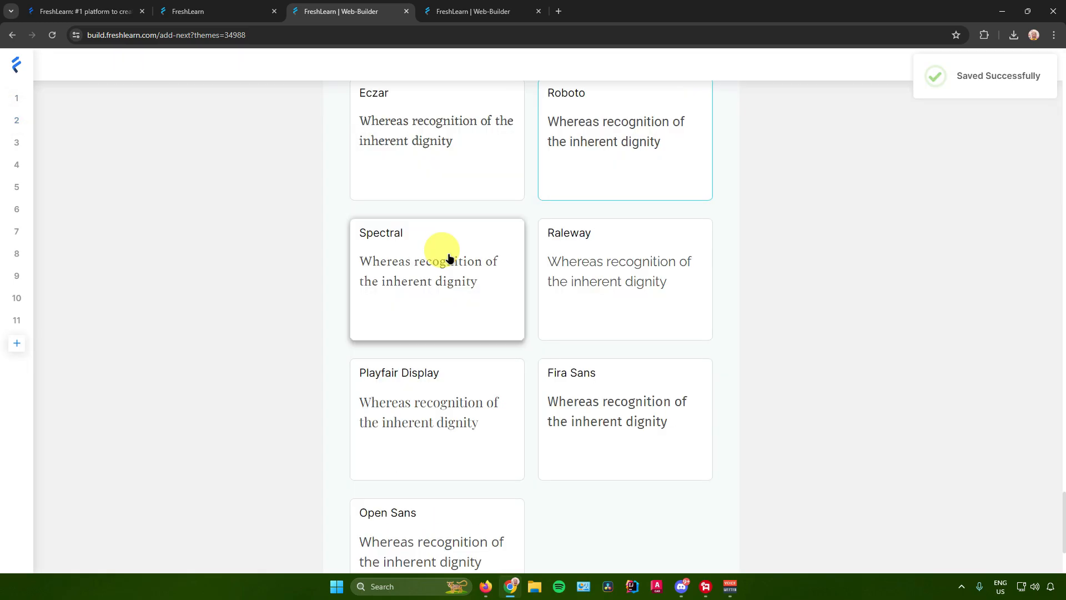
scroll(451, 256, up, 6)
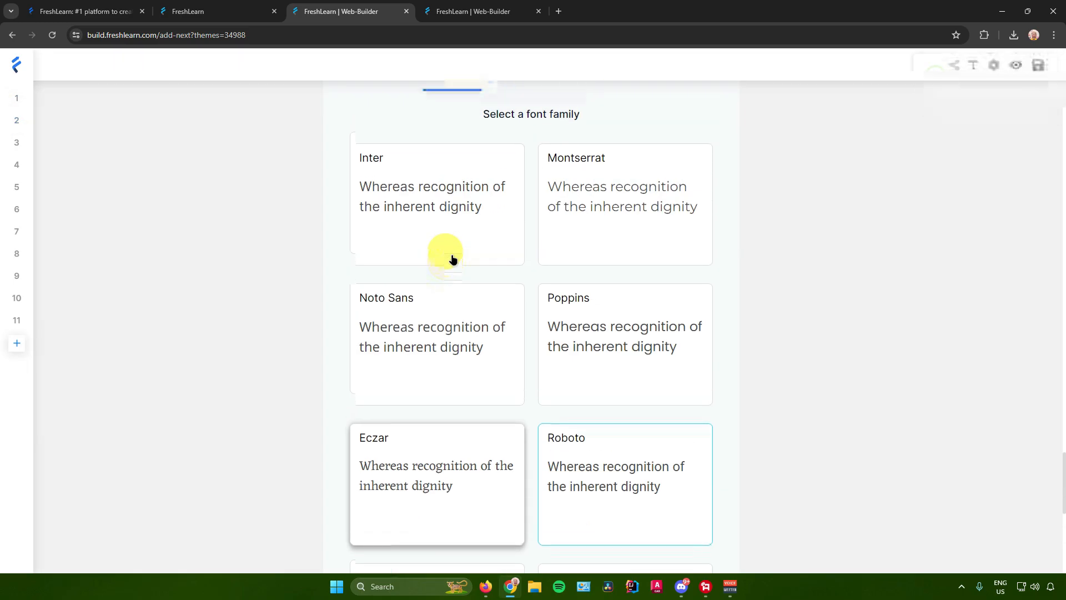
scroll(453, 255, up, 5)
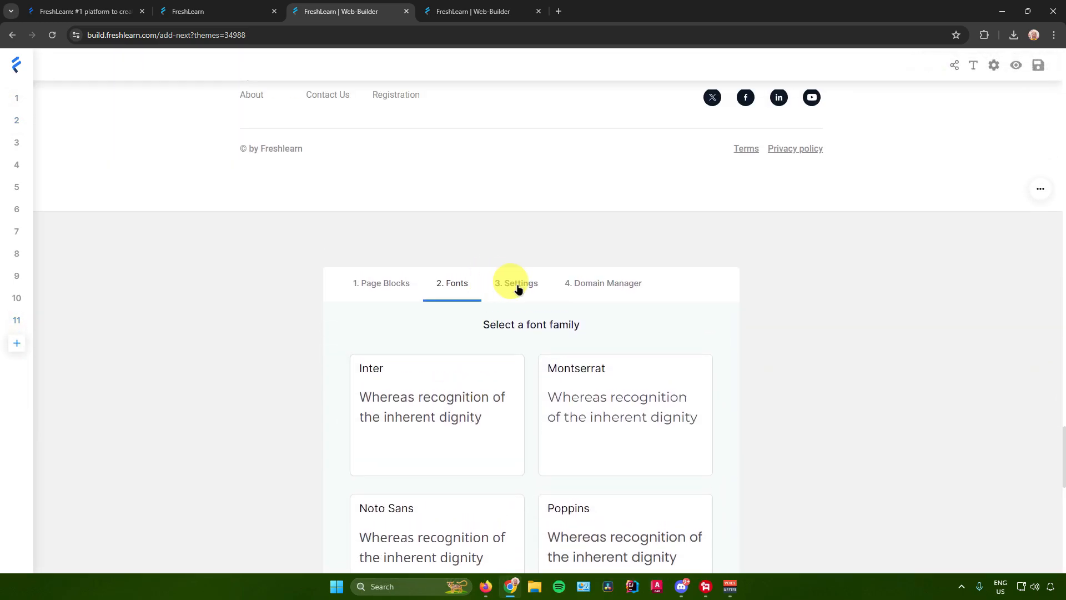
scroll(483, 294, down, 7)
scroll(565, 319, up, 6)
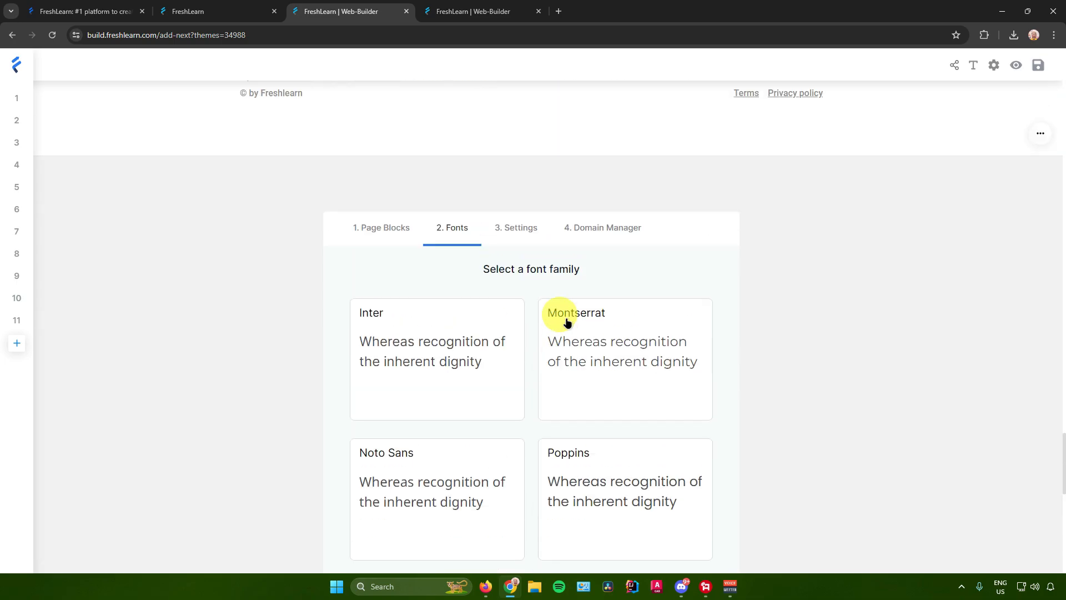
Examine the Marketing Fundamentals page's settings and Domain Manager URL without updating them, and close its page builder
click(514, 227)
scroll(612, 274, down, 4)
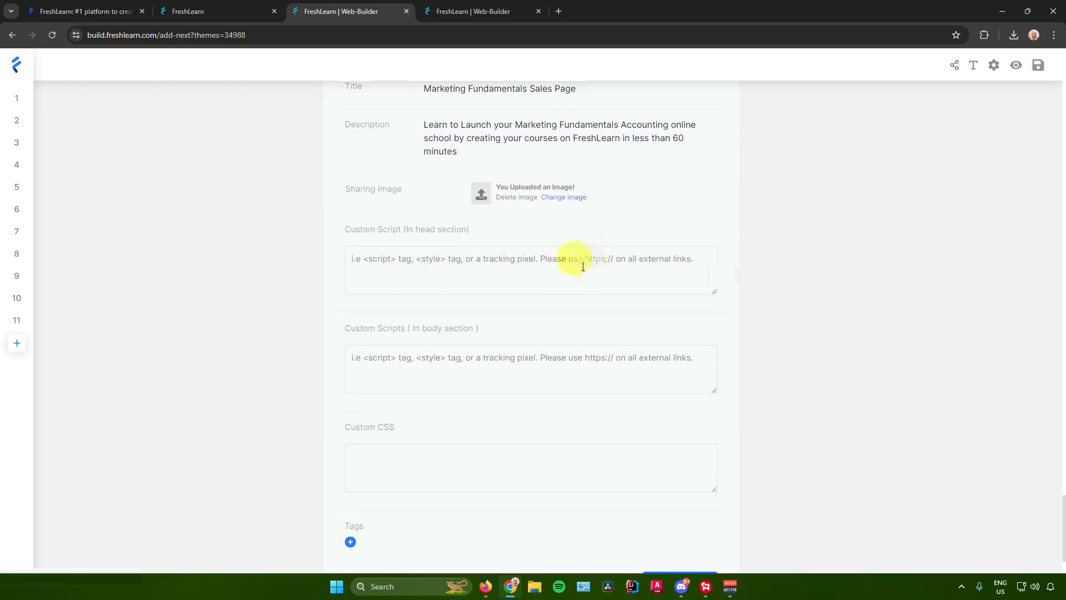
scroll(572, 266, up, 5)
scroll(556, 266, down, 6)
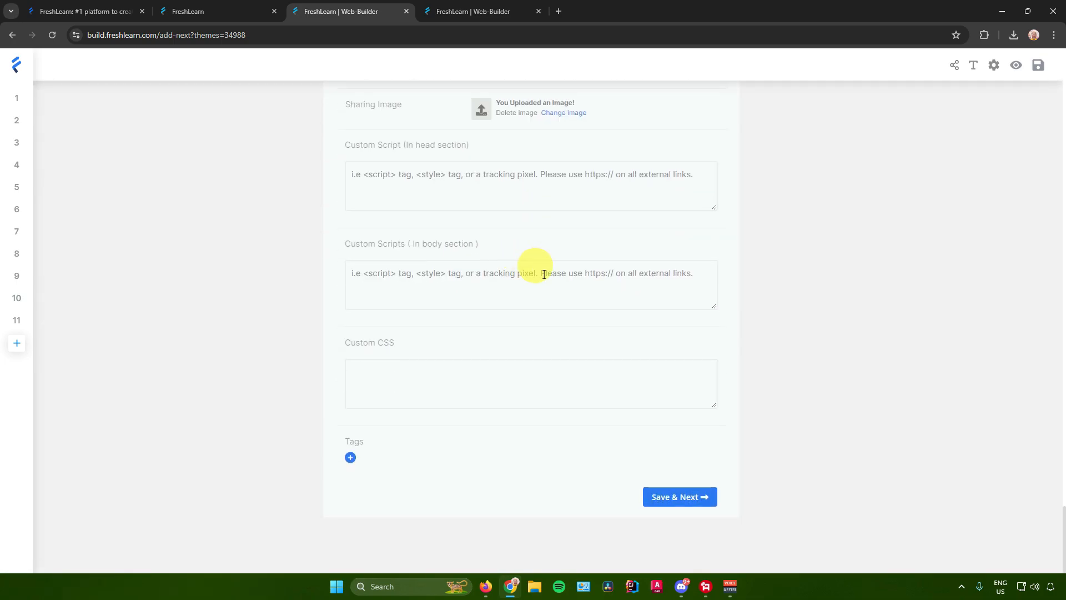
scroll(549, 270, up, 5)
scroll(561, 281, down, 5)
scroll(577, 222, up, 4)
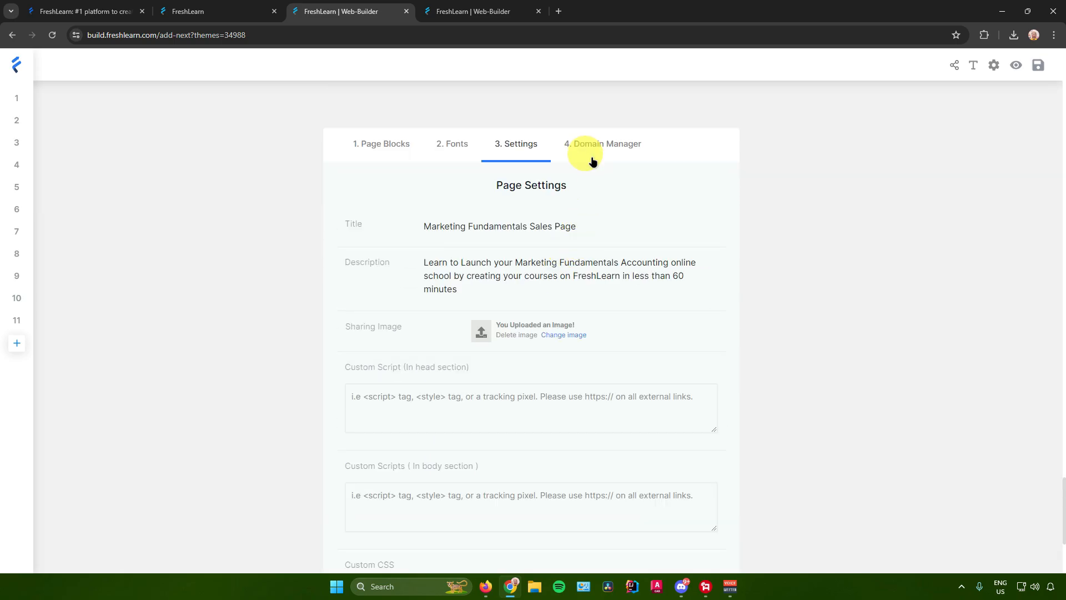
click(592, 160)
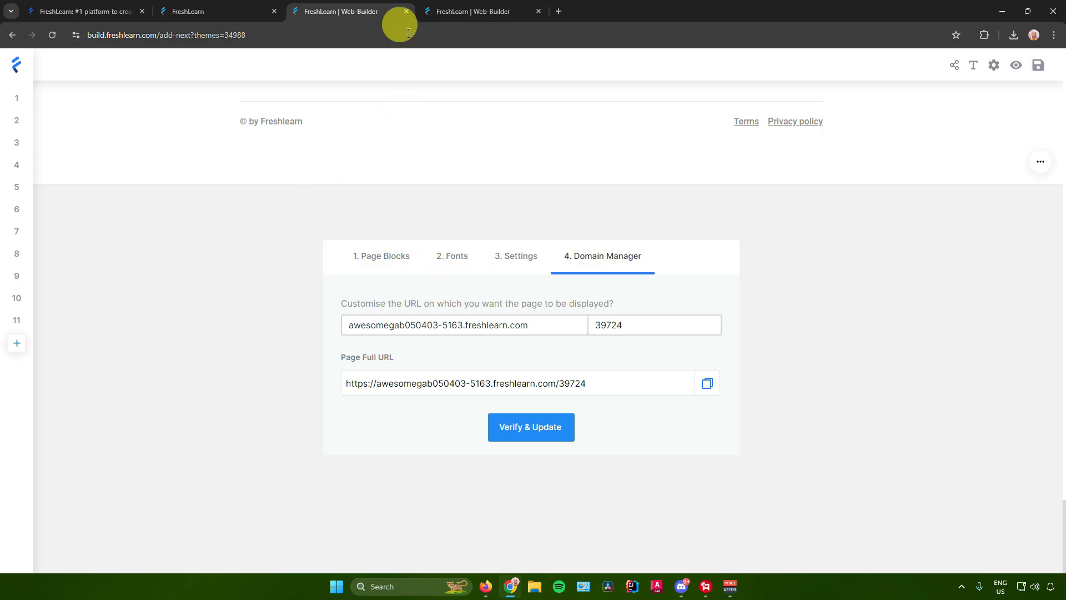
click(406, 11)
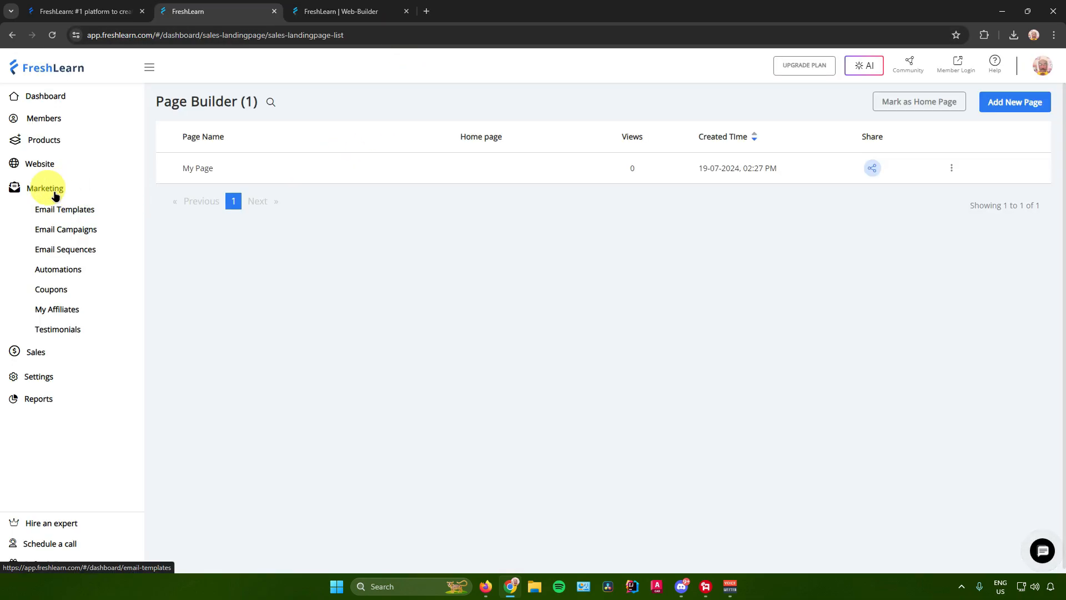
Create a new marketing email template named "Email"
click(65, 210)
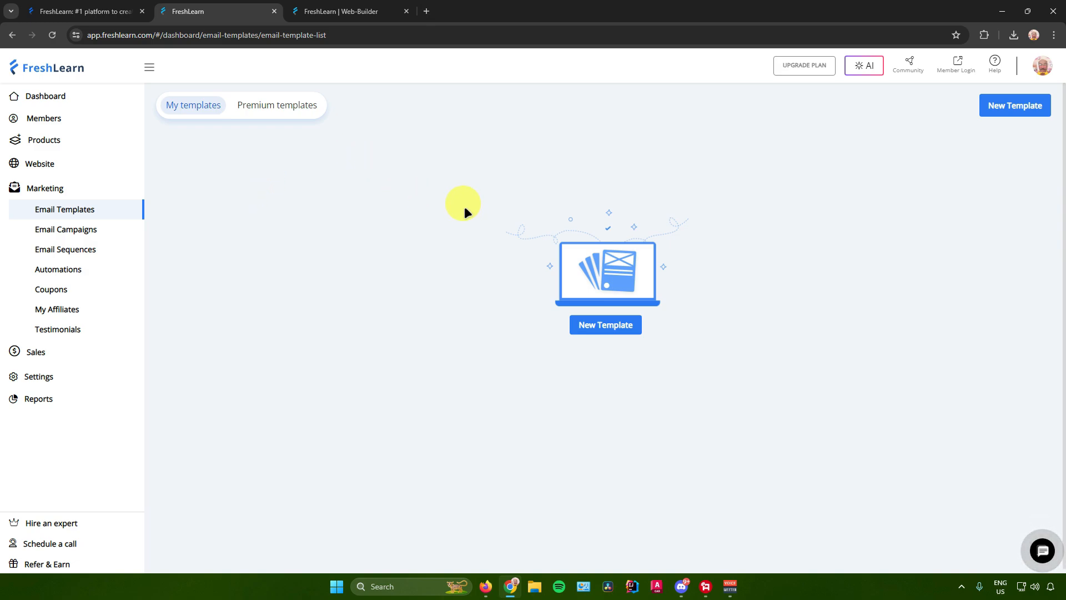
click(614, 317)
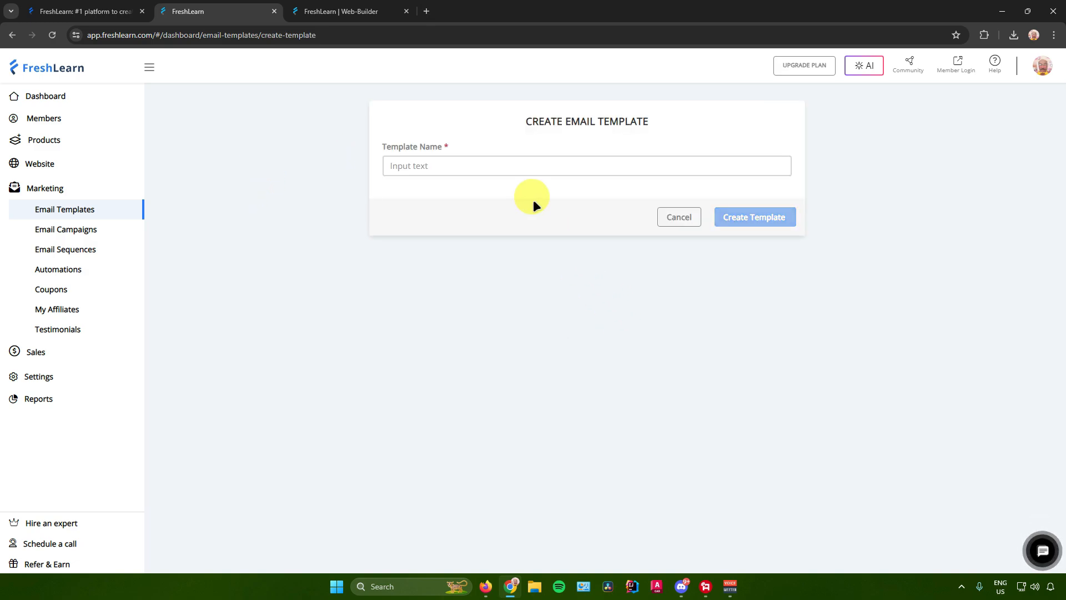
click(501, 165)
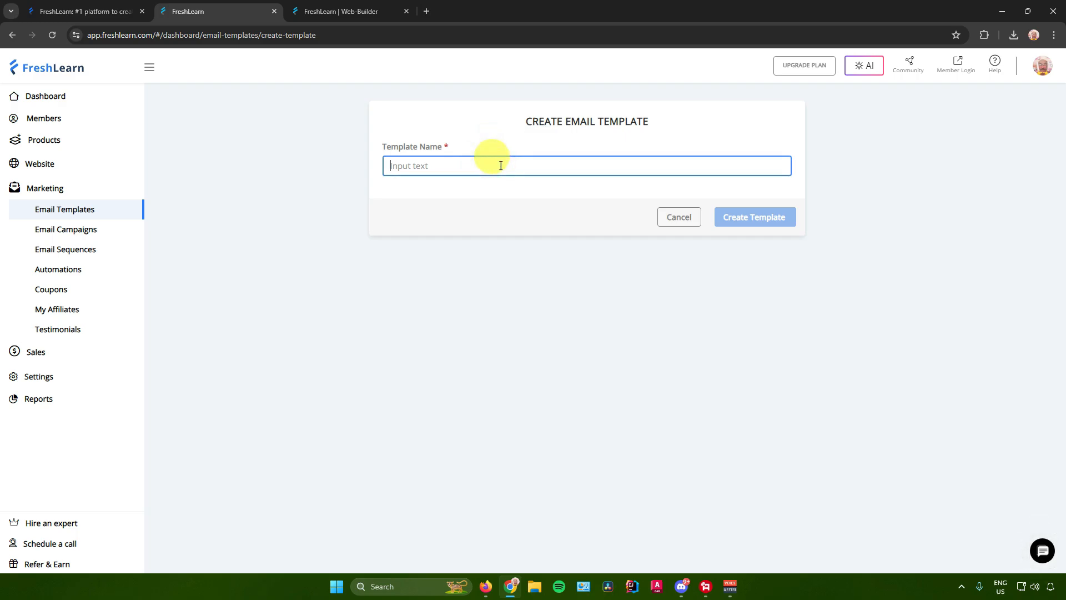
text(Email)
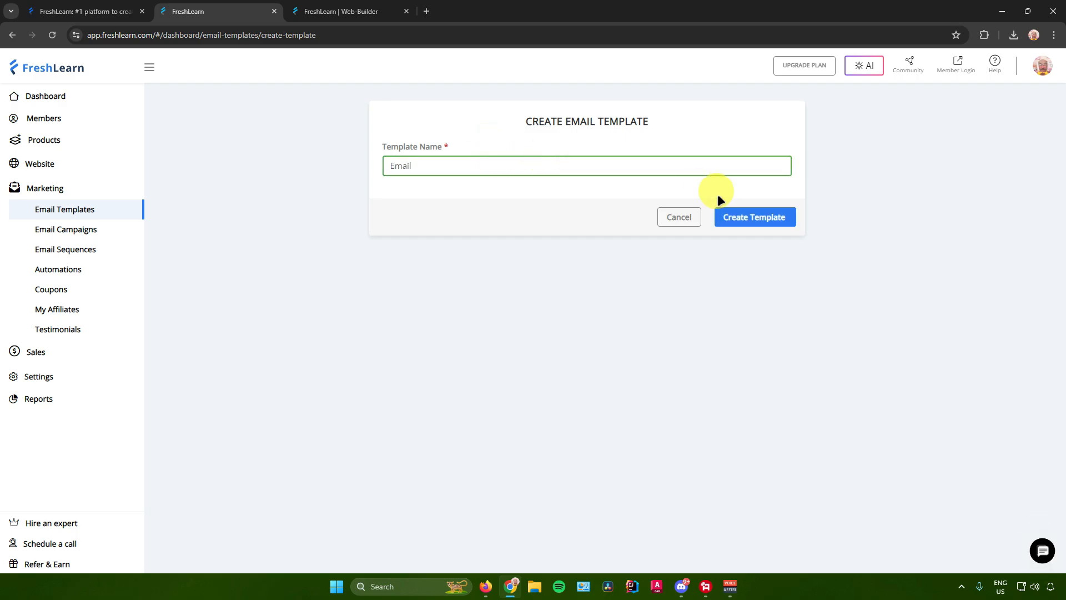
click(745, 217)
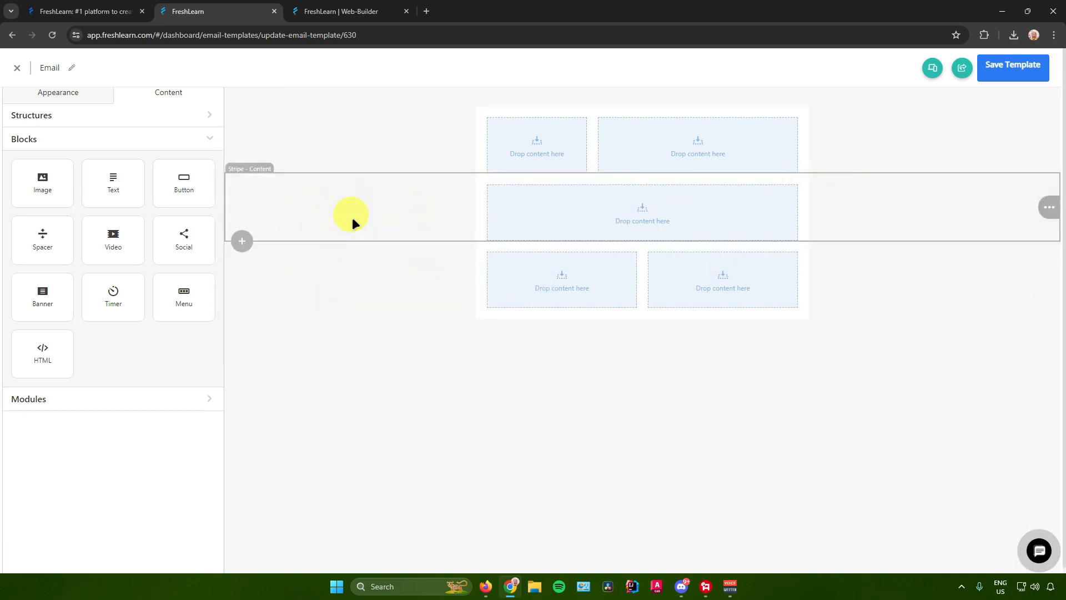
Look through the email template's content options: Structures, Blocks and Modules
click(208, 122)
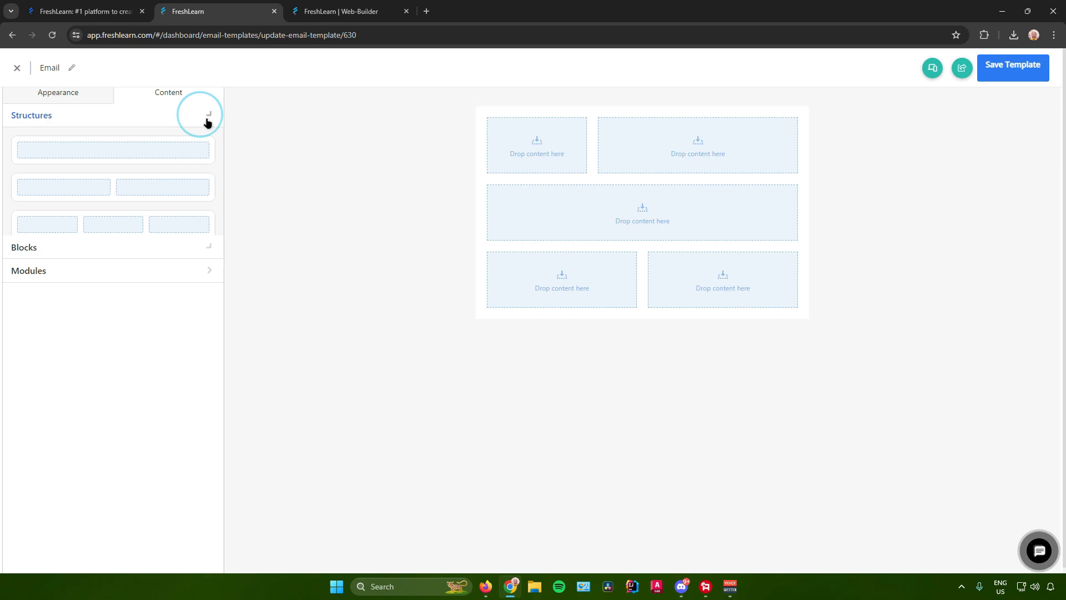
click(206, 124)
click(196, 137)
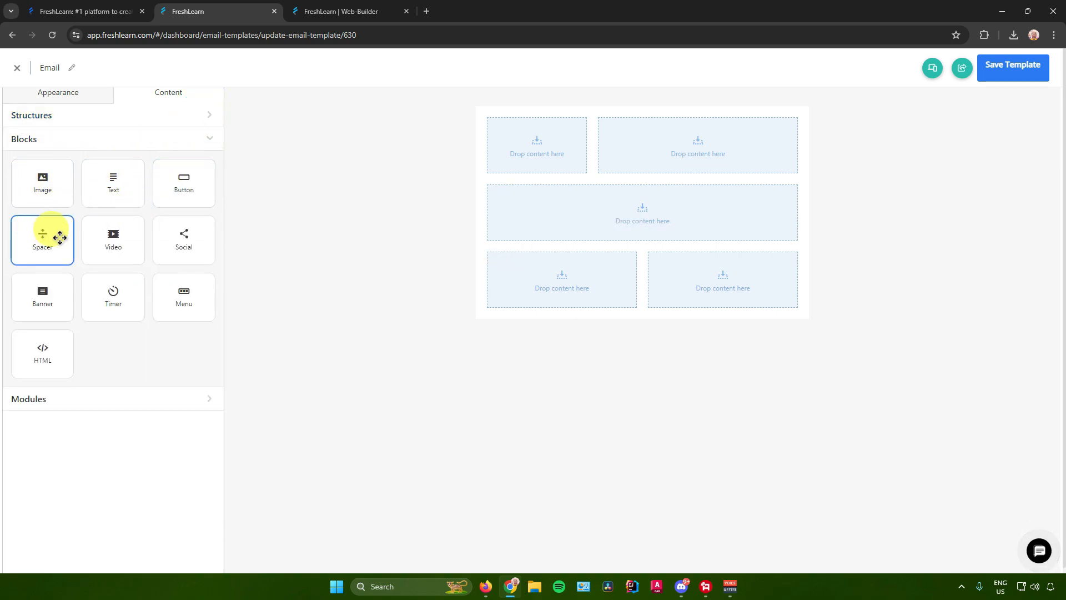
scroll(166, 382, down, 1)
click(181, 392)
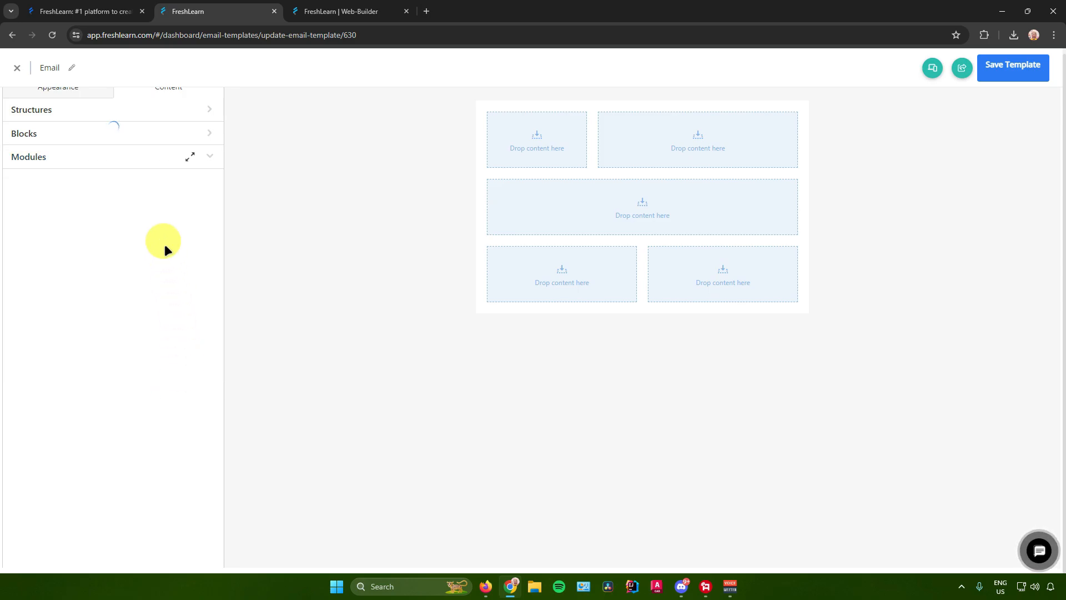
click(207, 158)
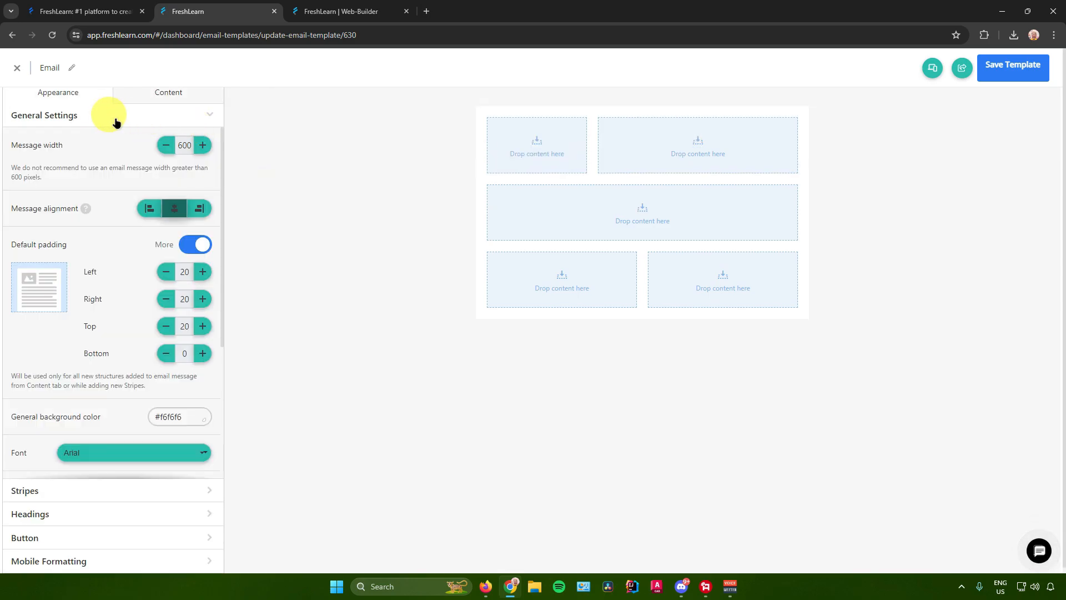
Examine the email template's General Settings and the Stripes appearance options for header, content, footer and info area
scroll(89, 144, down, 2)
scroll(87, 165, up, 2)
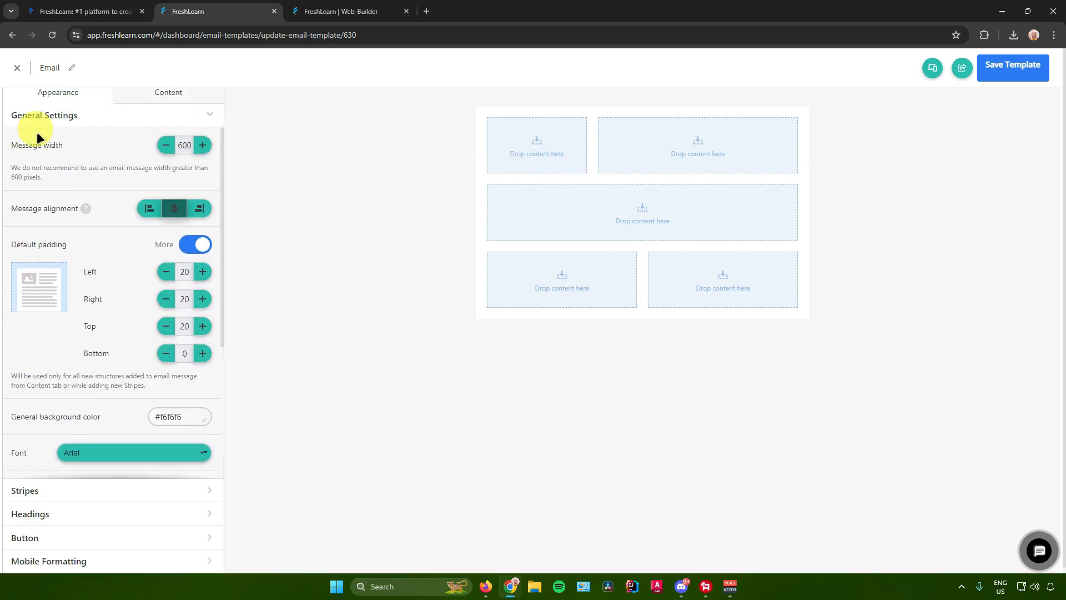
scroll(69, 180, down, 4)
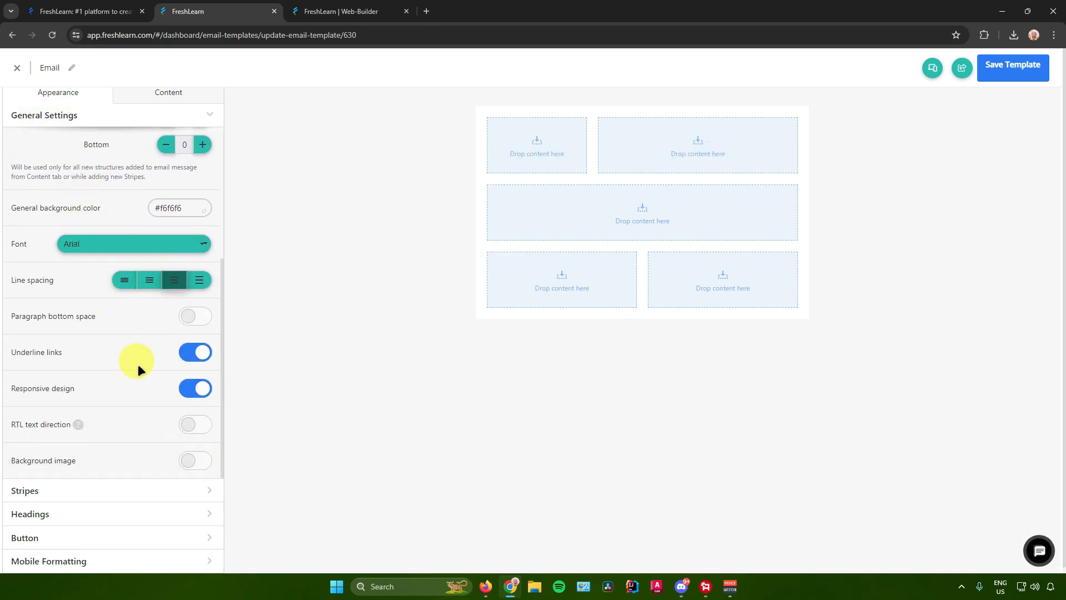
click(156, 493)
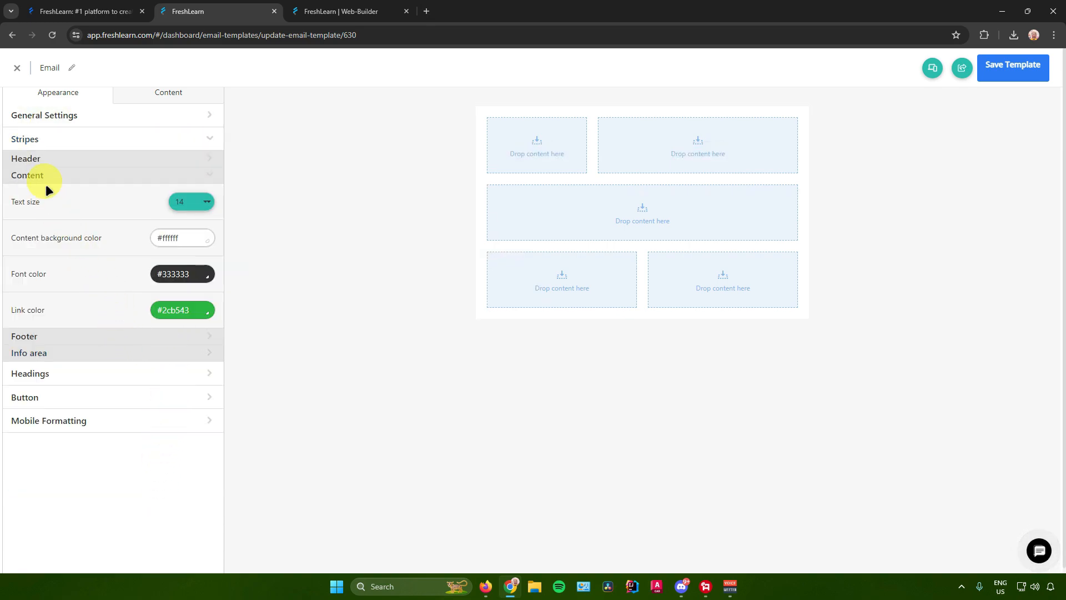
click(65, 162)
click(66, 162)
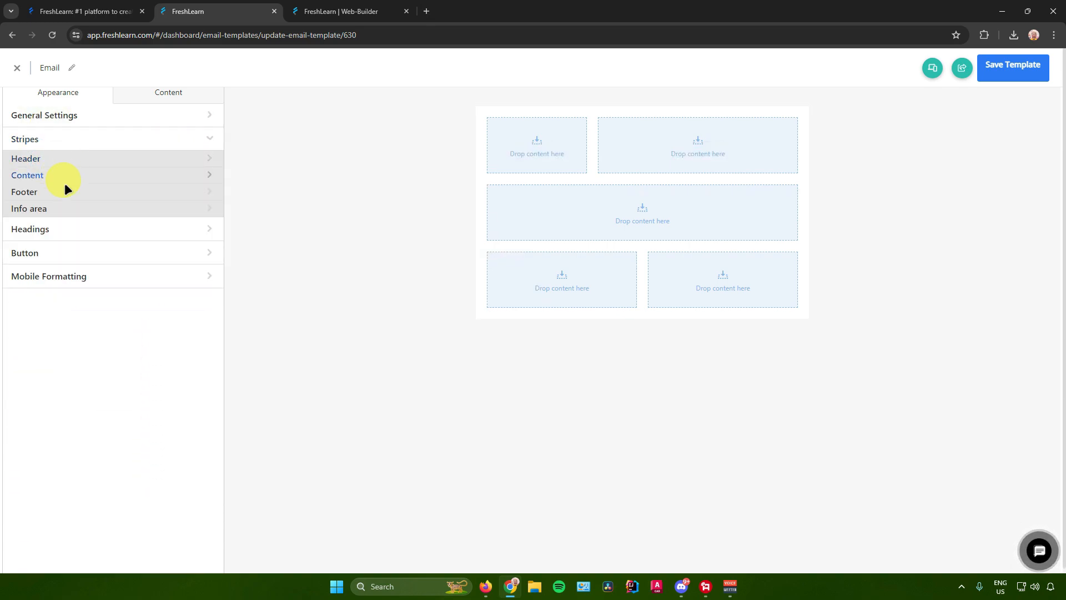
click(66, 211)
click(66, 211)
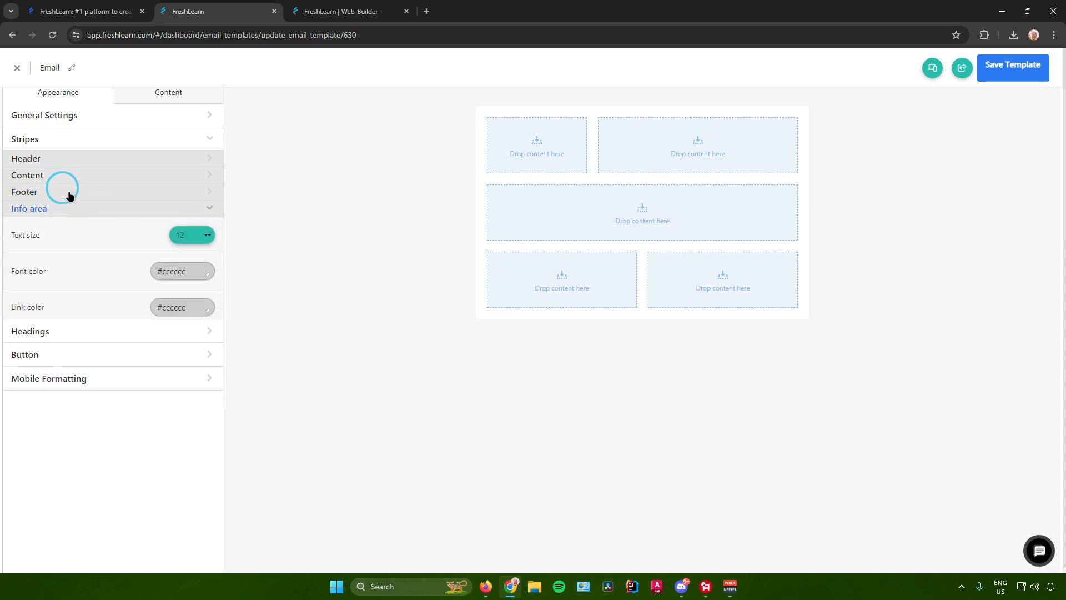
click(69, 175)
Review the email template's appearance options for Headings, Button and Mobile Formatting
click(93, 232)
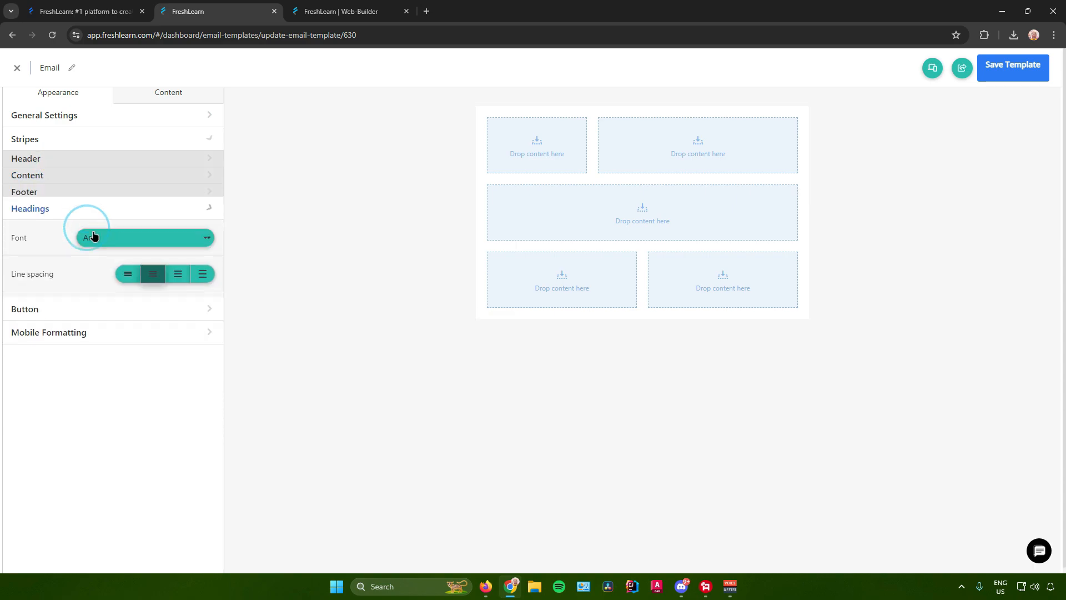
click(91, 165)
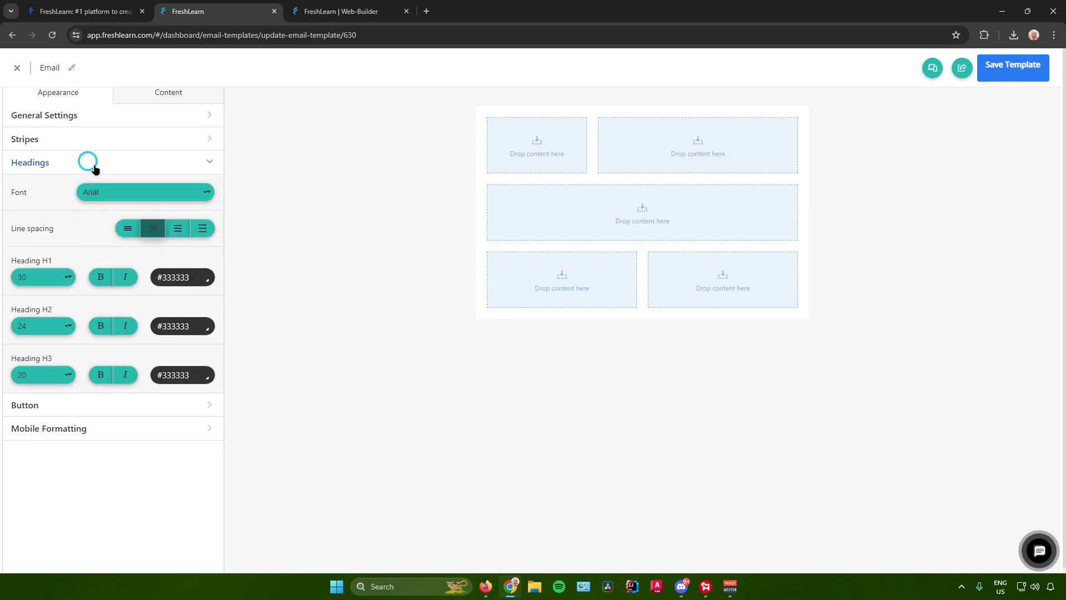
click(80, 191)
click(83, 191)
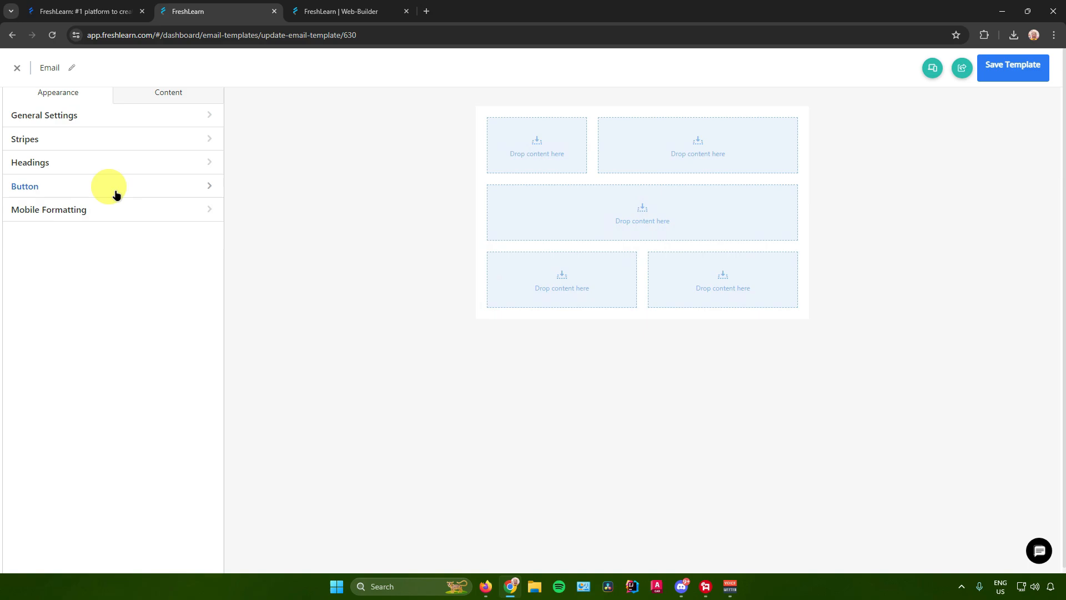
click(216, 217)
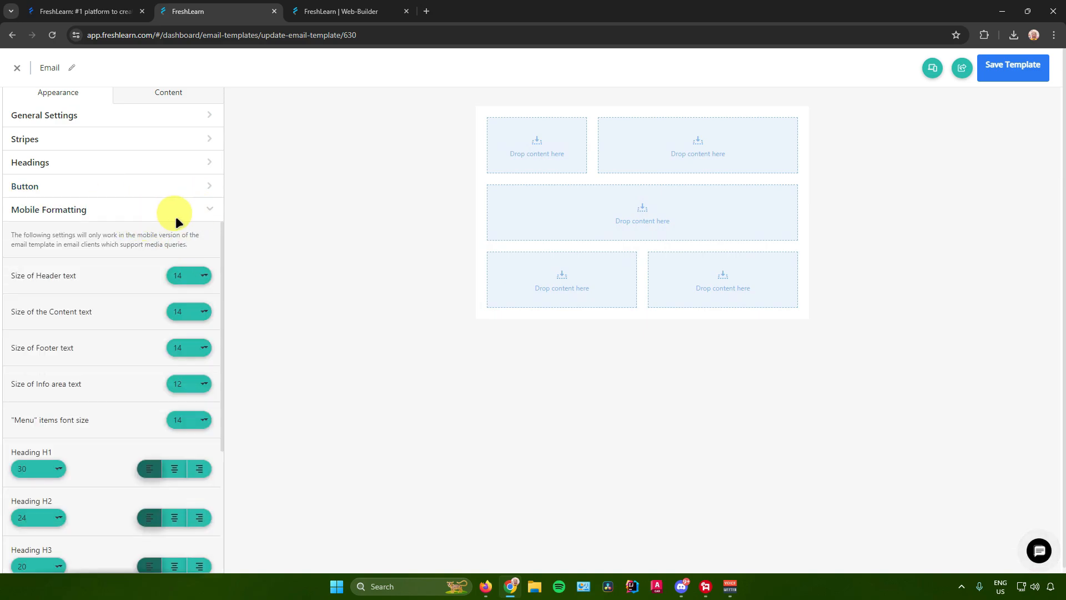
click(195, 213)
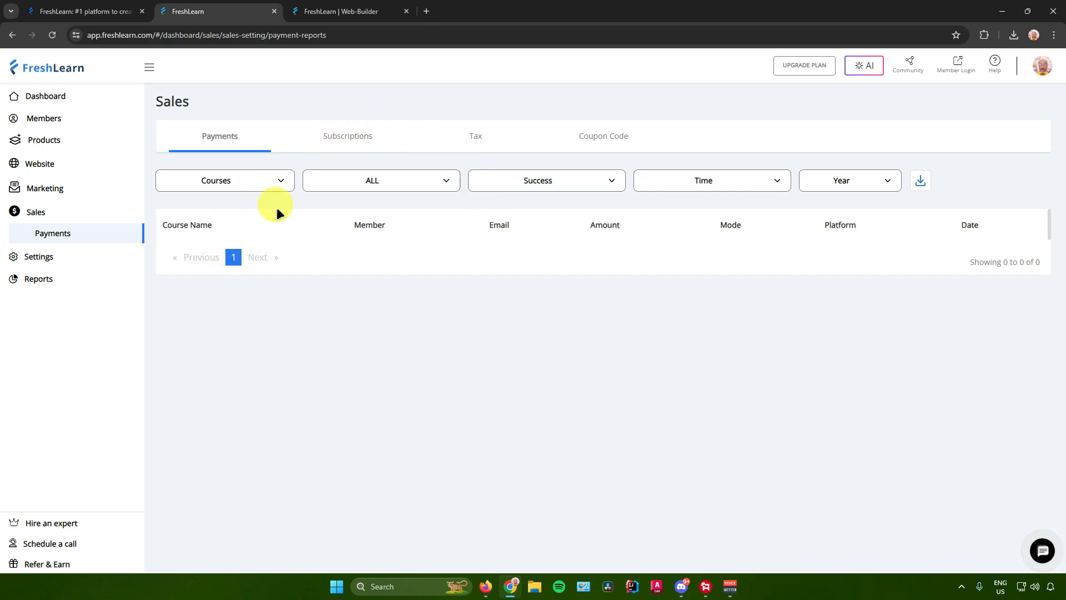
Look over the Sales section's Subscriptions, Tax and Coupon Code reports and return to Payments
click(341, 141)
click(476, 138)
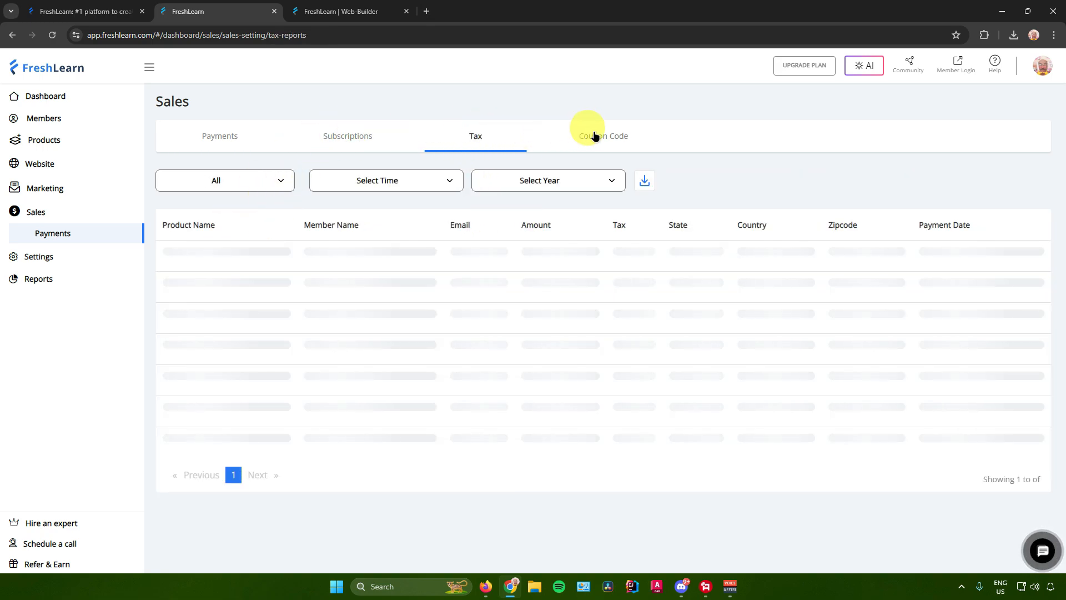
click(613, 137)
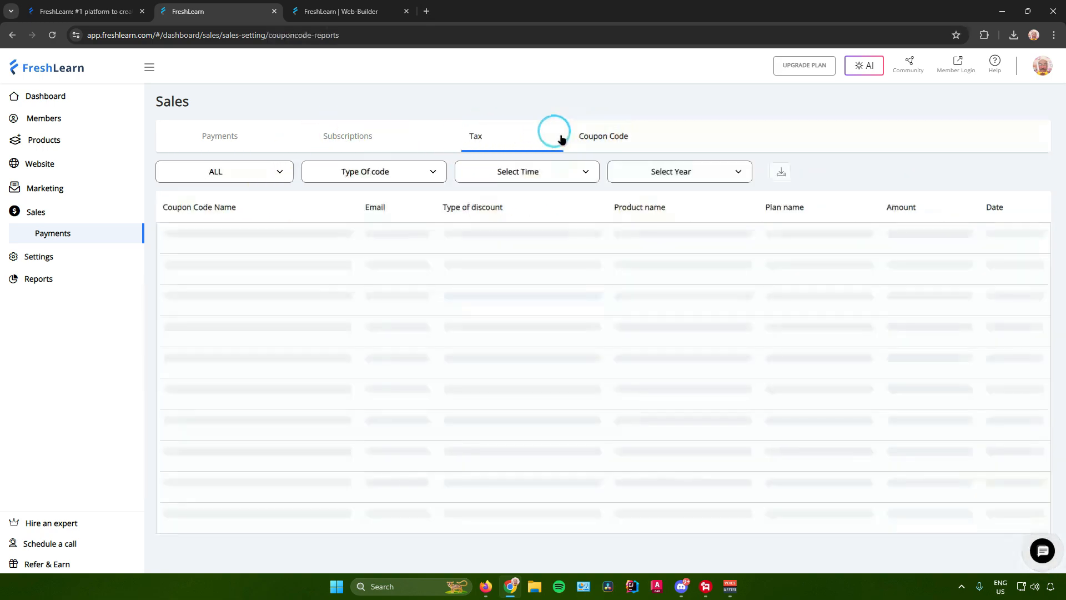
click(222, 139)
Open the account Settings and examine all categories, from Custom Settings and Member Portal to Integrations and Admin Settings
click(71, 256)
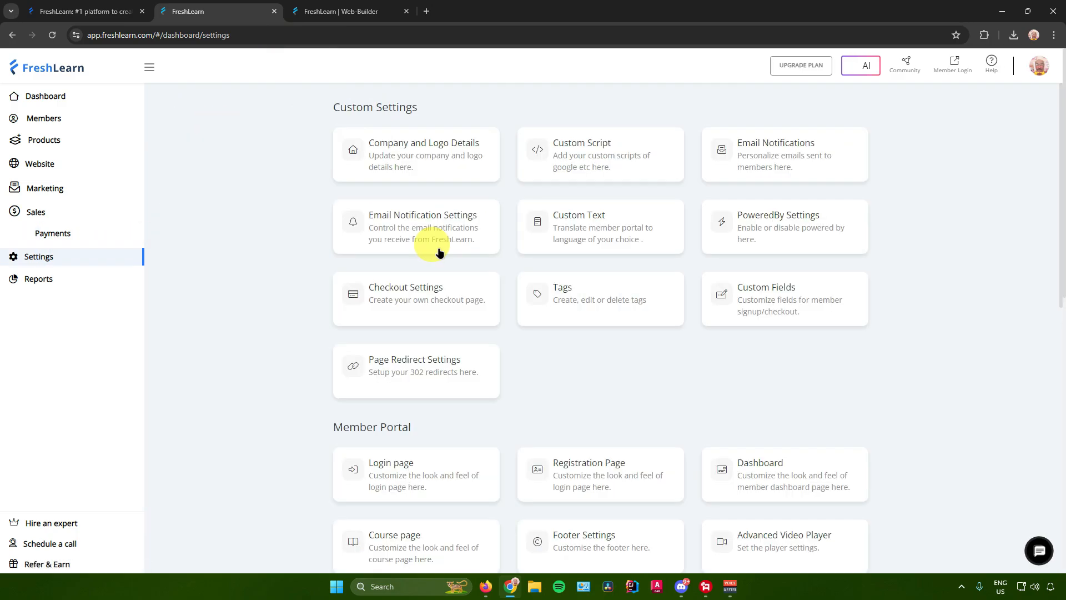
scroll(439, 247, down, 5)
scroll(526, 316, up, 5)
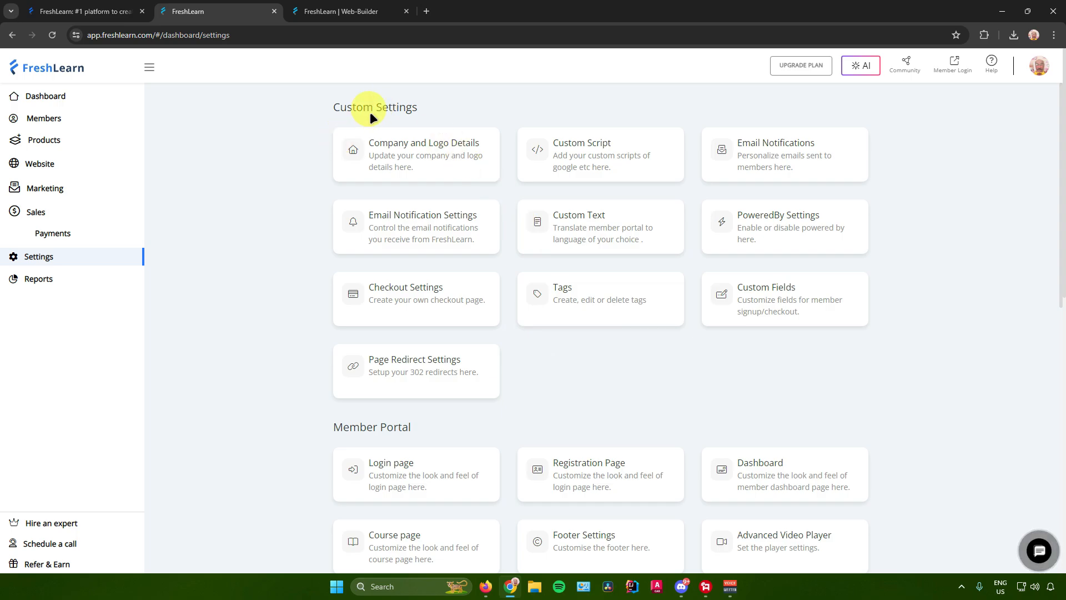
scroll(346, 230, down, 4)
scroll(367, 203, up, 2)
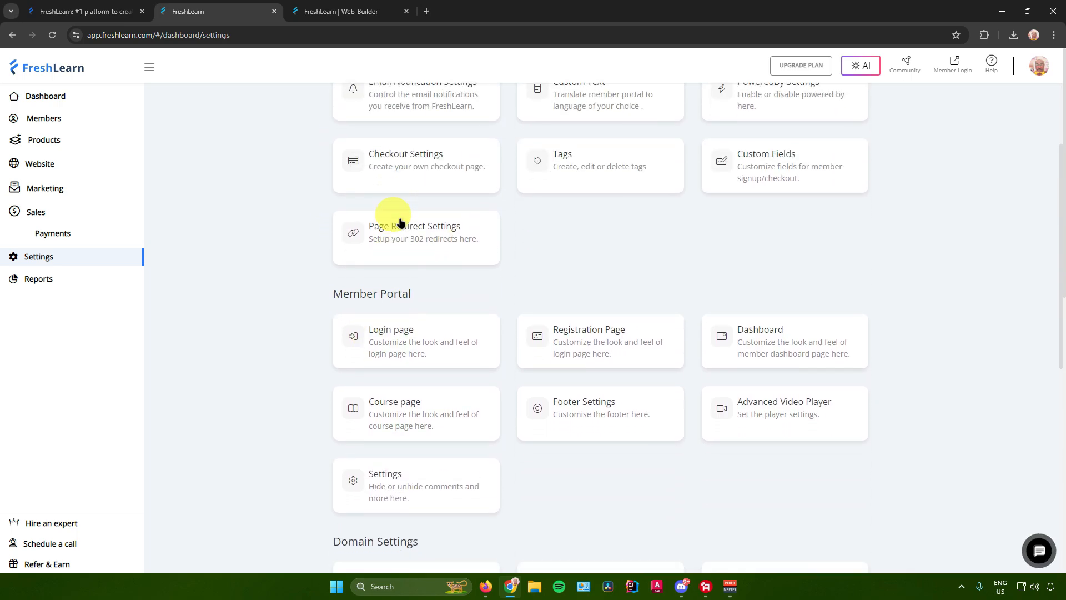
scroll(399, 219, down, 7)
scroll(388, 282, down, 4)
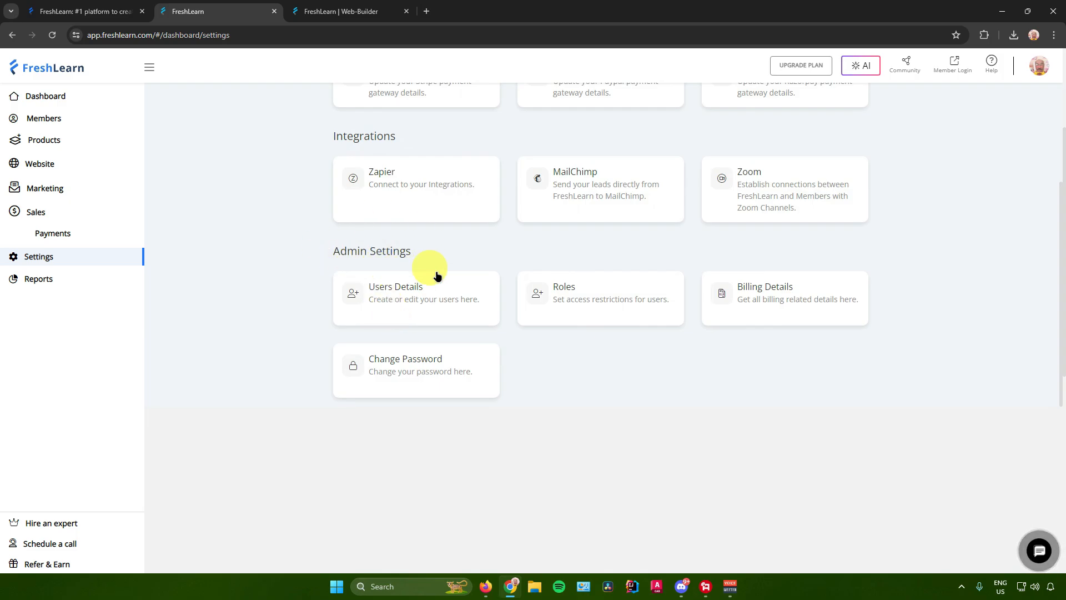
scroll(438, 276, up, 3)
scroll(538, 276, up, 11)
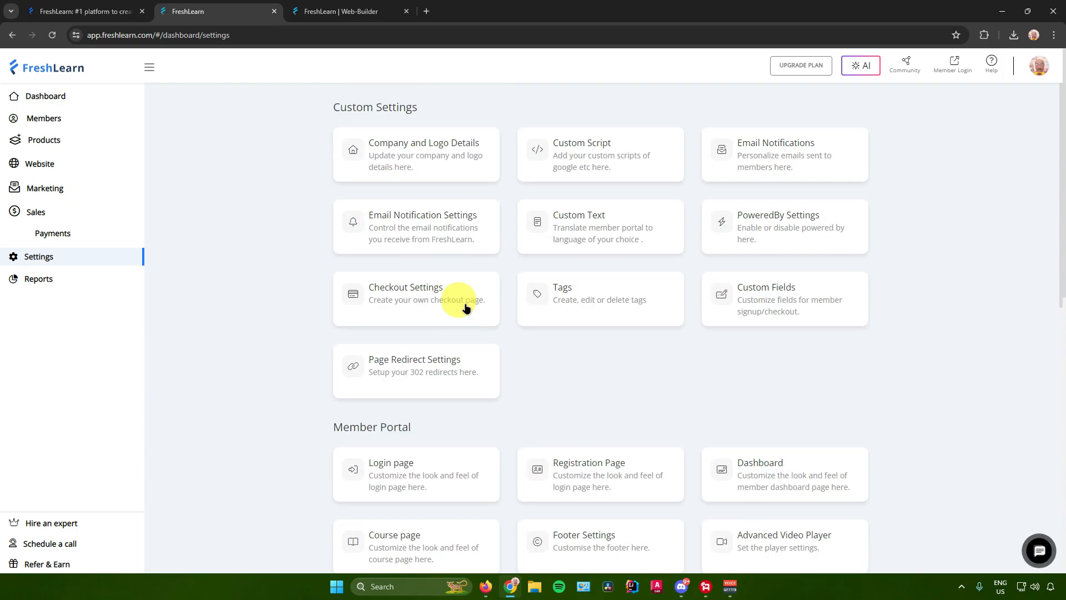
View the available report types in Reports and return to the Dashboard
click(79, 281)
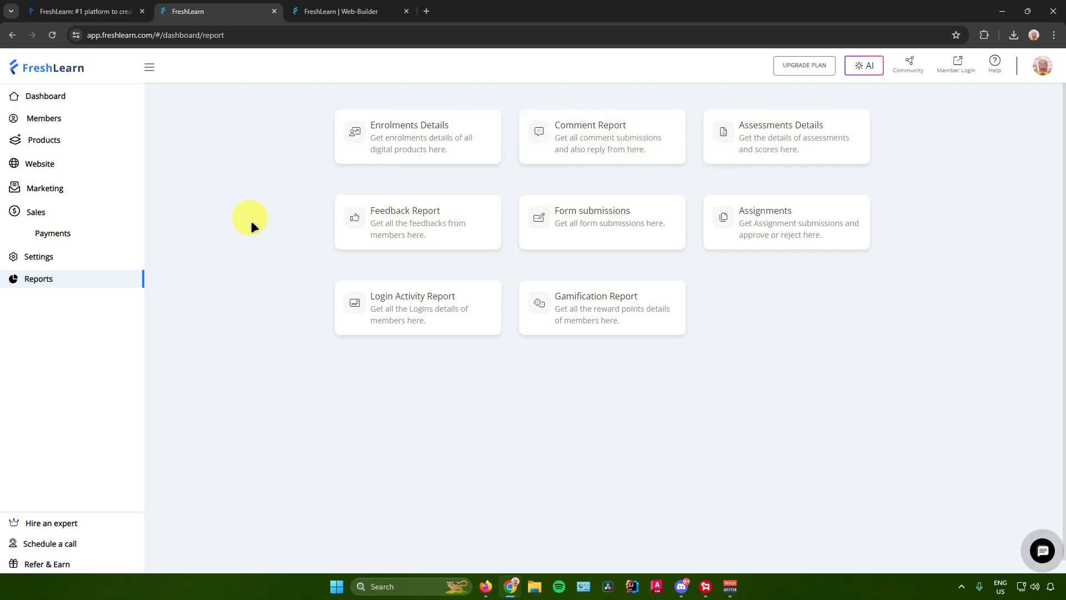
click(65, 97)
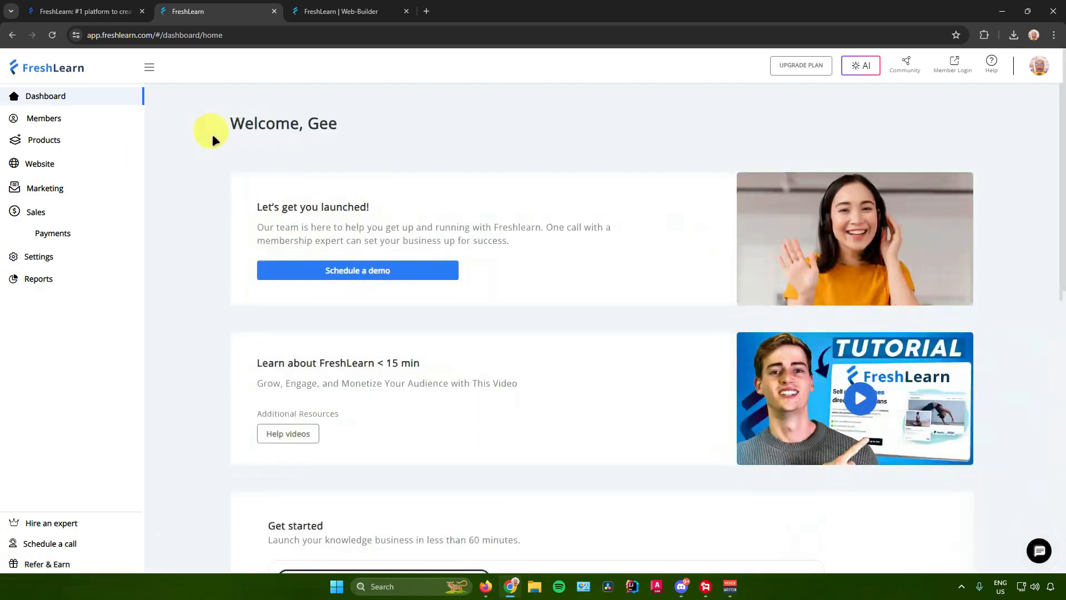